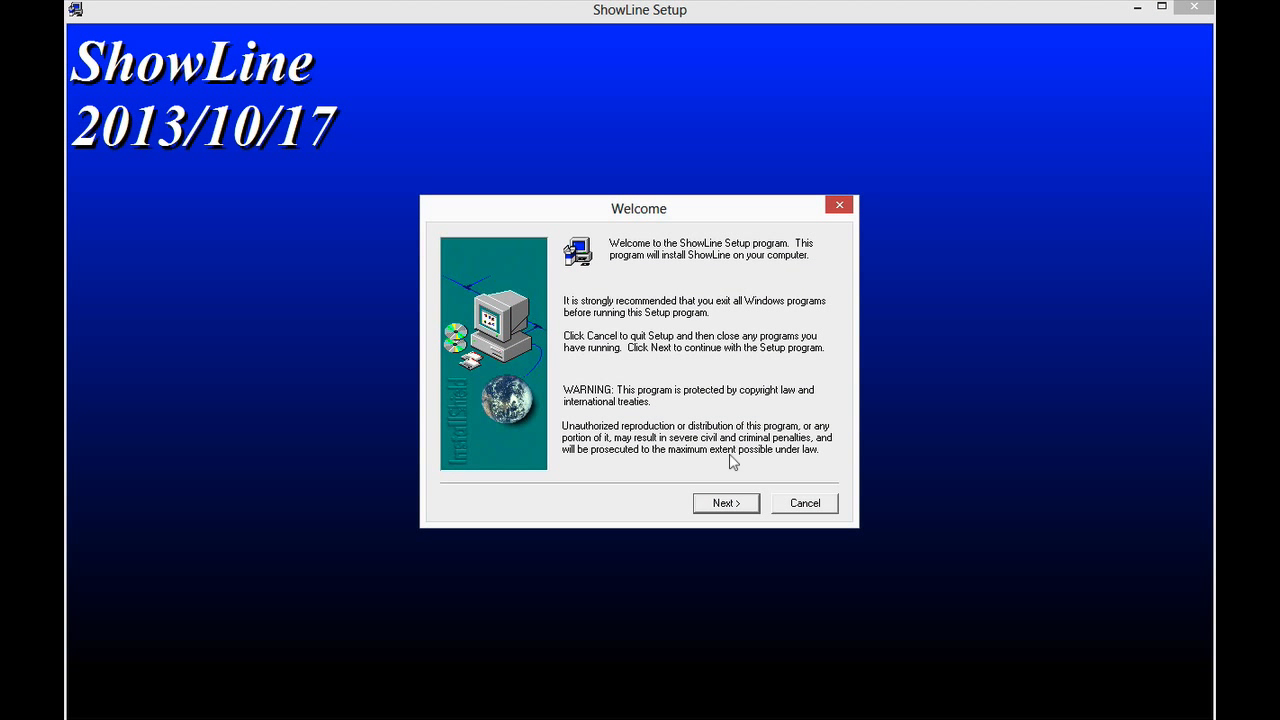
Continue the ShowLine setup past the welcome screen.
{"action": "left_click", "coordinate": [724, 505]}
{"action": "left_click", "coordinate": [726, 503]}
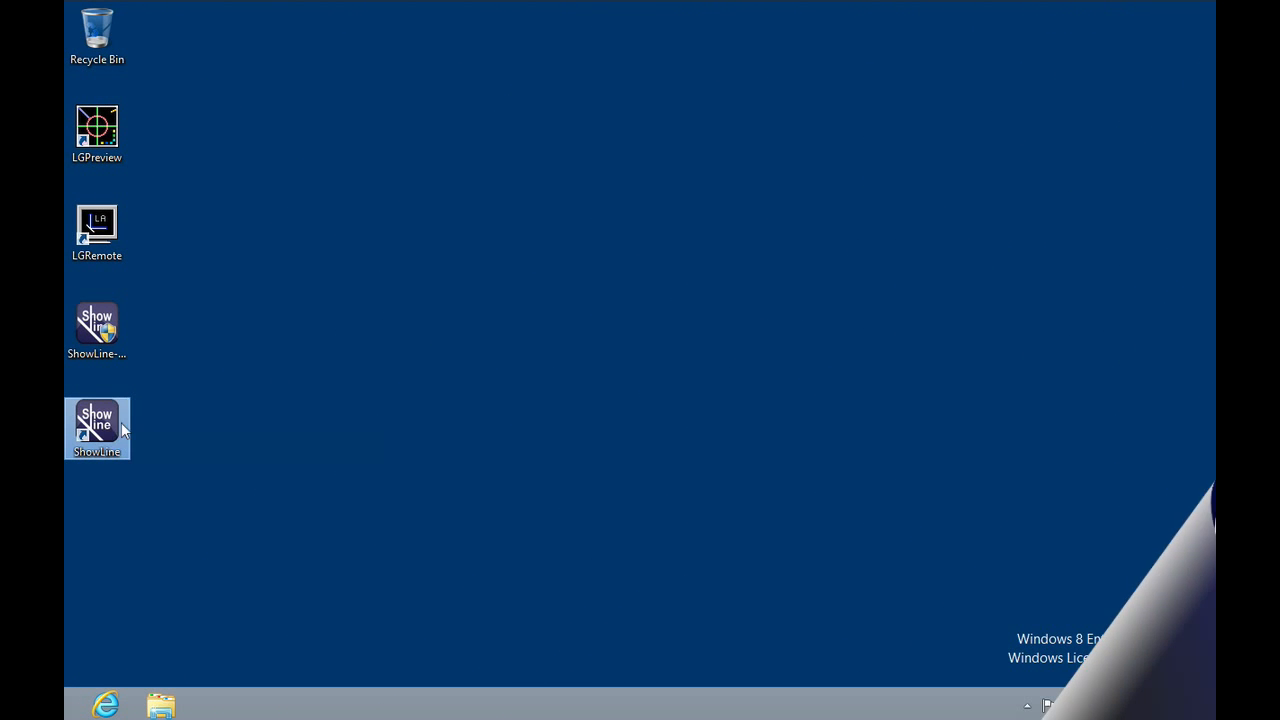
Move the ShowLine desktop shortcut to the middle of the desktop and launch ShowLine from it.
{"action": "left_click_drag", "start_coordinate": [97, 425], "coordinate": [695, 252]}
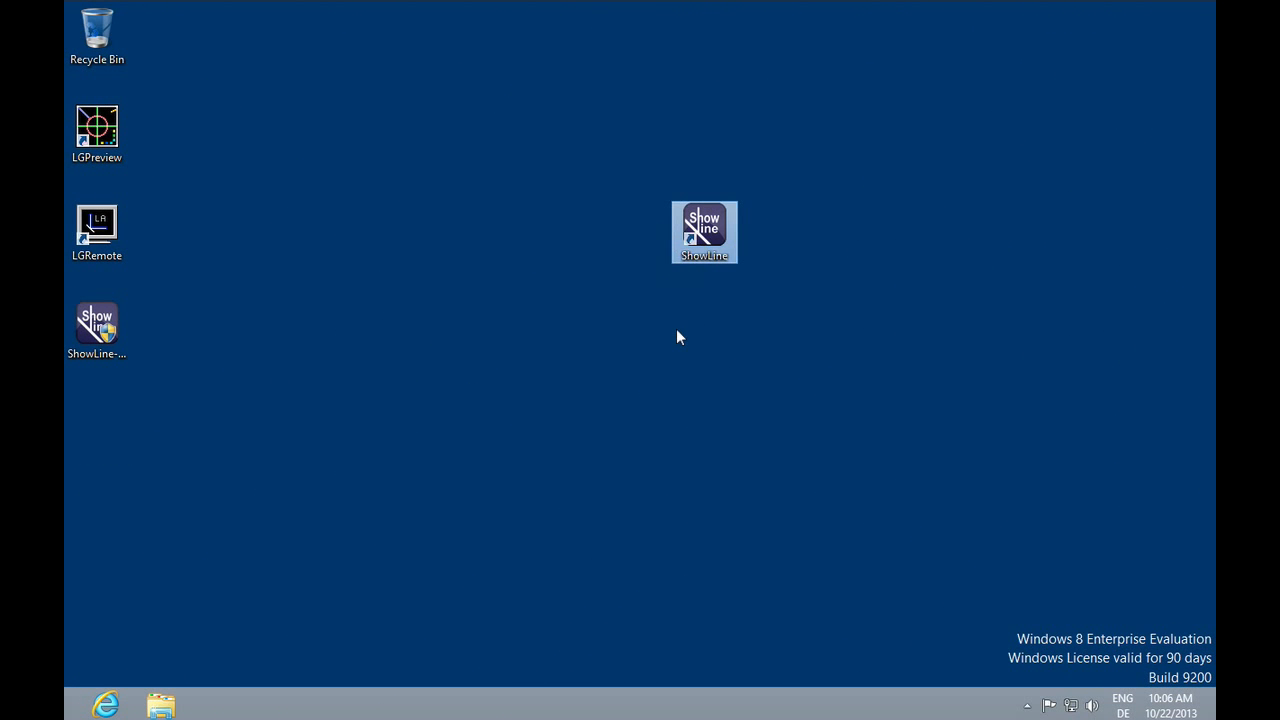
{"action": "double_click", "coordinate": [705, 230]}
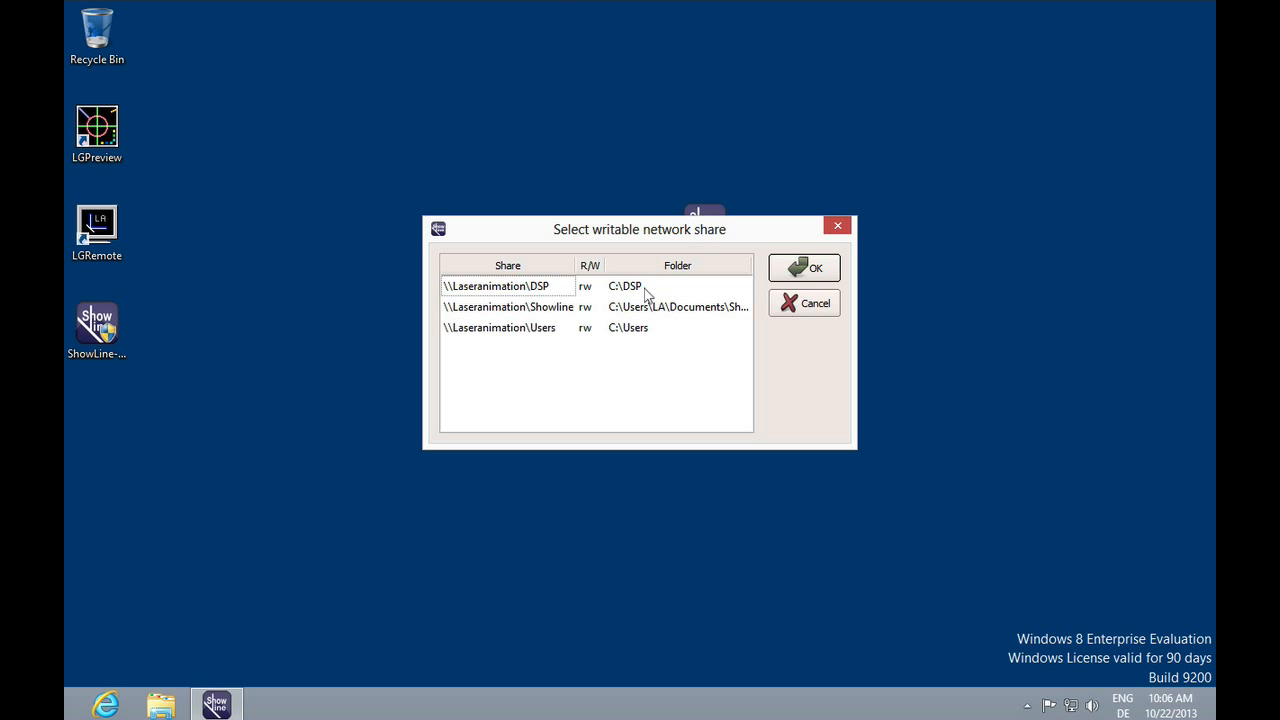
Choose \\Laseranimation\DSP as the writable network share and allow ShowLine access through the firewall.
{"action": "left_click", "coordinate": [538, 293]}
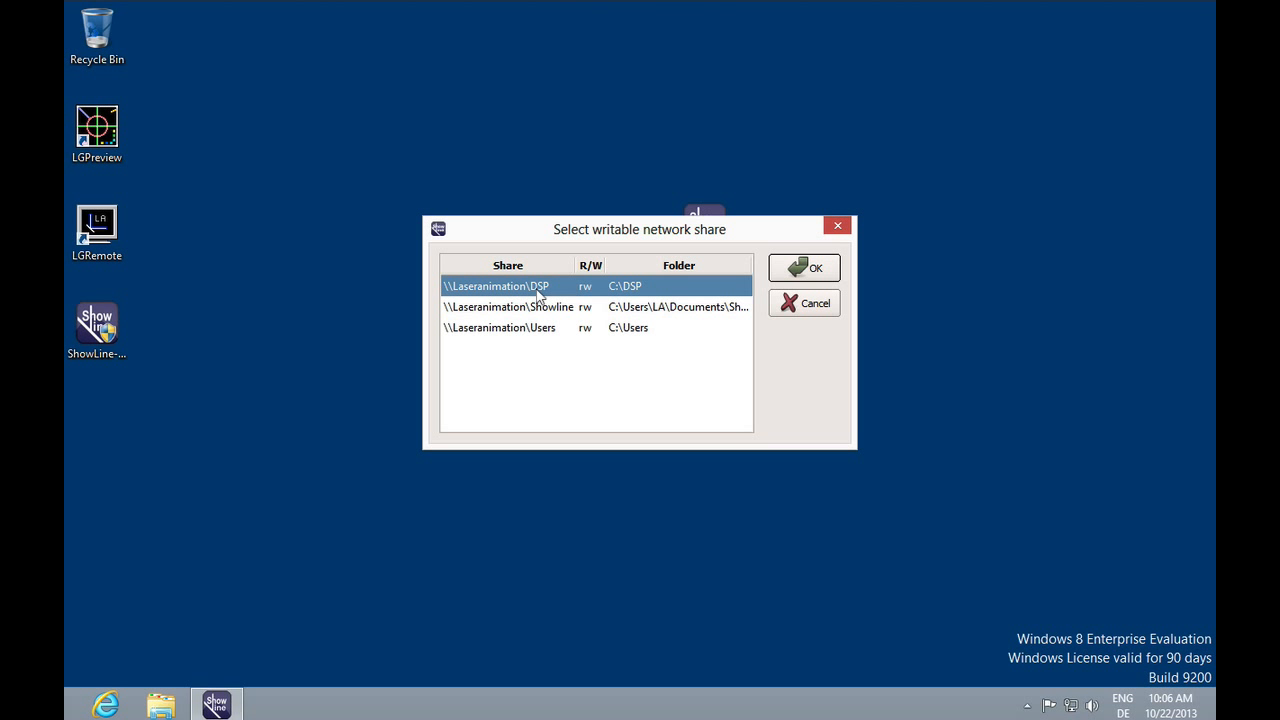
{"action": "left_click", "coordinate": [805, 270]}
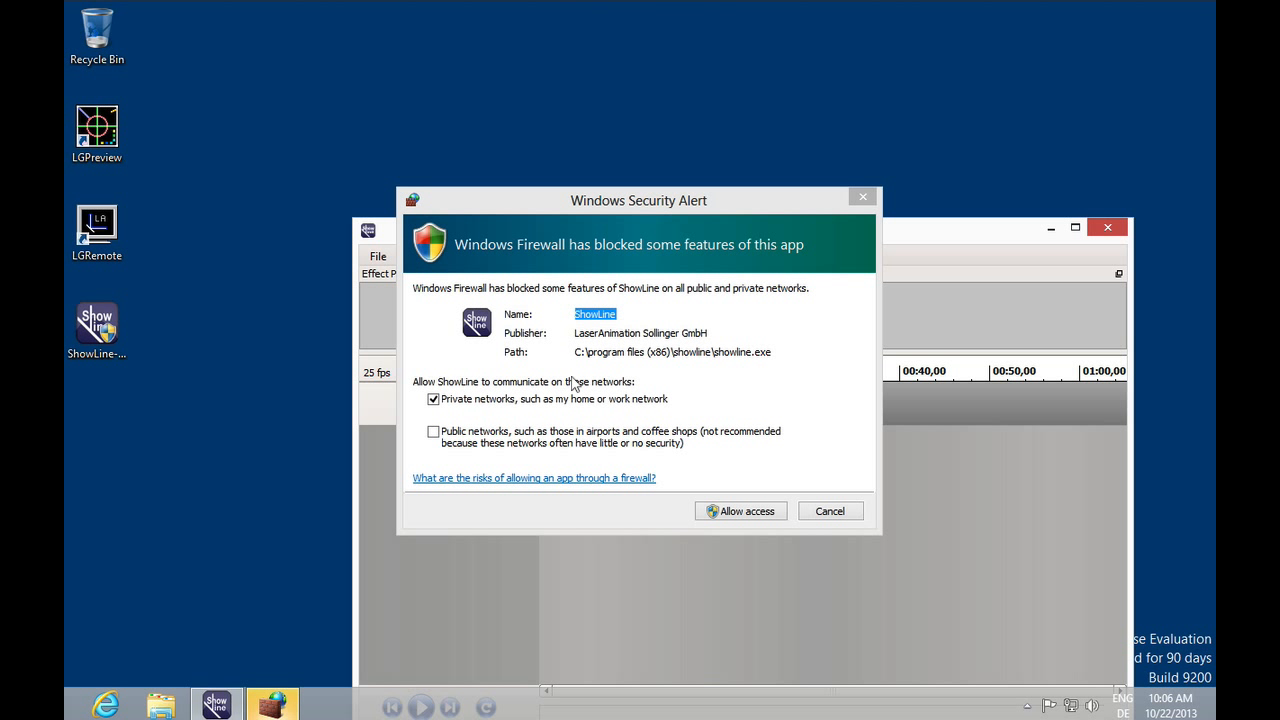
{"action": "left_click", "coordinate": [750, 514]}
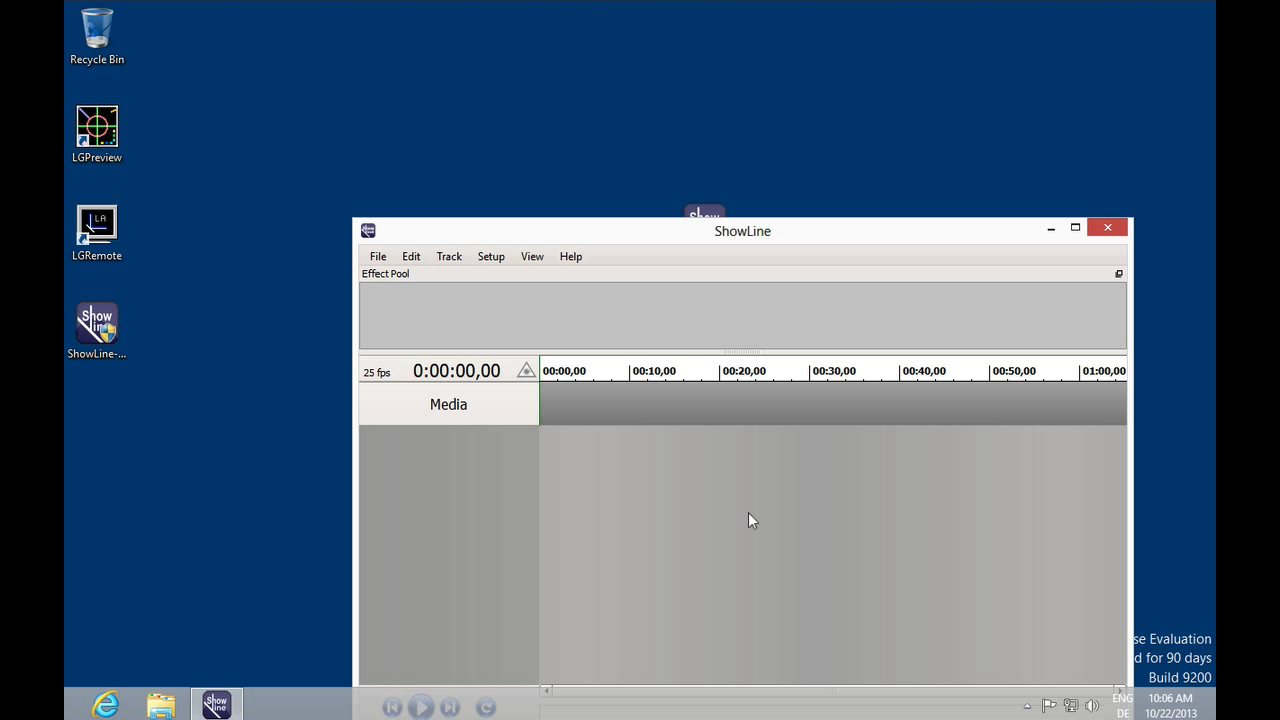
Move the ShowLine window and maximize it.
{"action": "left_click_drag", "start_coordinate": [791, 235], "coordinate": [667, 90]}
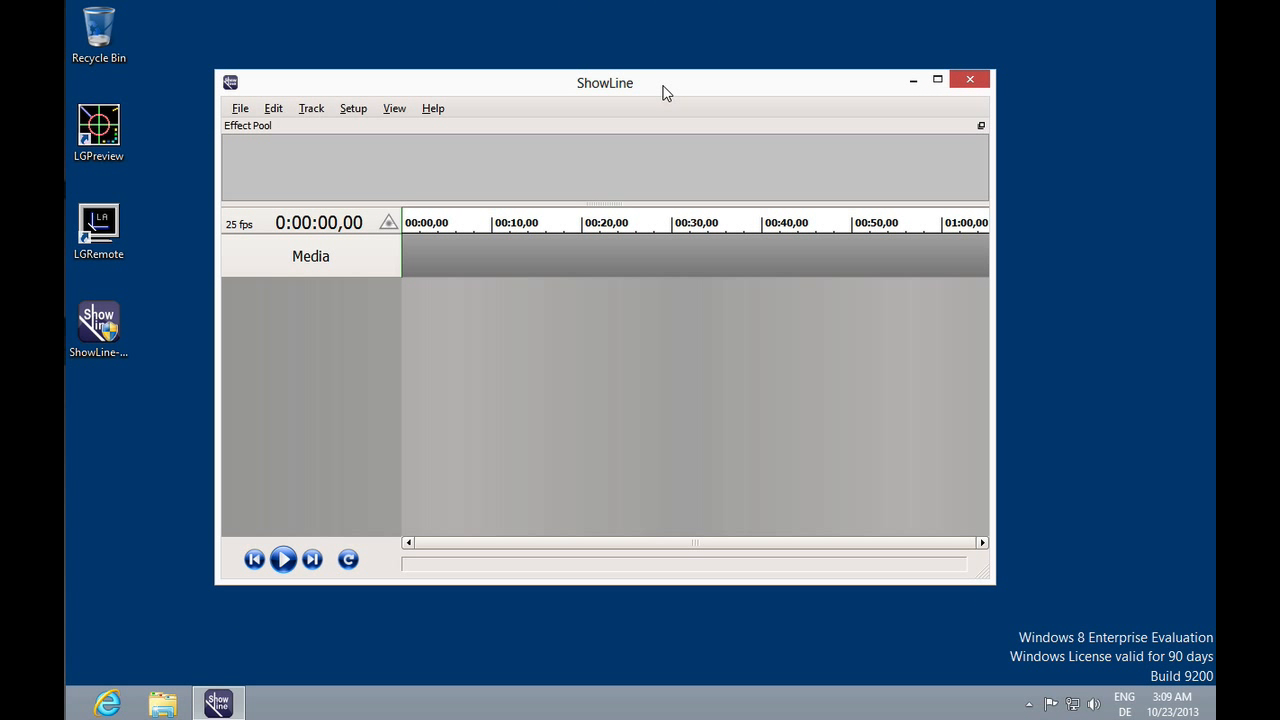
{"action": "left_click", "coordinate": [937, 80]}
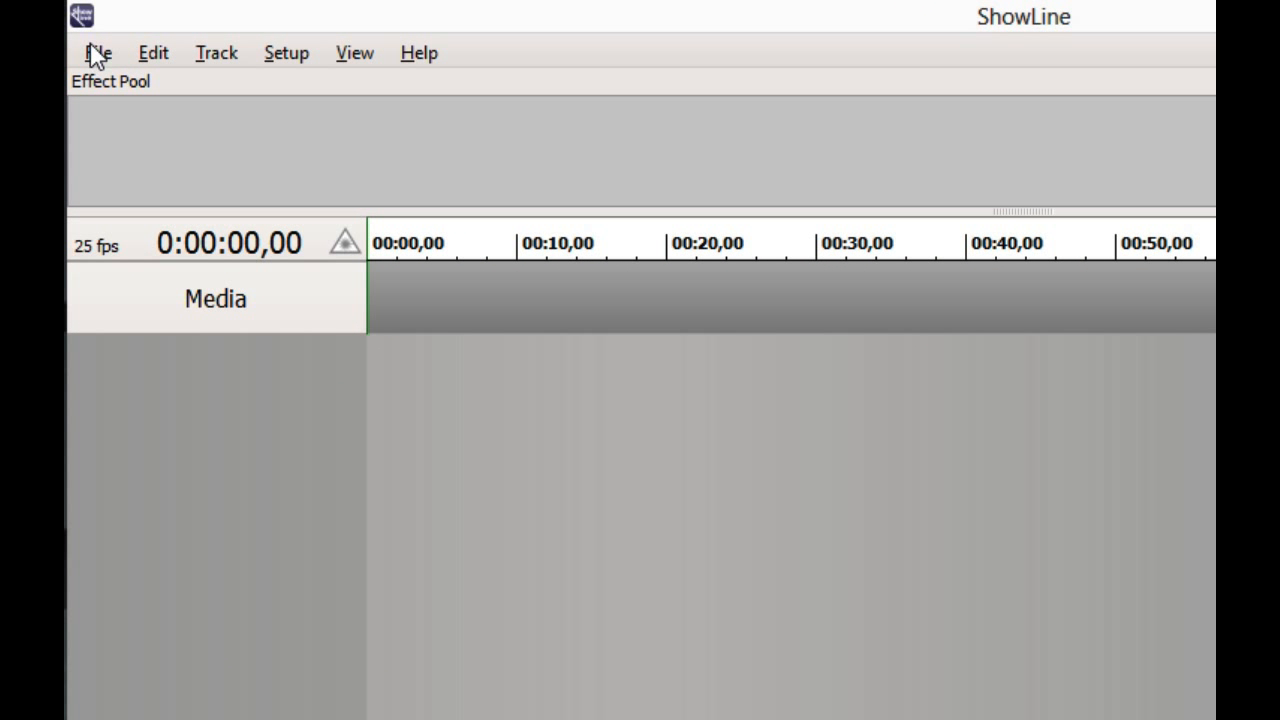
Browse the File, Edit and Setup menus to see the available commands.
{"action": "left_click", "coordinate": [87, 35]}
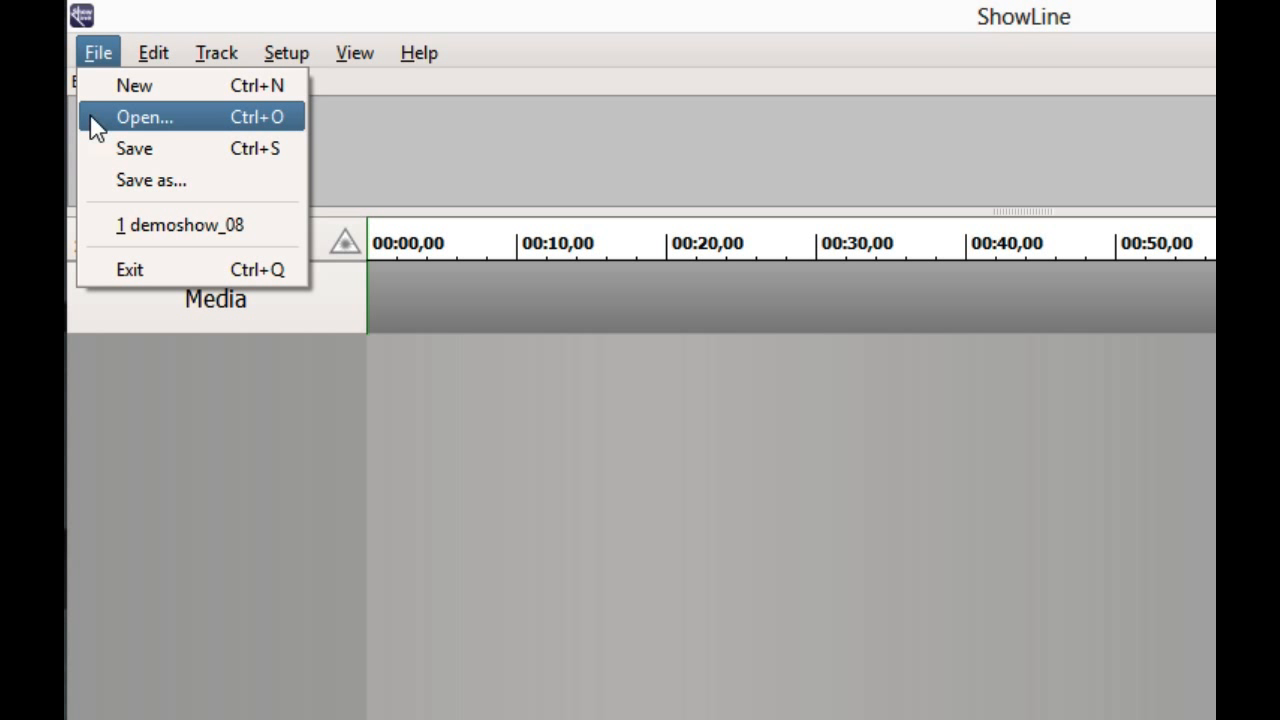
{"action": "mouse_move", "coordinate": [155, 60]}
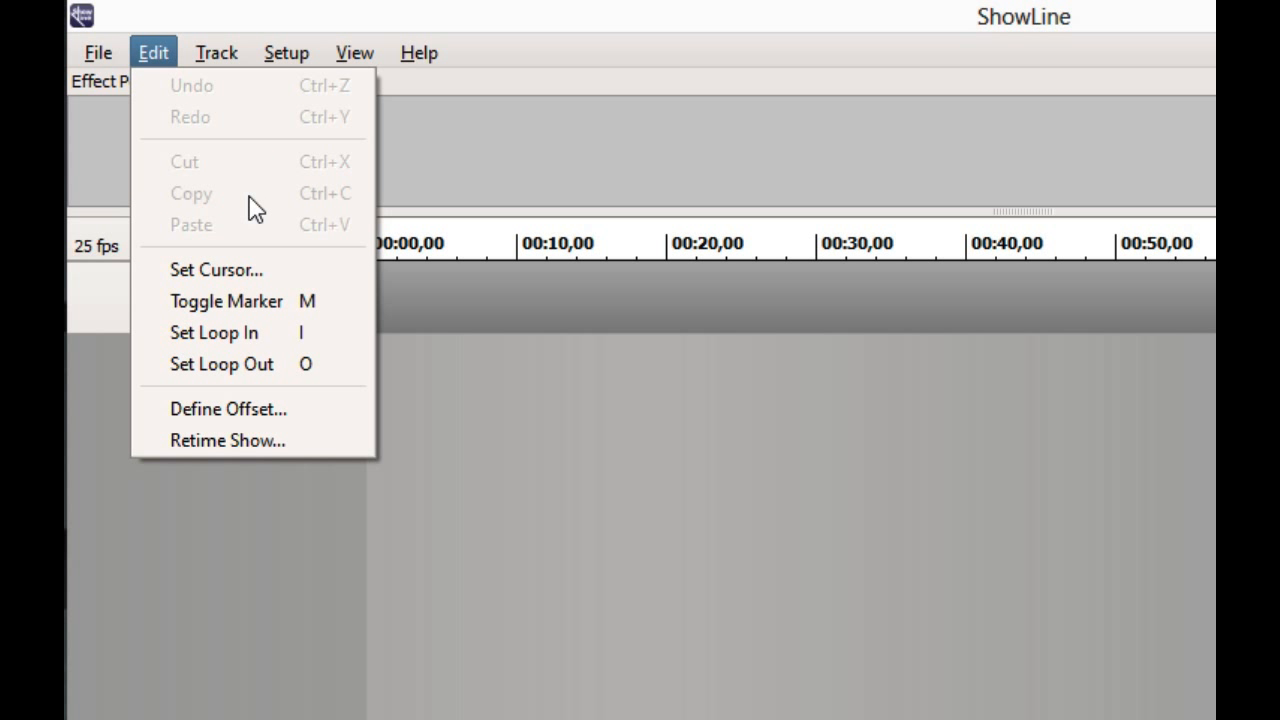
{"action": "mouse_move", "coordinate": [214, 60]}
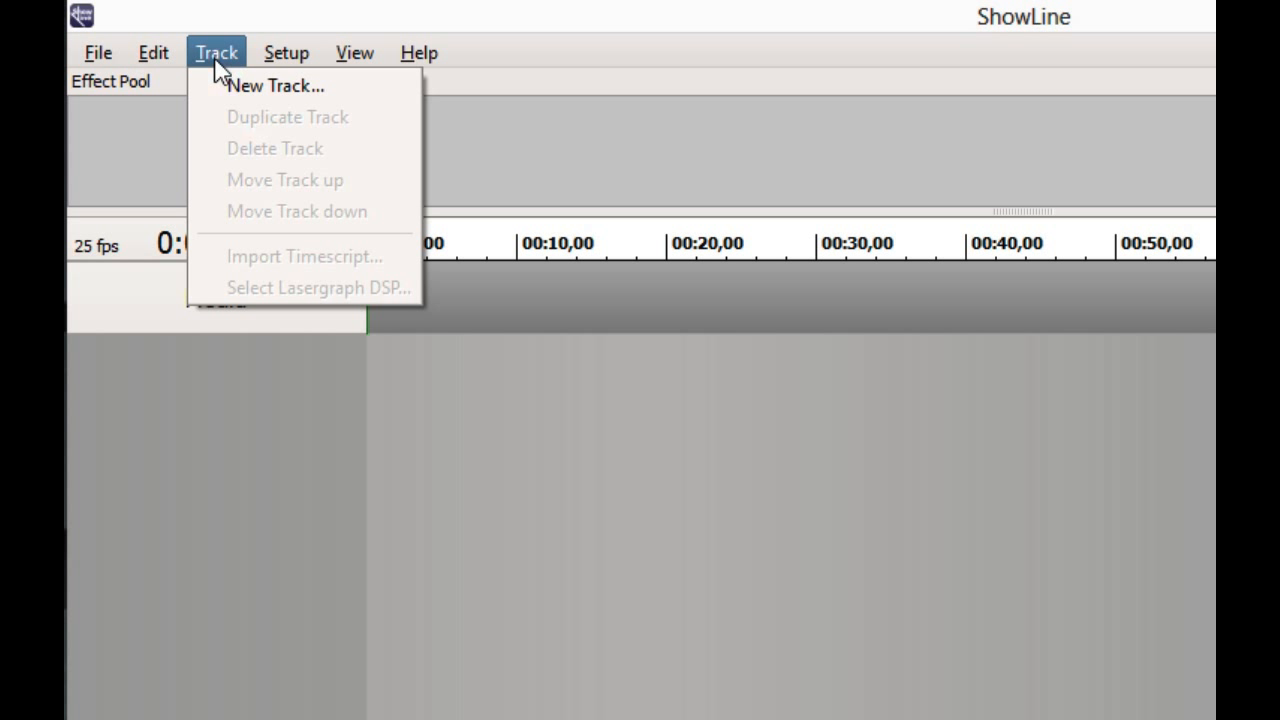
{"action": "left_click", "coordinate": [274, 62]}
Show the Video panel alongside the Effect Pool.
{"action": "left_click", "coordinate": [345, 60]}
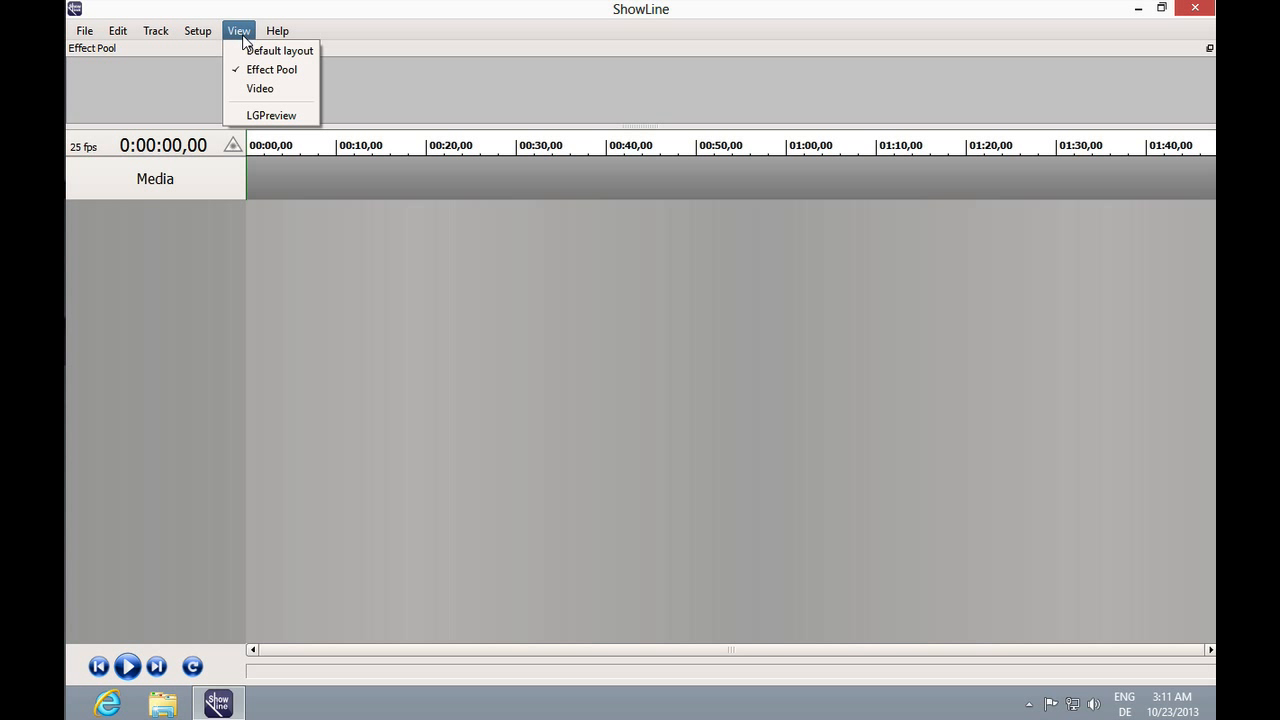
{"action": "left_click", "coordinate": [260, 89]}
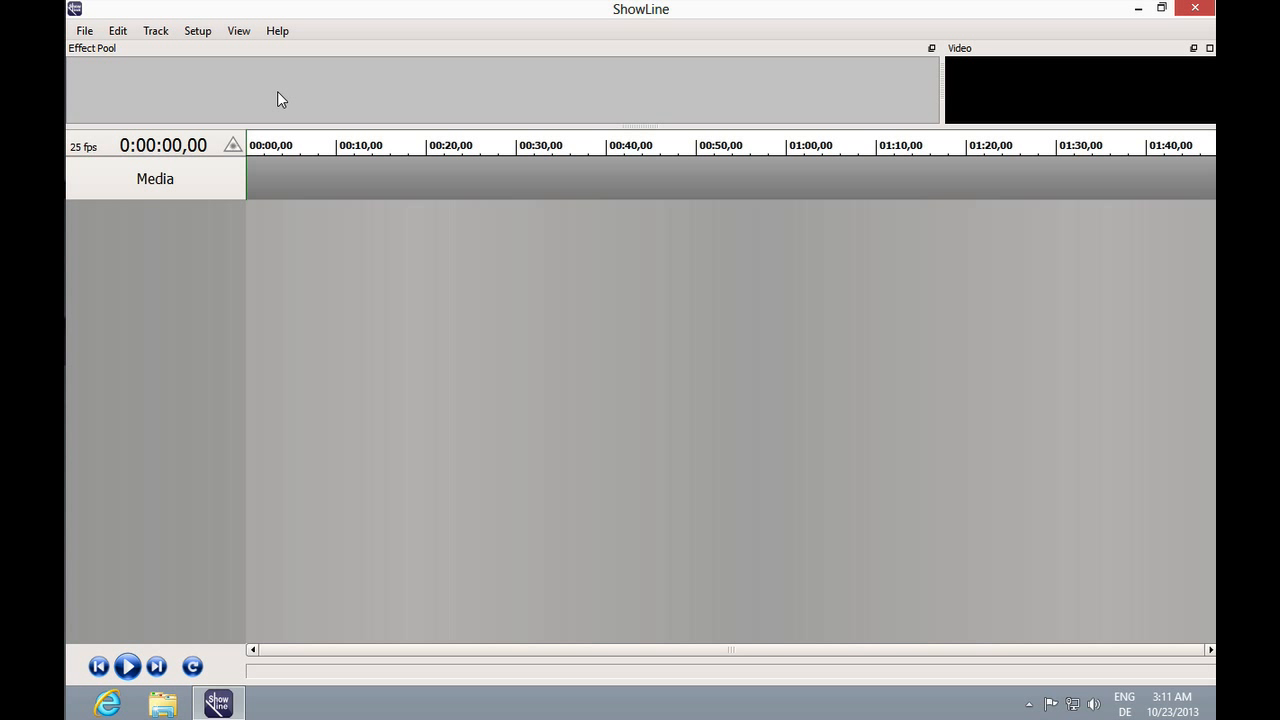
Open the LGPreview window and close it again.
{"action": "left_click", "coordinate": [239, 31]}
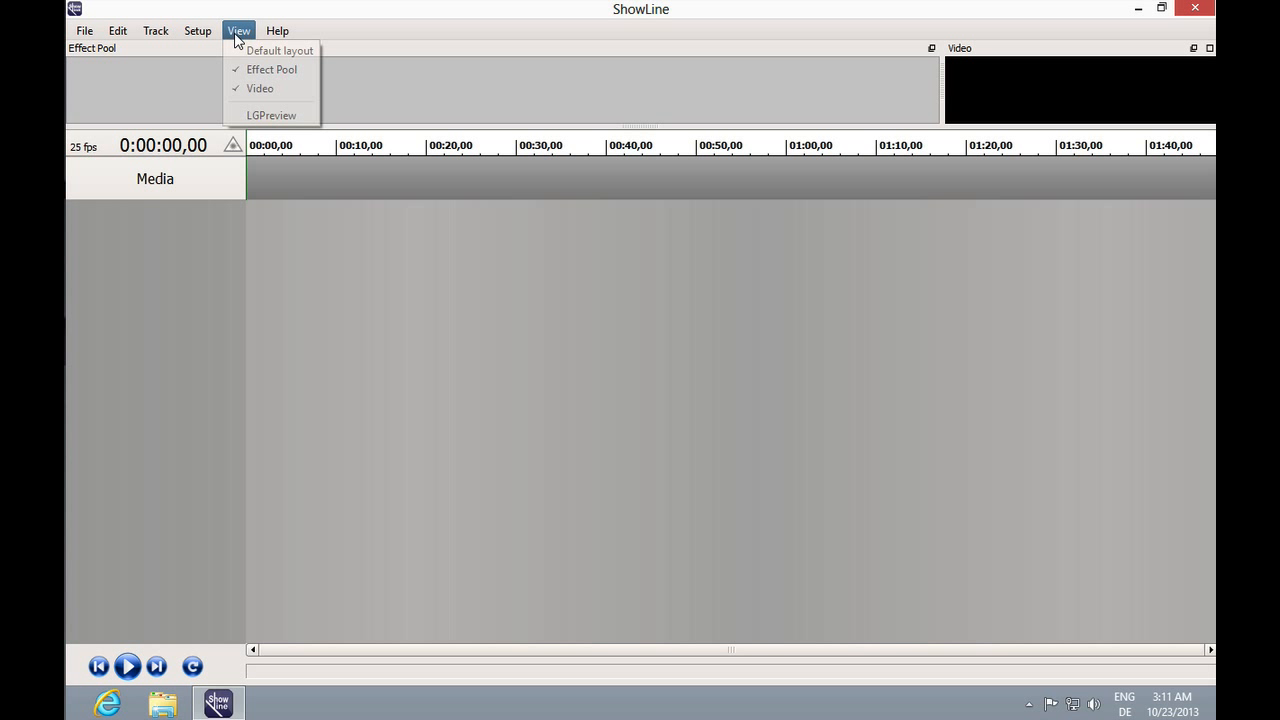
{"action": "left_click", "coordinate": [274, 117]}
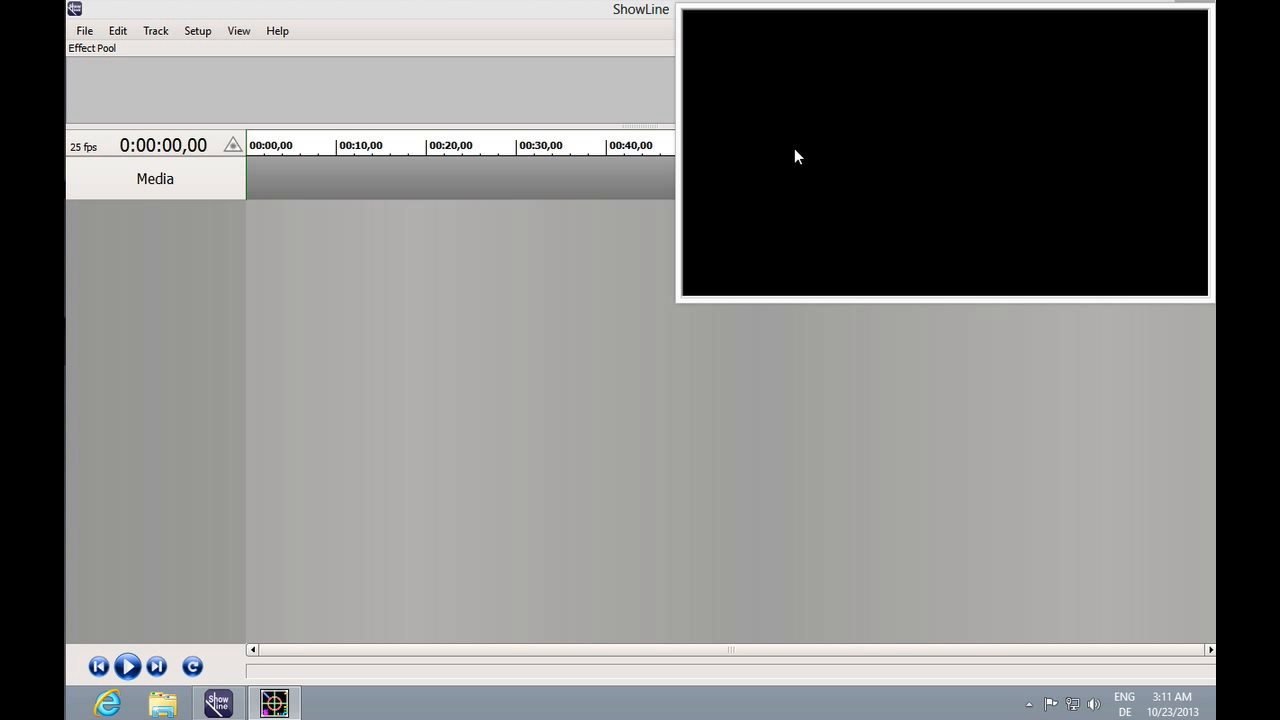
{"action": "left_click", "coordinate": [228, 32]}
{"action": "left_click", "coordinate": [281, 127]}
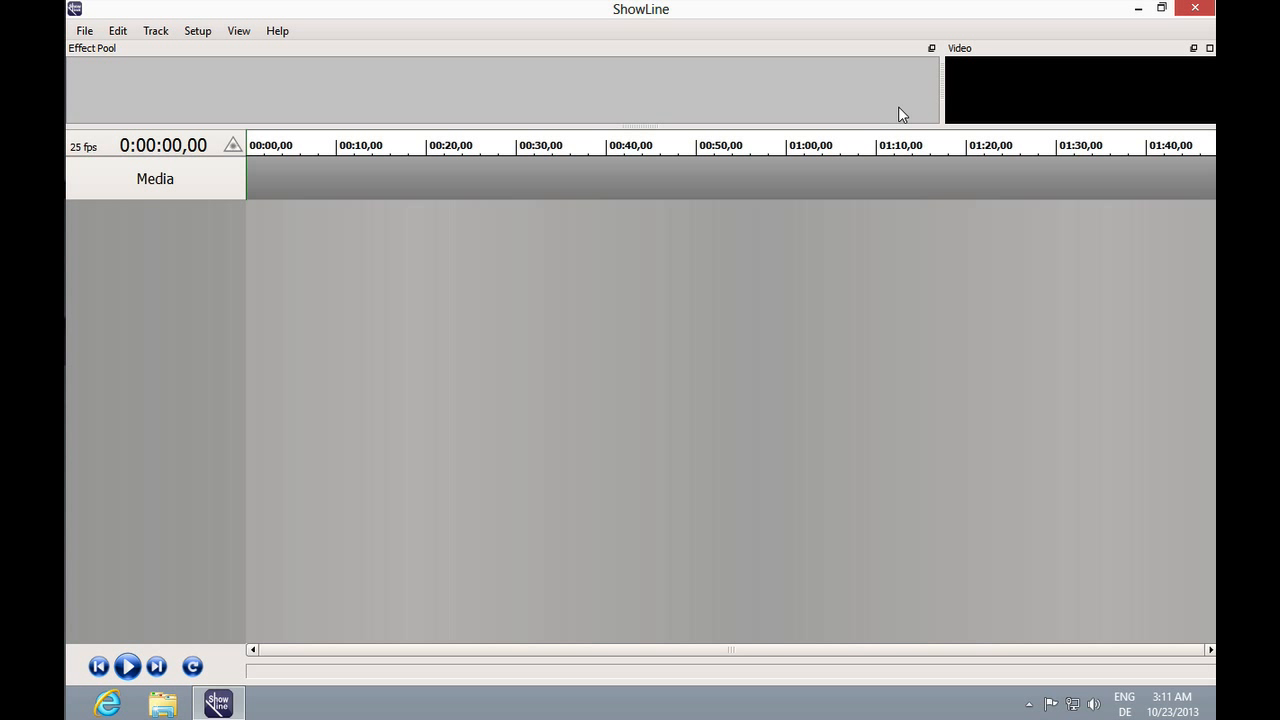
Float the Effect Pool panel, resize it, and dock it as a tab next to the Video panel.
{"action": "left_click_drag", "start_coordinate": [937, 100], "coordinate": [606, 77]}
{"action": "left_click_drag", "start_coordinate": [543, 46], "coordinate": [691, 300]}
{"action": "left_click_drag", "start_coordinate": [960, 386], "coordinate": [697, 543]}
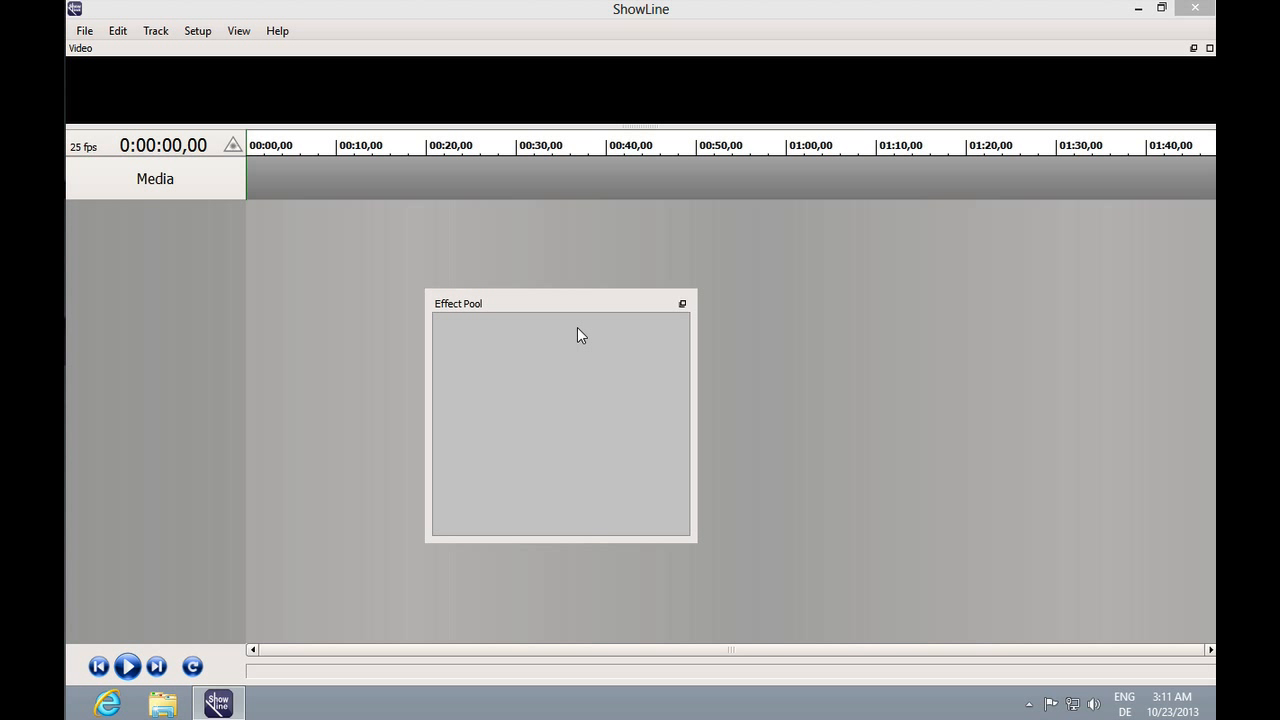
{"action": "left_click_drag", "start_coordinate": [577, 303], "coordinate": [386, 95]}
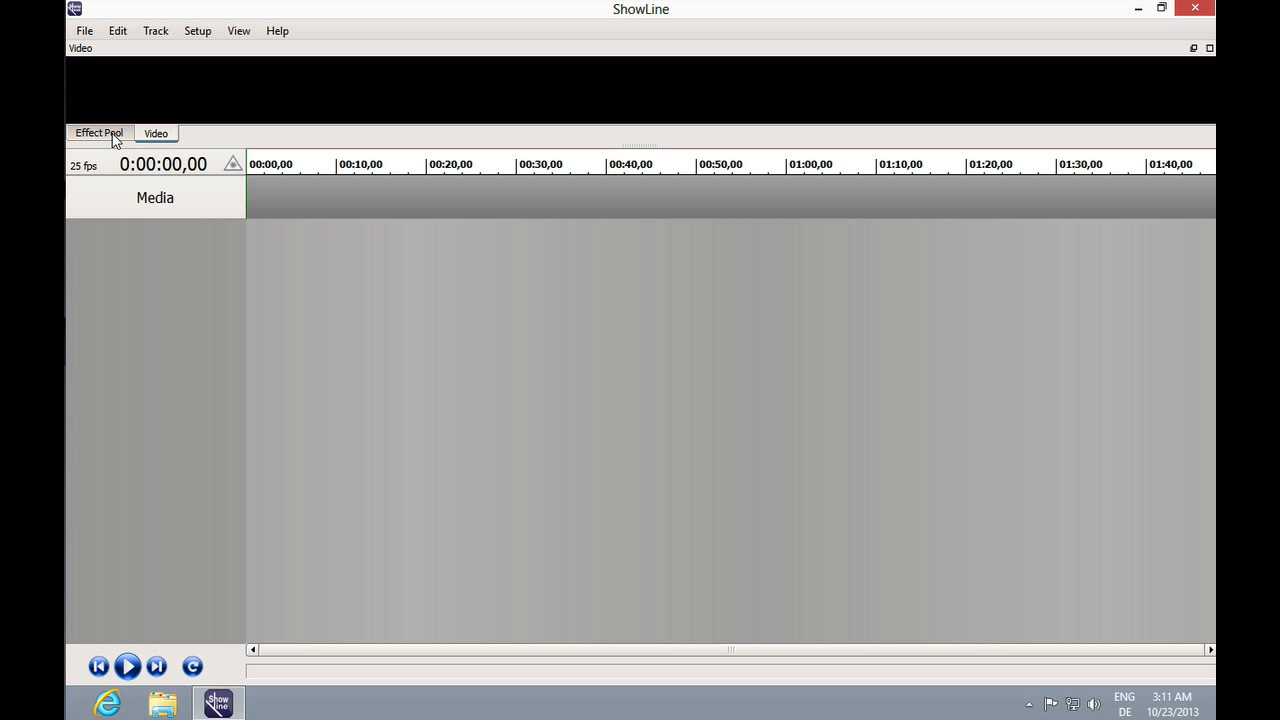
Switch between the Effect Pool and Video tabs and float the Video panel over the timeline.
{"action": "left_click", "coordinate": [112, 135]}
{"action": "left_click", "coordinate": [151, 135]}
{"action": "left_click", "coordinate": [1193, 48]}
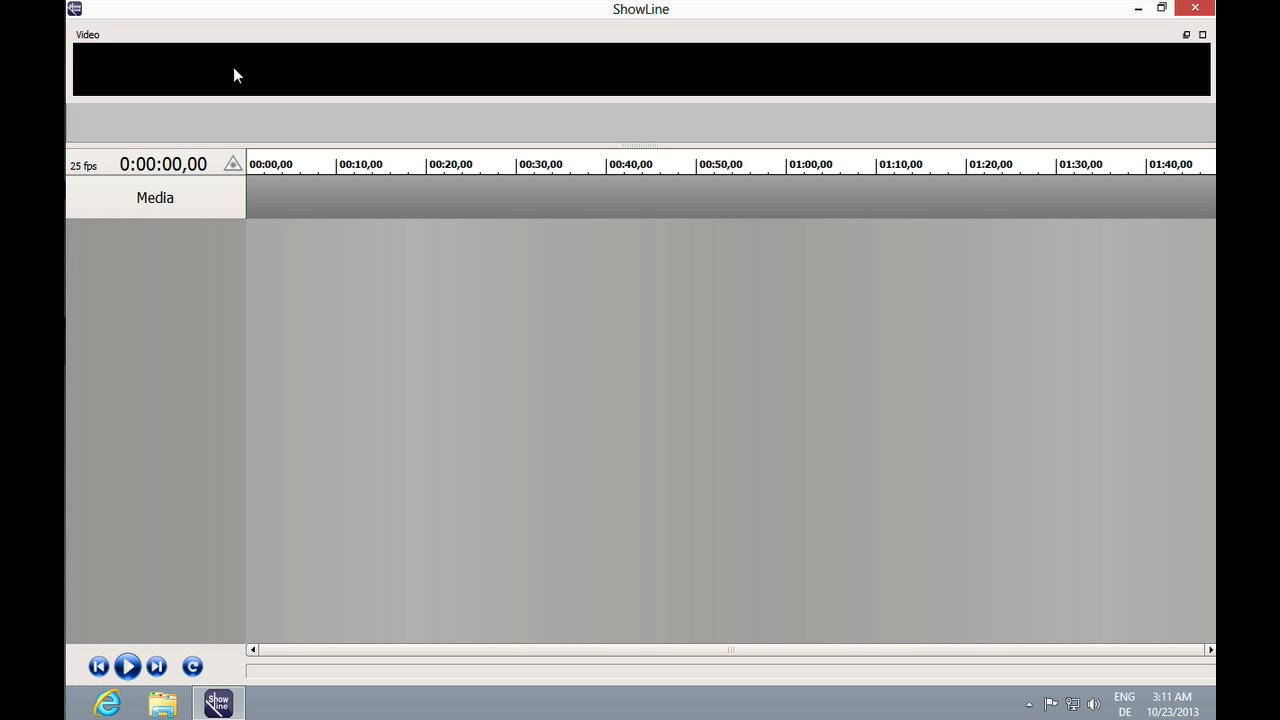
{"action": "left_click_drag", "start_coordinate": [1161, 40], "coordinate": [1152, 264]}
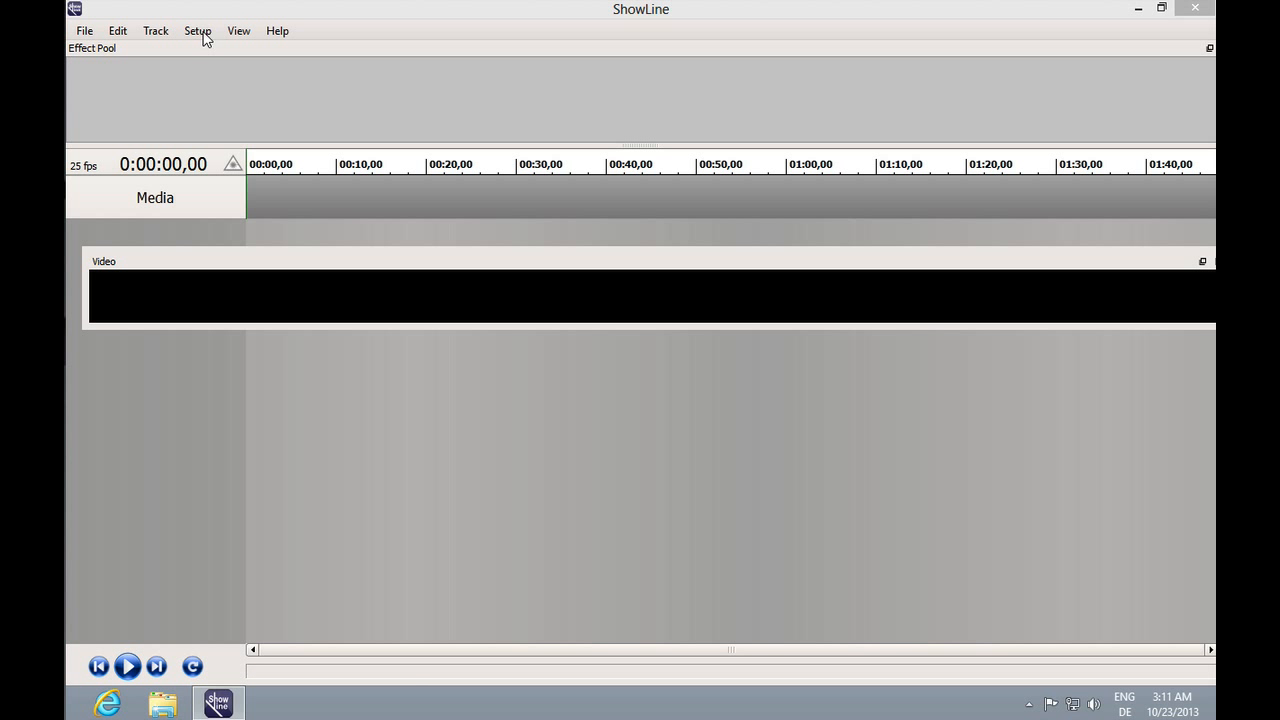
Restore the default panel layout and maximize the window again.
{"action": "left_click", "coordinate": [239, 31]}
{"action": "left_click", "coordinate": [251, 49]}
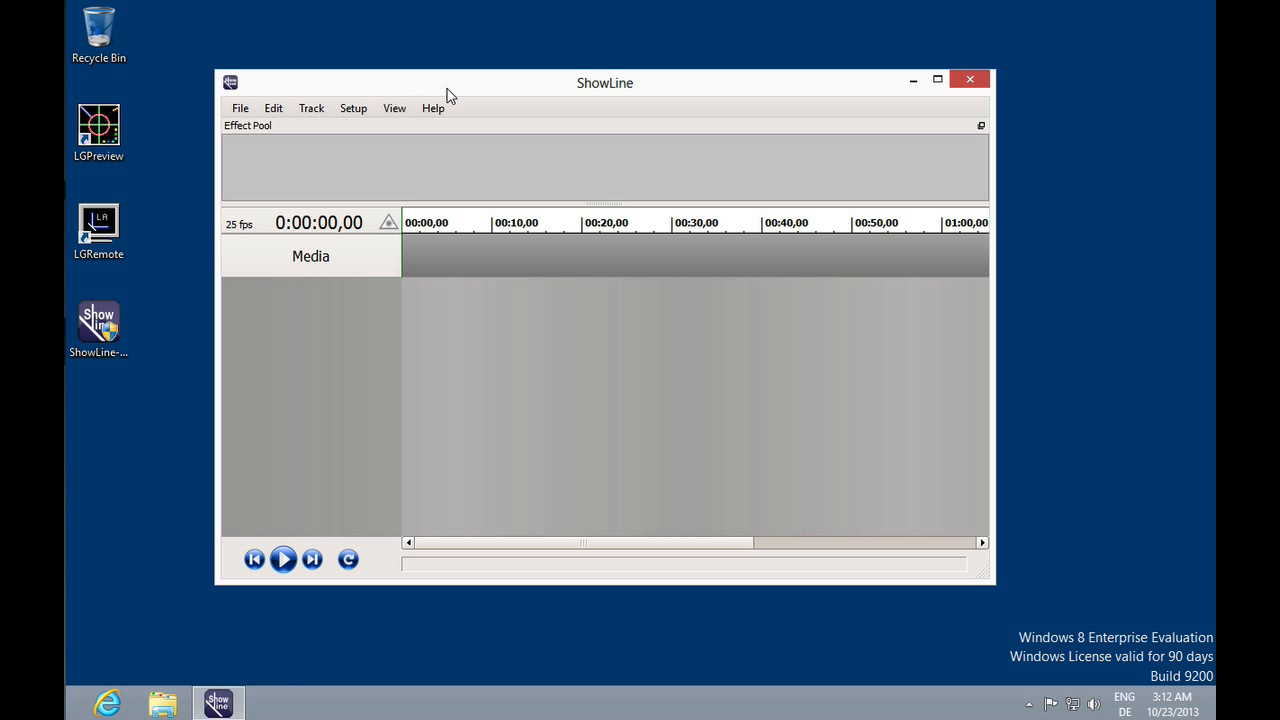
{"action": "left_click", "coordinate": [937, 79]}
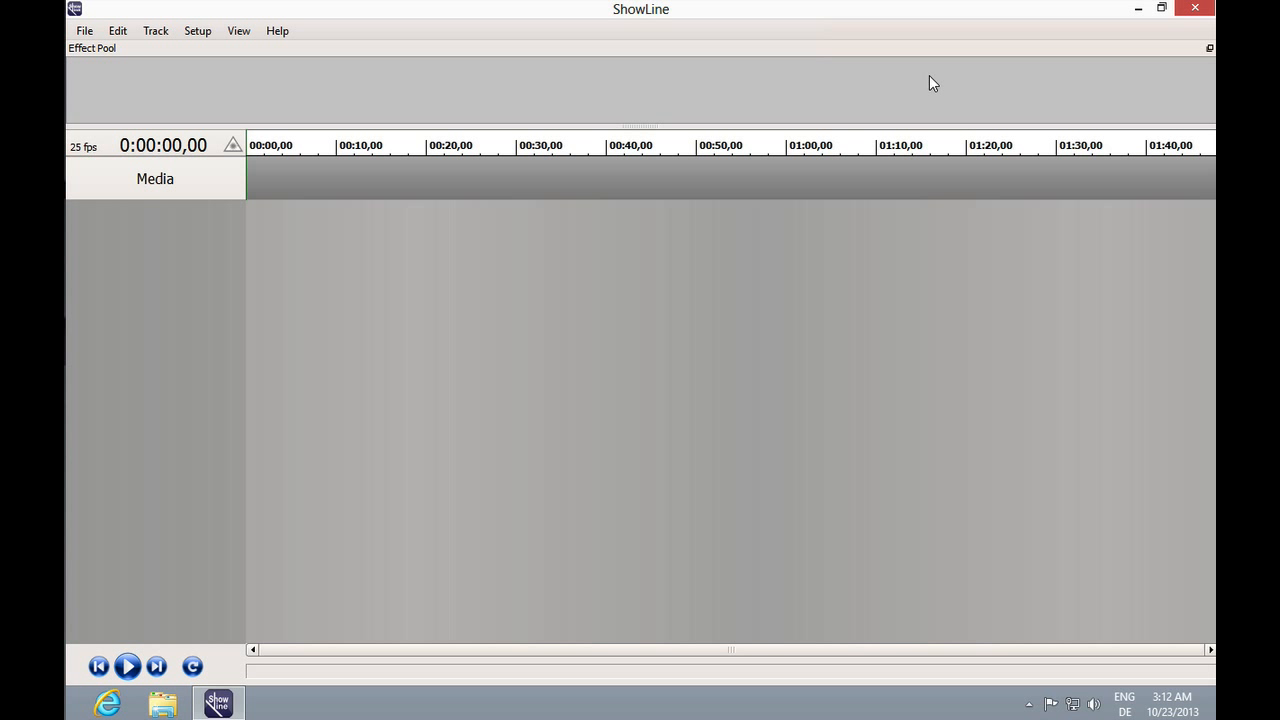
Add a new track for the Lasergraph DSP ShowLine-01 (192.168.1.32).
{"action": "left_click", "coordinate": [155, 31]}
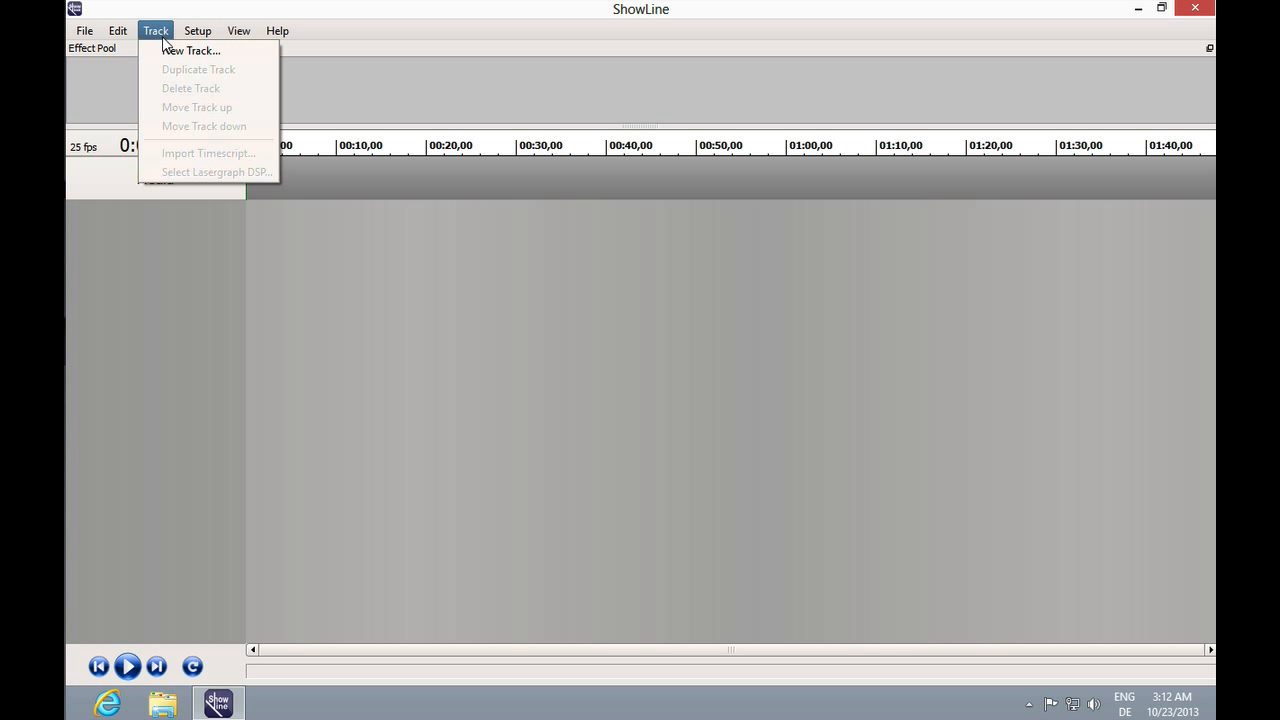
{"action": "left_click", "coordinate": [207, 51]}
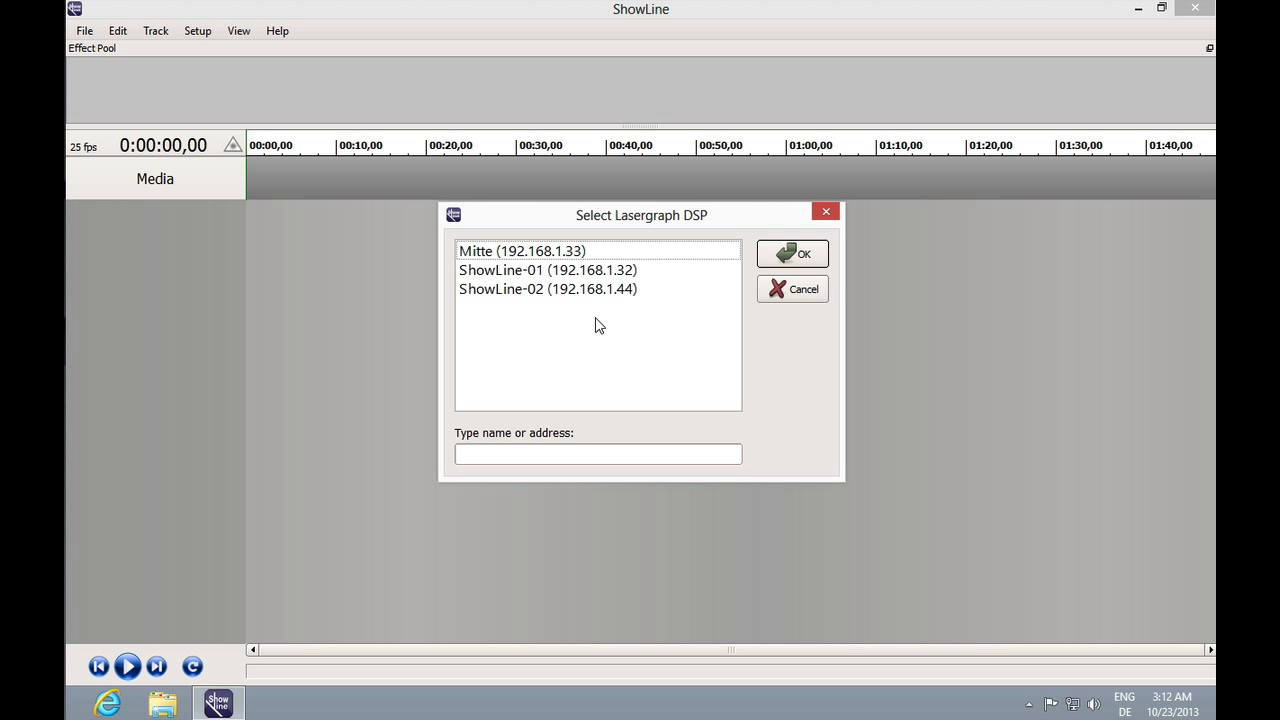
{"action": "left_click", "coordinate": [602, 274]}
{"action": "left_click", "coordinate": [785, 254]}
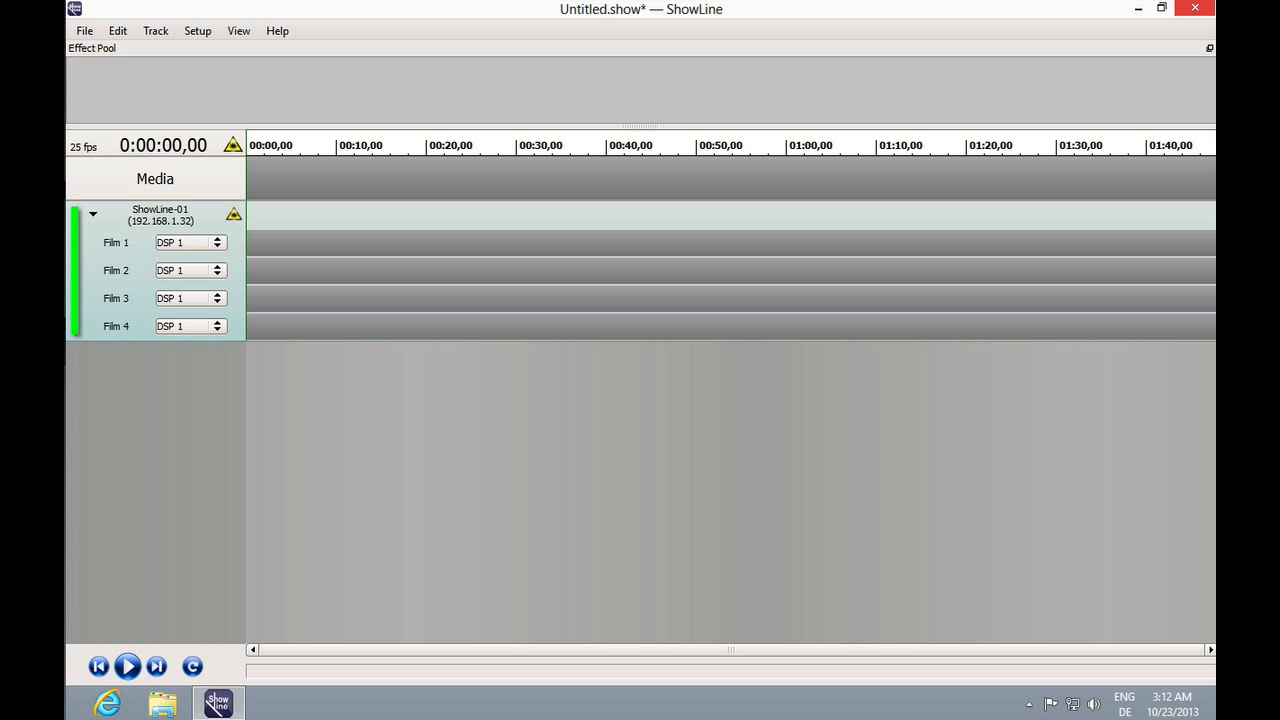
Launch LGRemote and connect it to ShowLine-01 (192.168.1.32).
{"action": "left_click", "coordinate": [1161, 7]}
{"action": "double_click", "coordinate": [99, 230]}
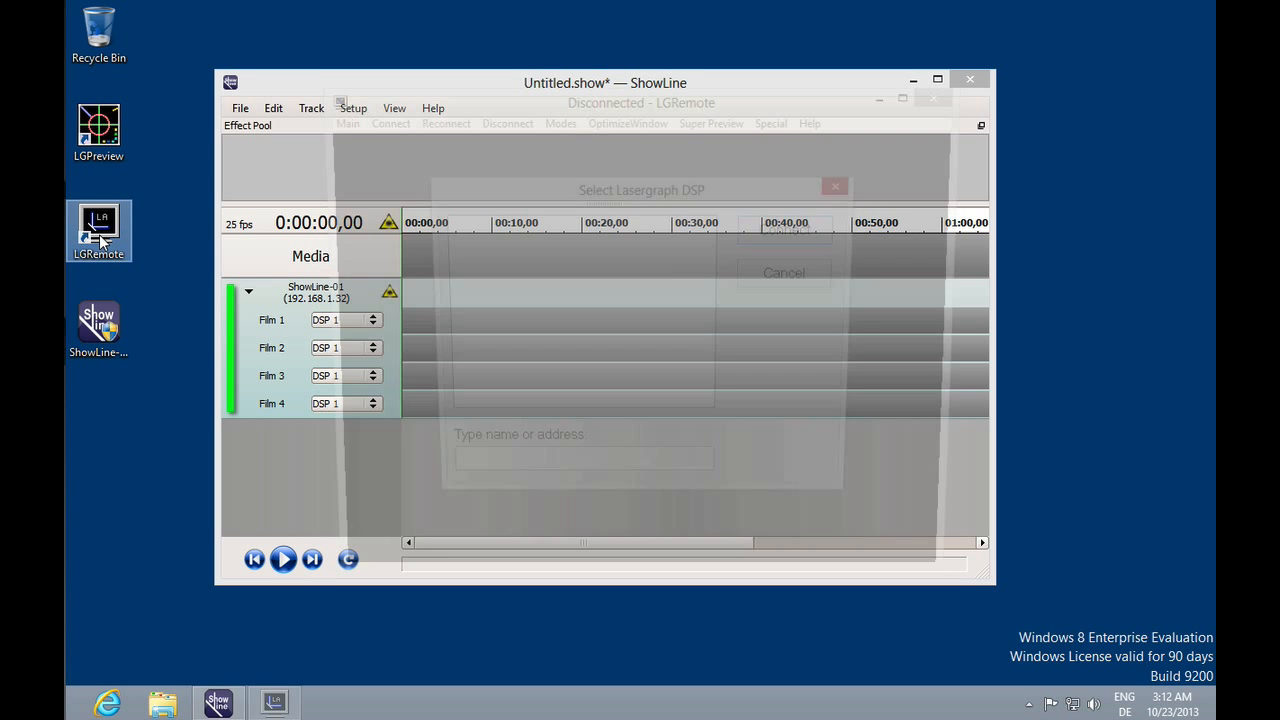
{"action": "double_click", "coordinate": [566, 260]}
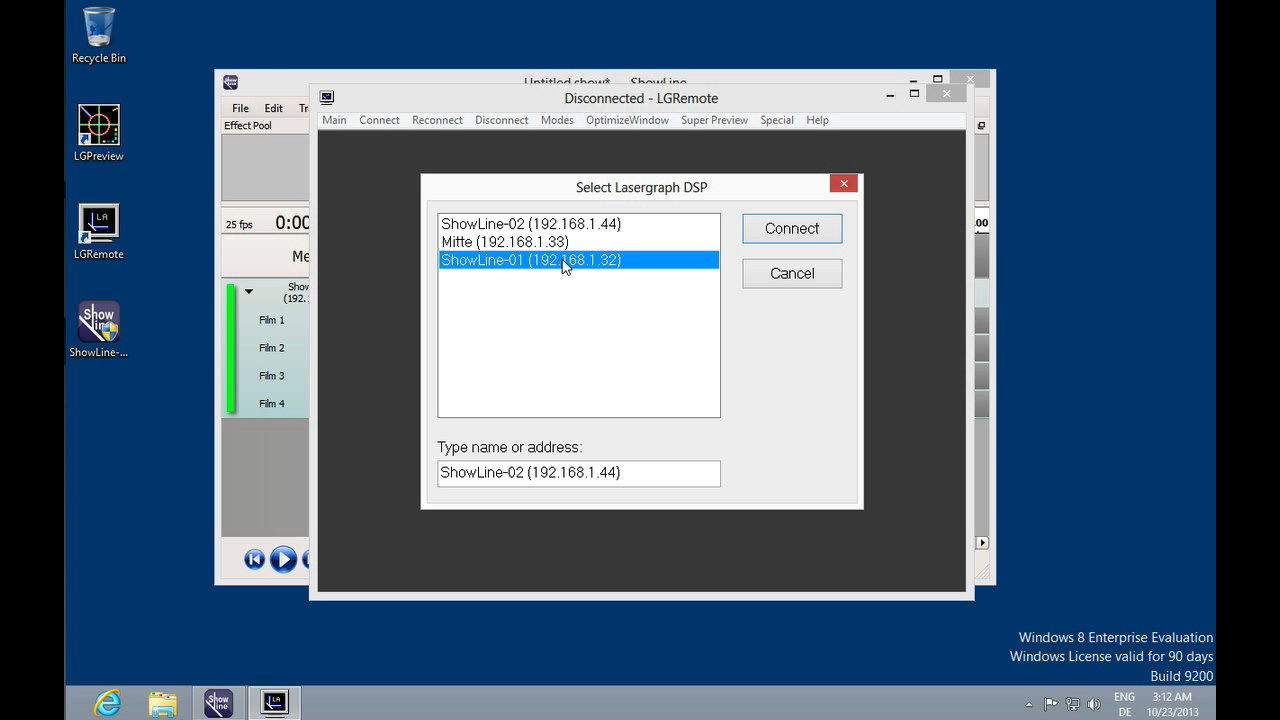
Load the Keyboardbeams file from DemoFiles\Macros on the DSP.
{"action": "left_click", "coordinate": [518, 612]}
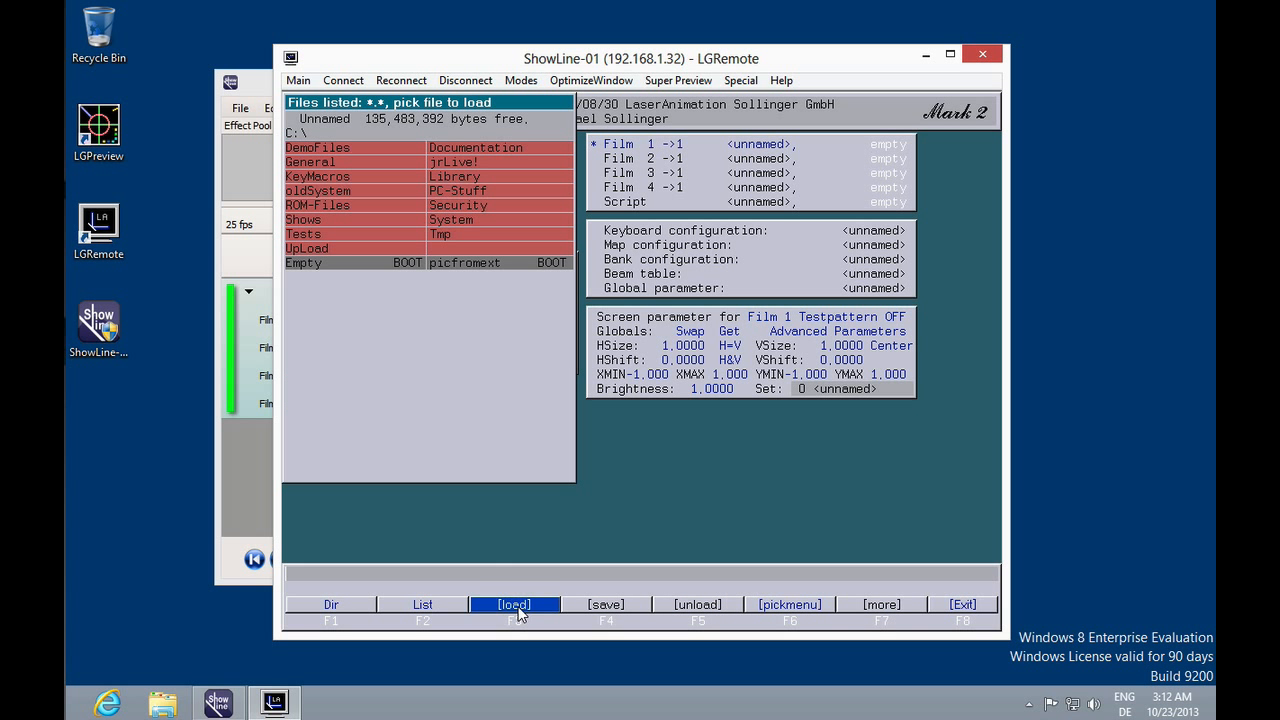
{"action": "left_click", "coordinate": [372, 152]}
{"action": "left_click", "coordinate": [486, 175]}
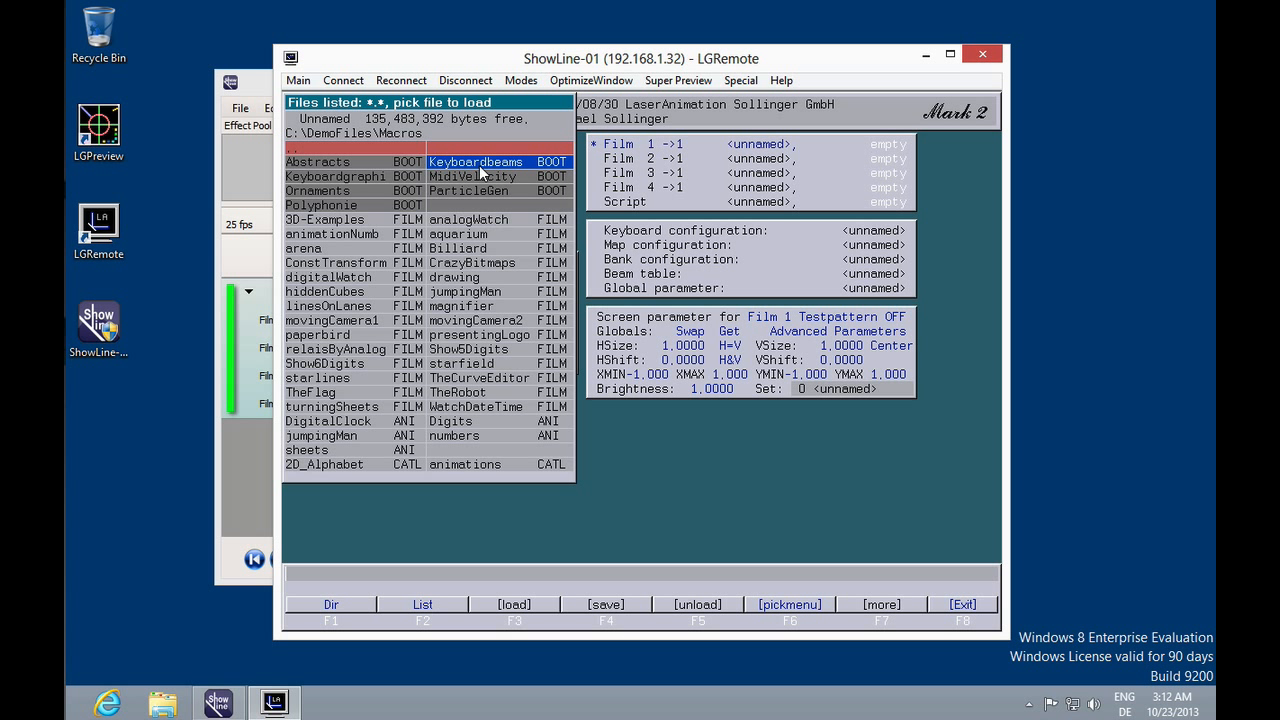
{"action": "left_click", "coordinate": [479, 165]}
Return to the maximized ShowLine window and select the Film 1 track.
{"action": "left_click", "coordinate": [252, 92]}
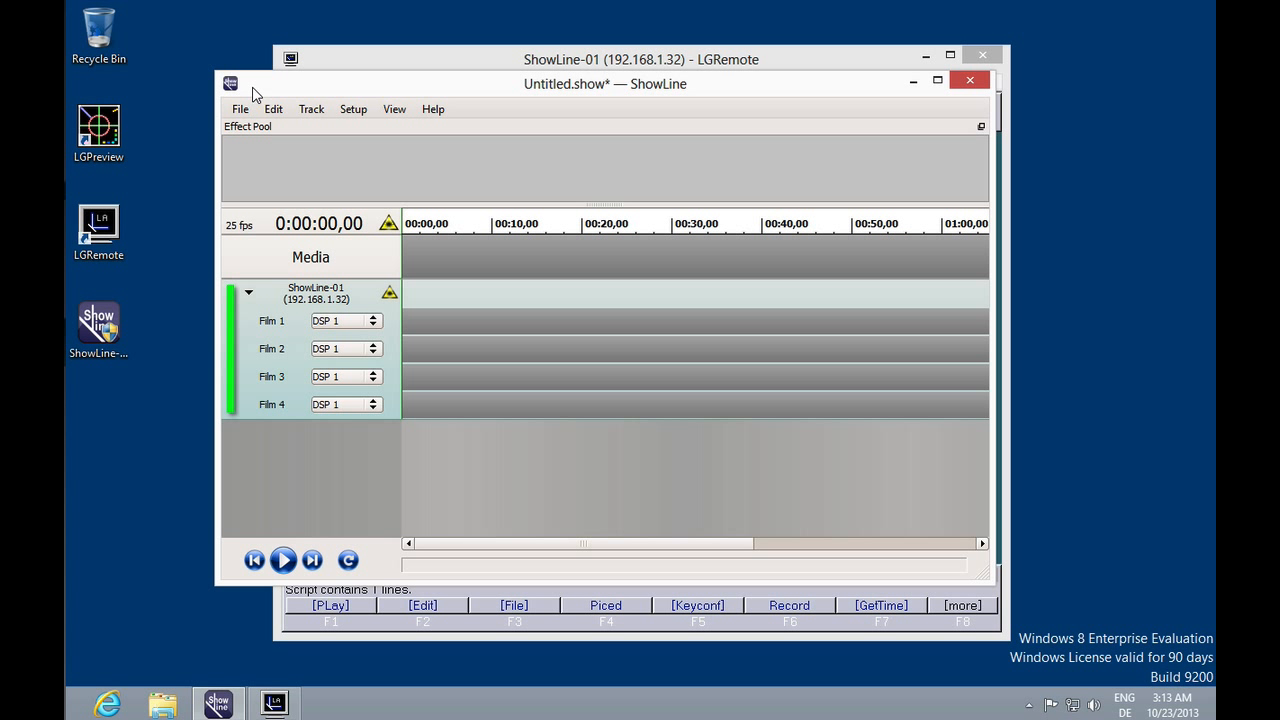
{"action": "left_click", "coordinate": [937, 80]}
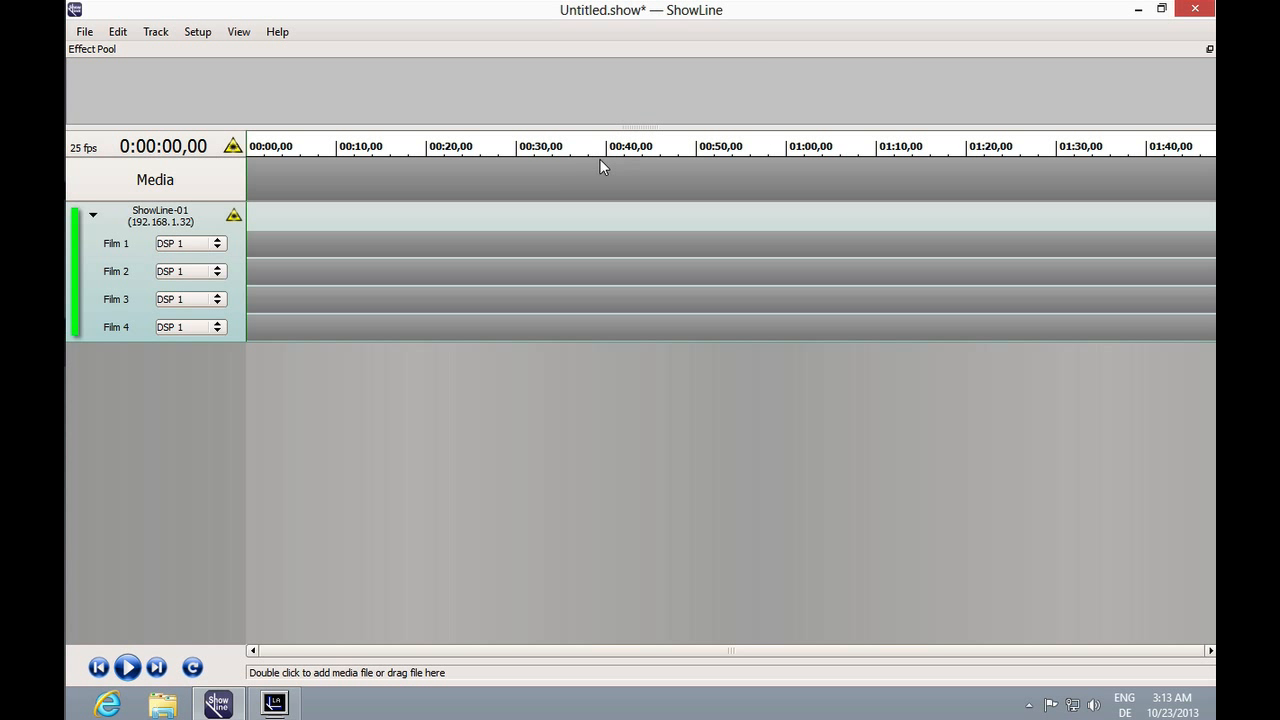
{"action": "left_click", "coordinate": [498, 243]}
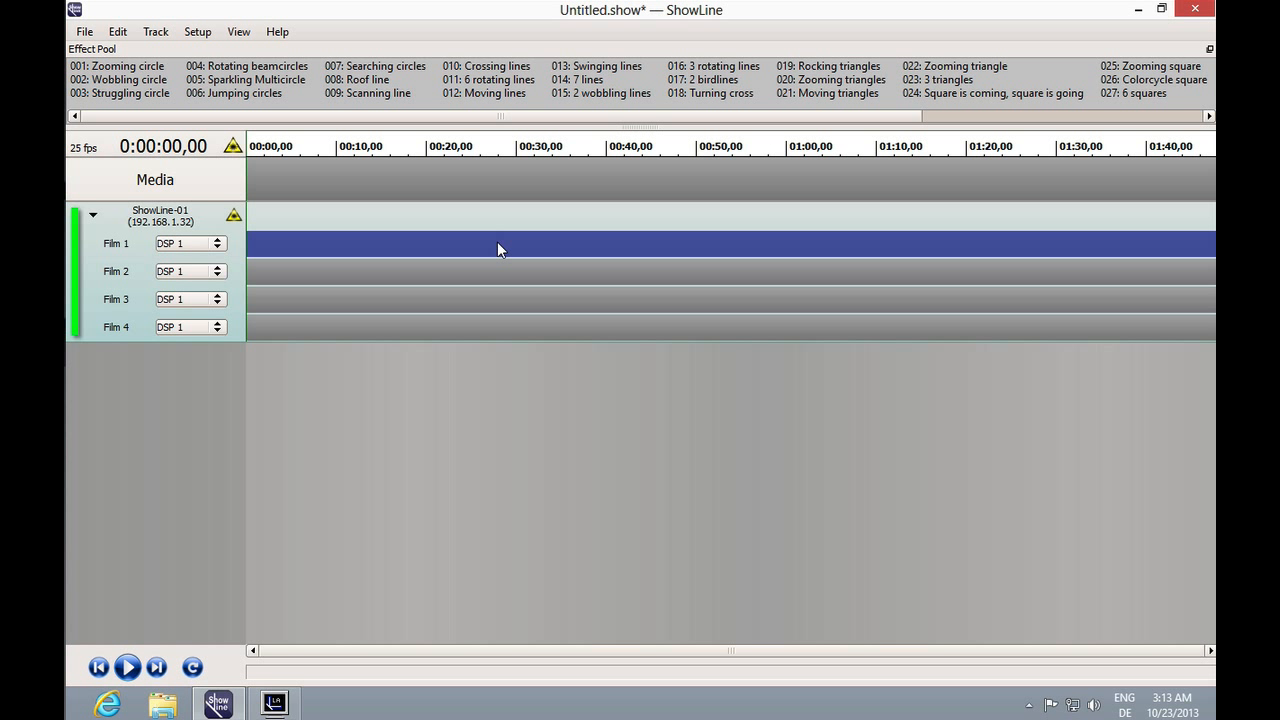
Place the 001: Zooming circle effect on Film 1 at about 00:16 and extend it to about 00:40.
{"action": "left_click", "coordinate": [122, 70]}
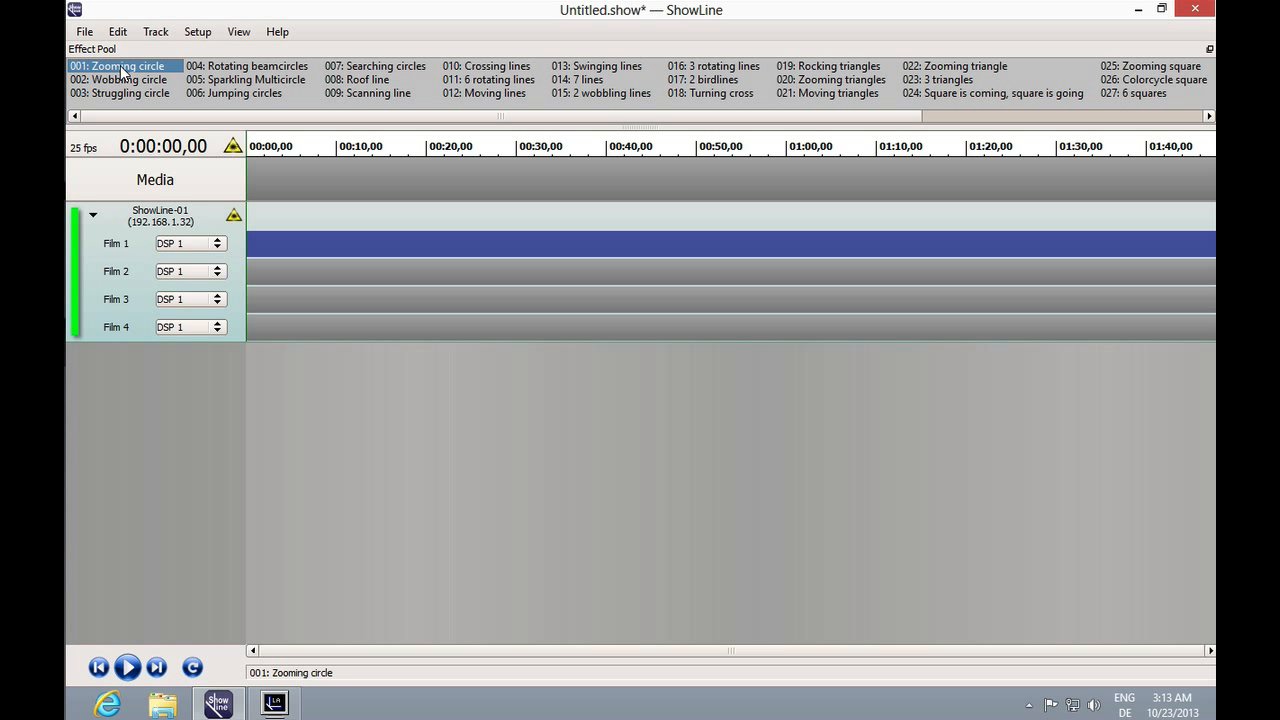
{"action": "left_click_drag", "start_coordinate": [122, 72], "coordinate": [399, 245]}
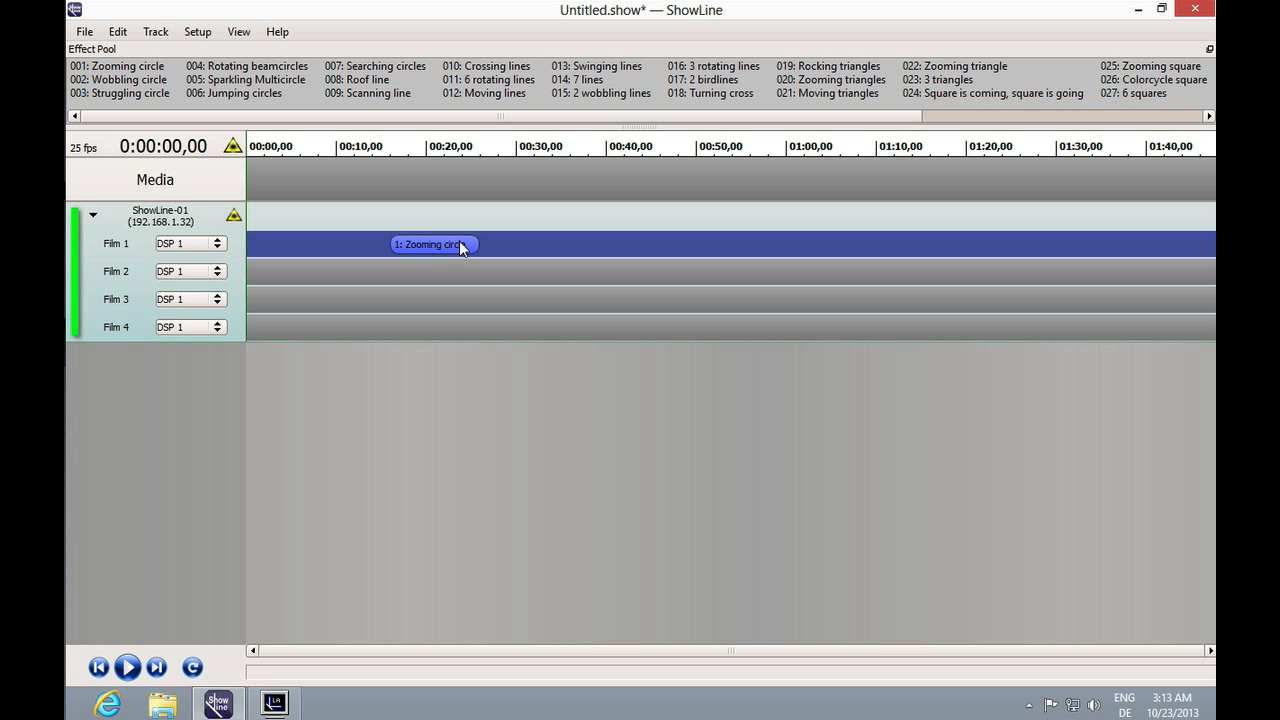
{"action": "left_click_drag", "start_coordinate": [477, 242], "coordinate": [606, 253]}
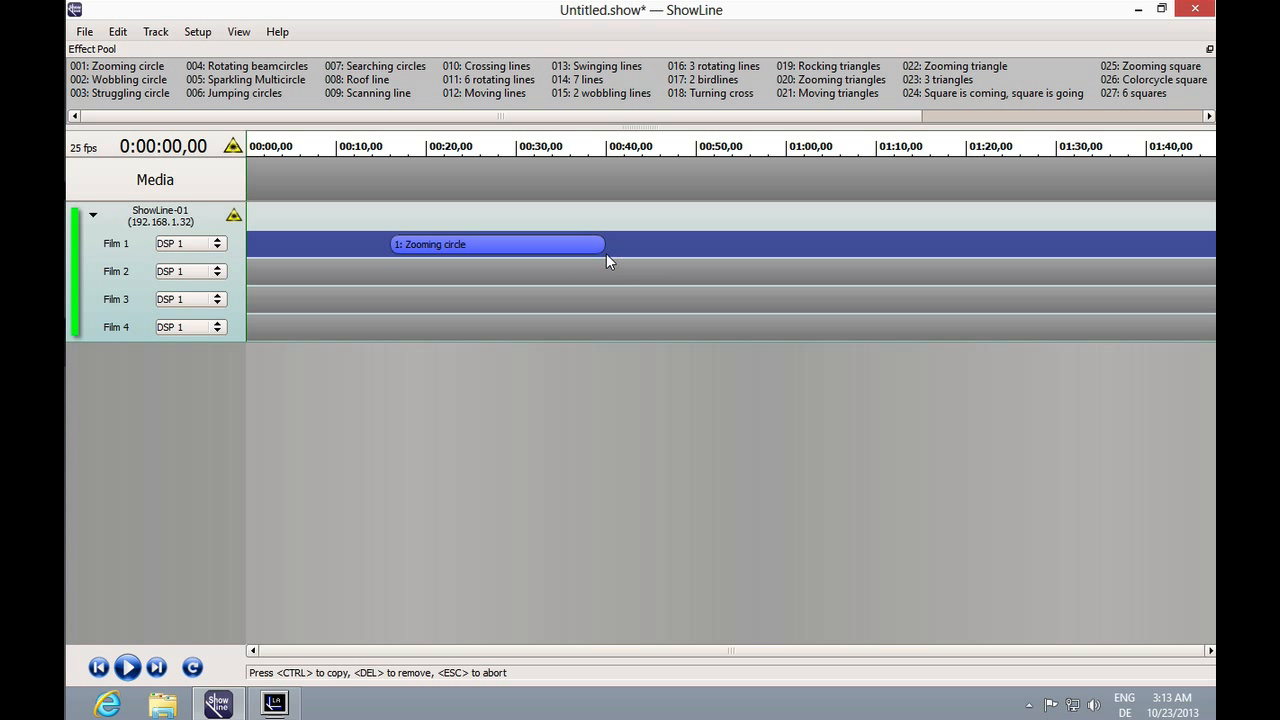
Move the Zooming circle effect to start at about 00:35 and place 007: Searching circles on Film 1 at about 00:18.
{"action": "left_click_drag", "start_coordinate": [500, 245], "coordinate": [674, 246]}
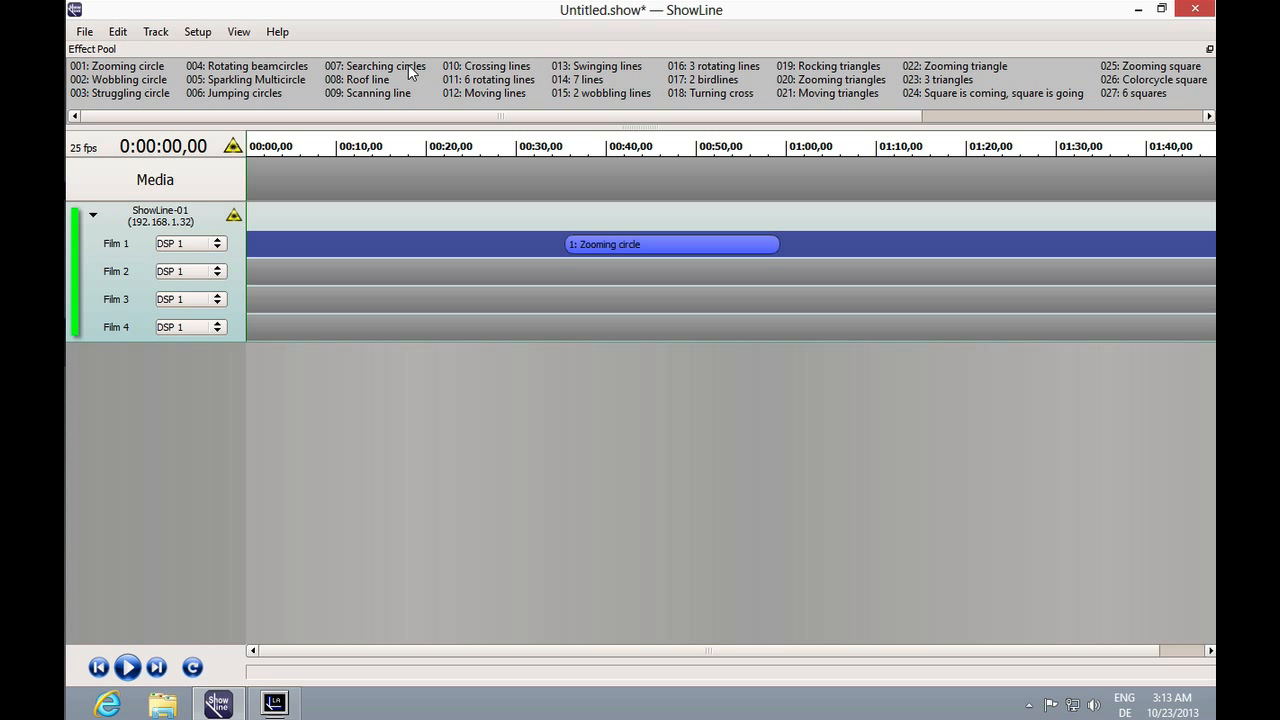
{"action": "left_click_drag", "start_coordinate": [410, 66], "coordinate": [468, 240]}
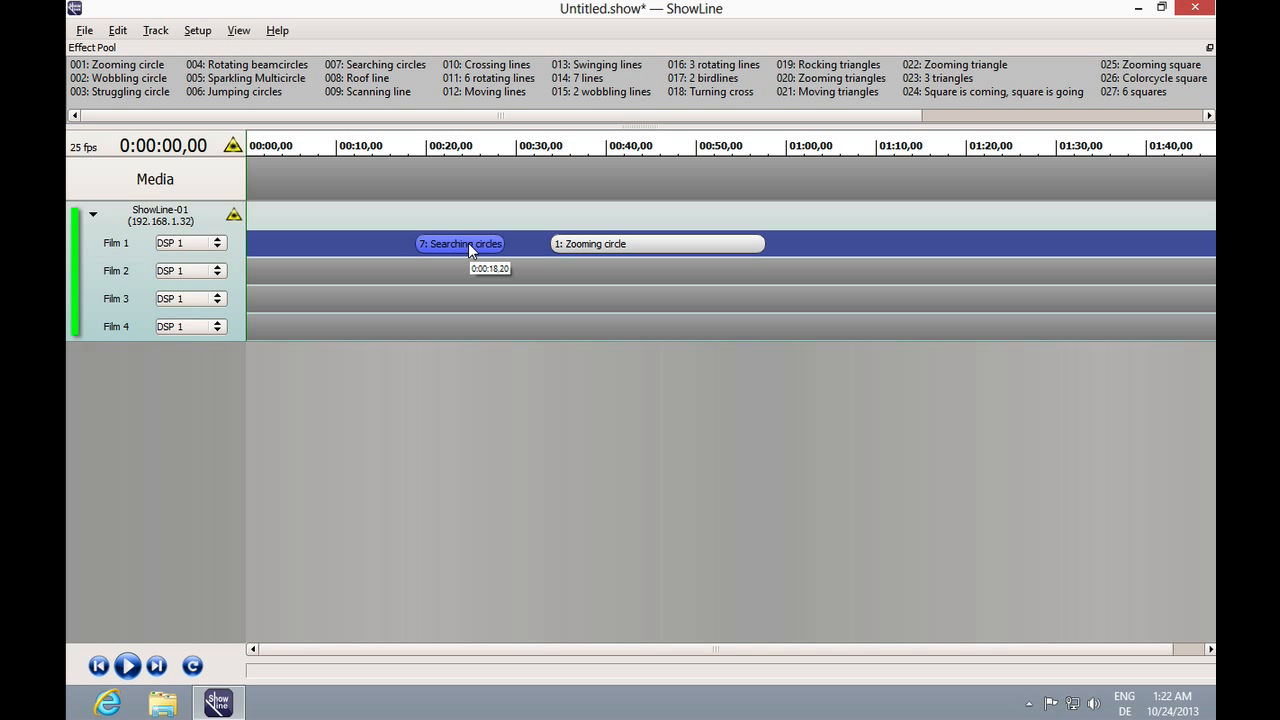
Load the rage_of_battle+1s audio file into the Media track and delete it again.
{"action": "double_click", "coordinate": [410, 178]}
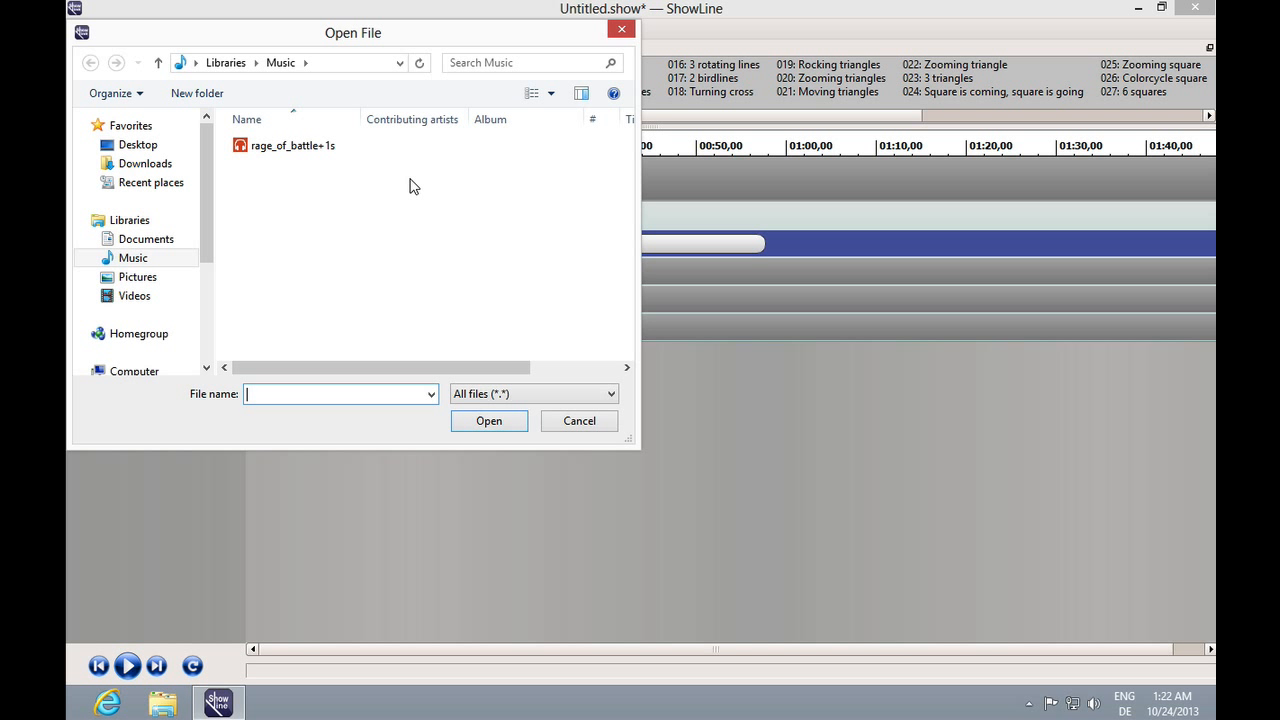
{"action": "double_click", "coordinate": [240, 150]}
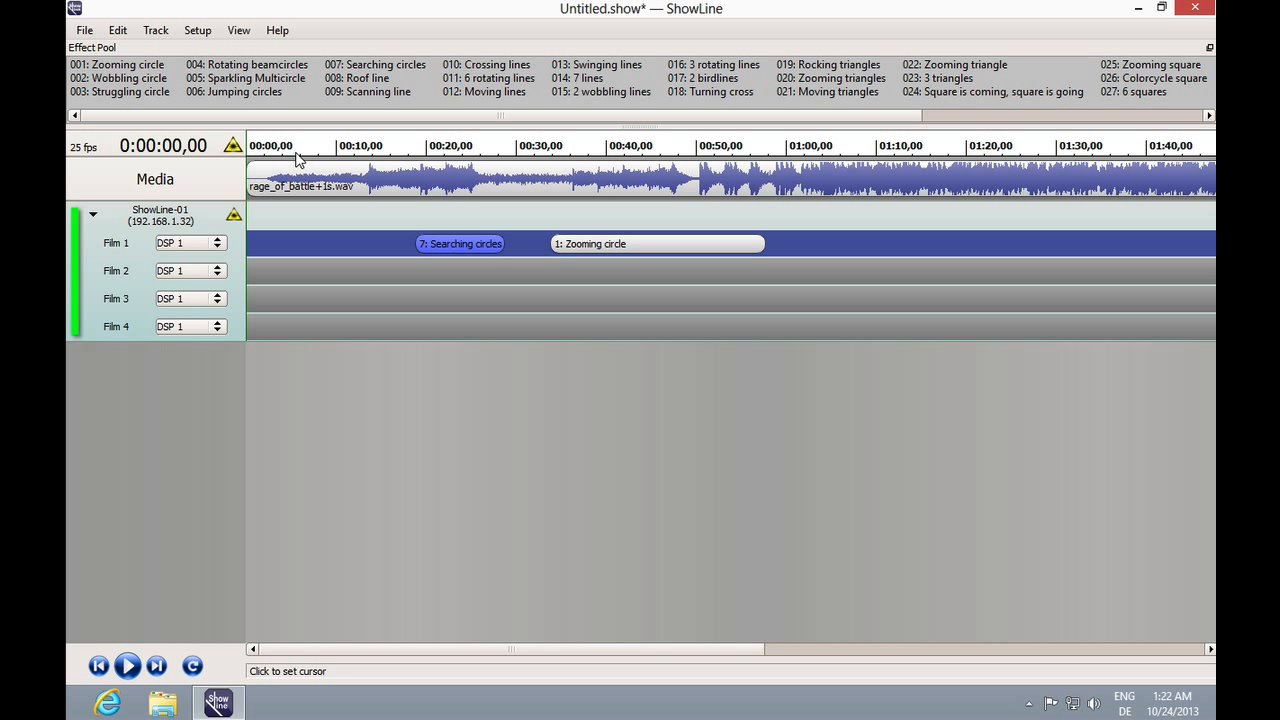
{"action": "left_click", "coordinate": [388, 179]}
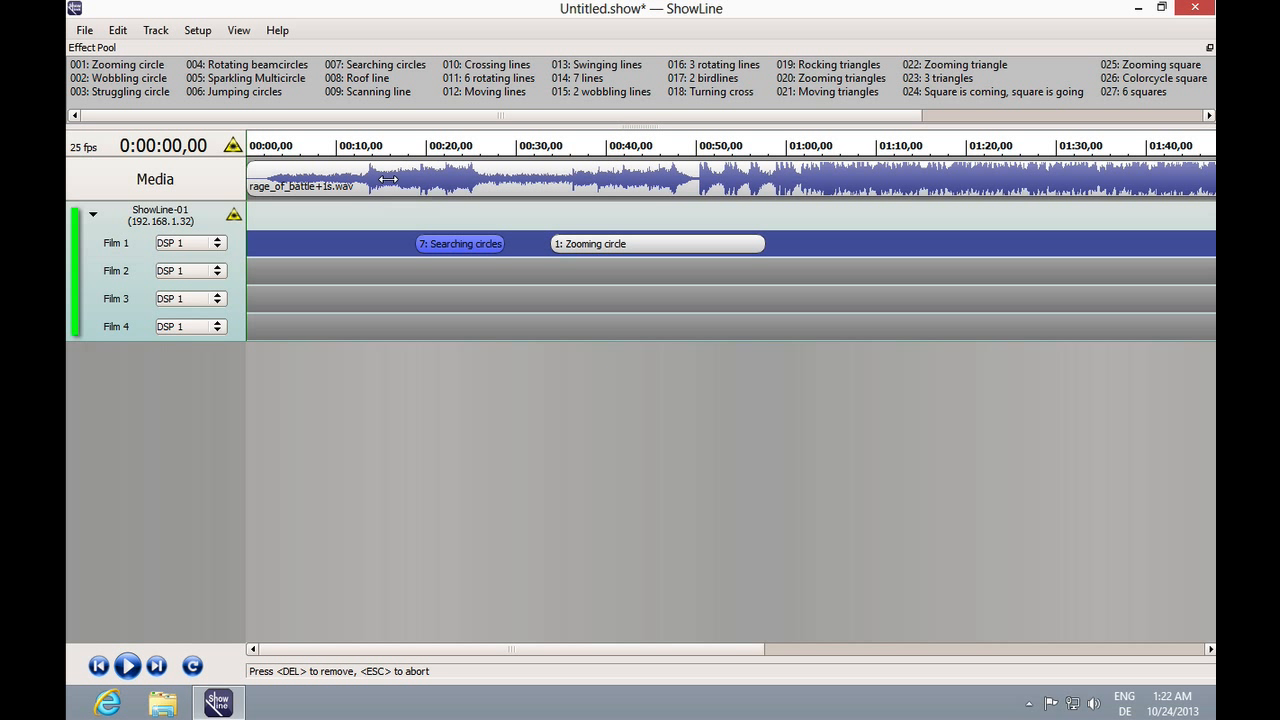
{"action": "key", "text": "Delete"}
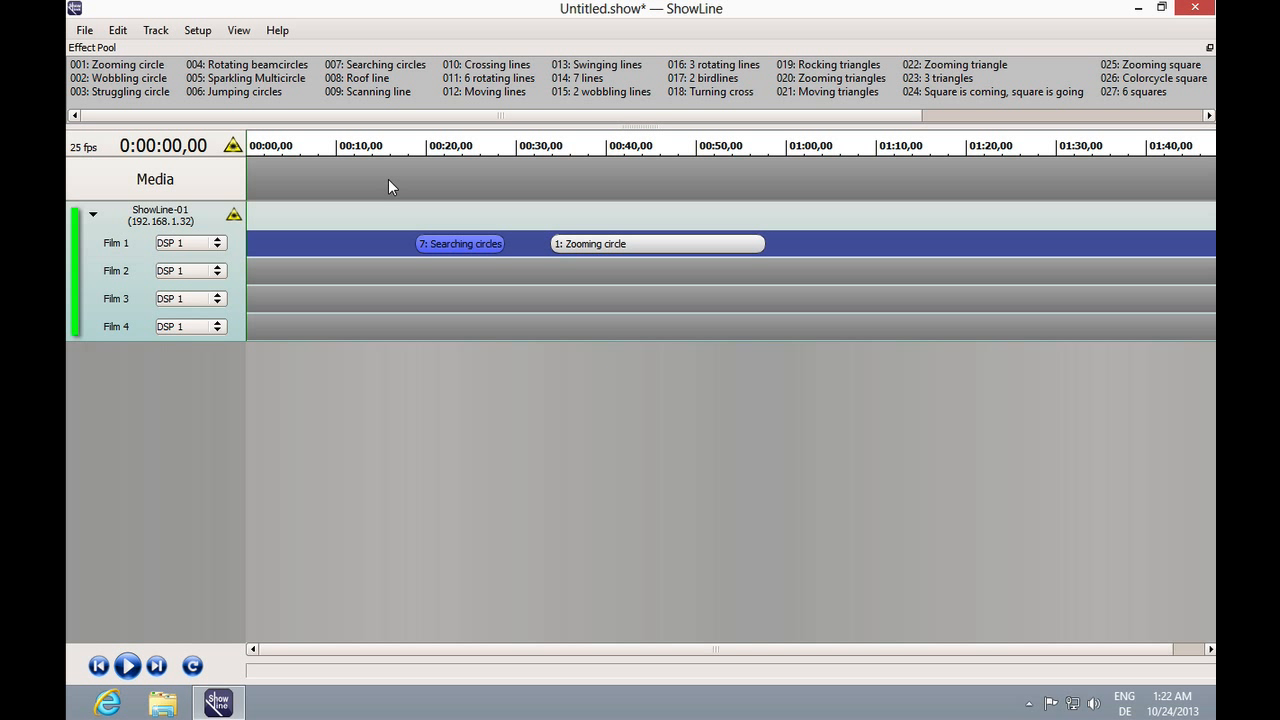
Load the LGVideo Player_converted video from the Videos library into the Media track.
{"action": "double_click", "coordinate": [388, 179]}
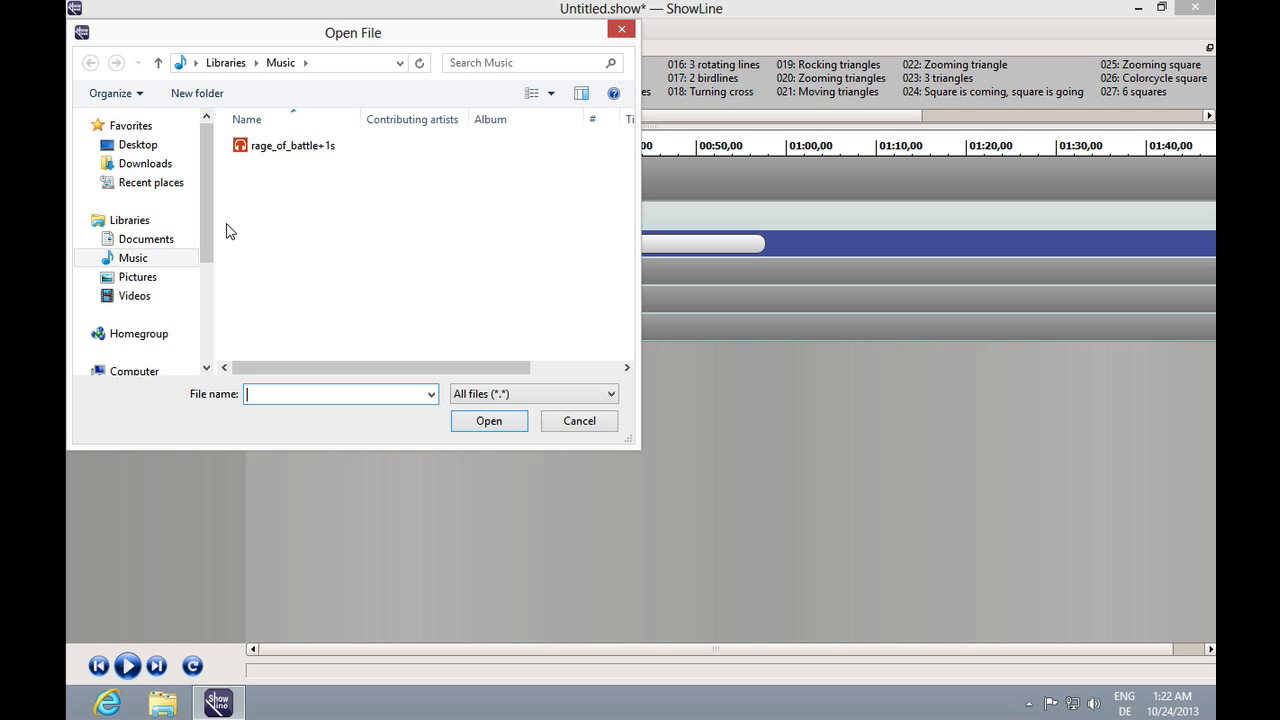
{"action": "left_click", "coordinate": [112, 296]}
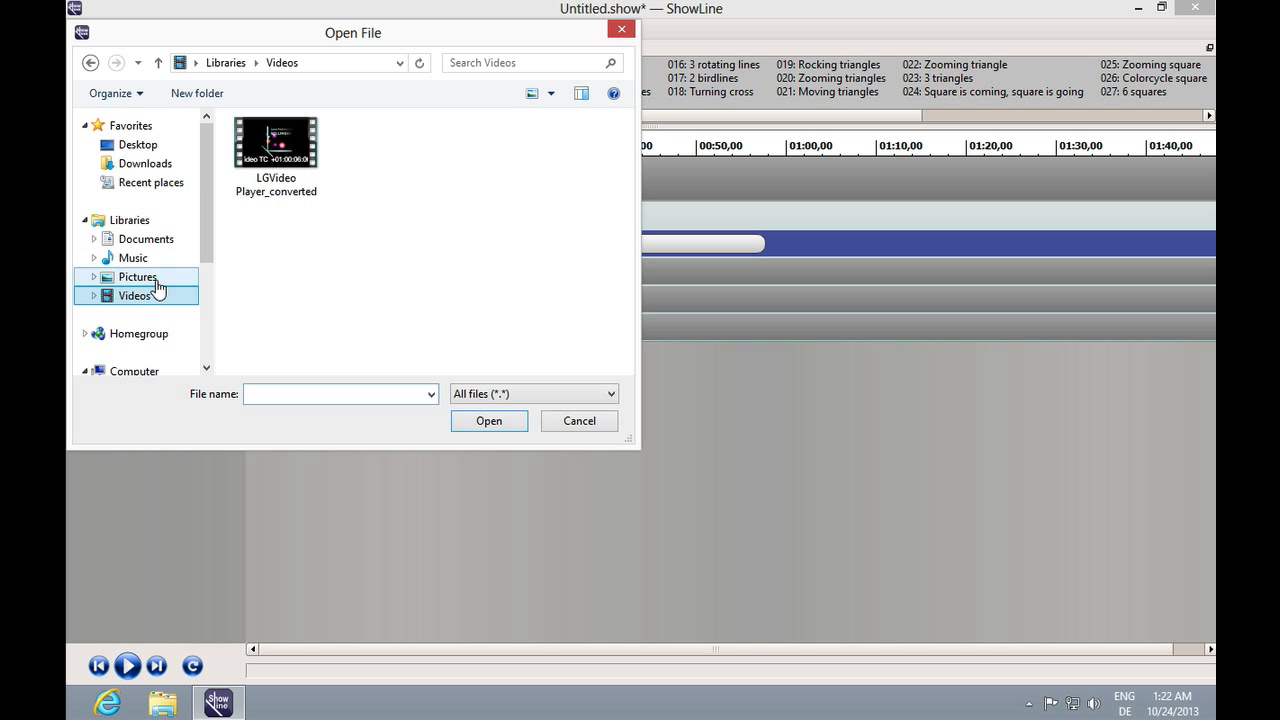
{"action": "double_click", "coordinate": [291, 150]}
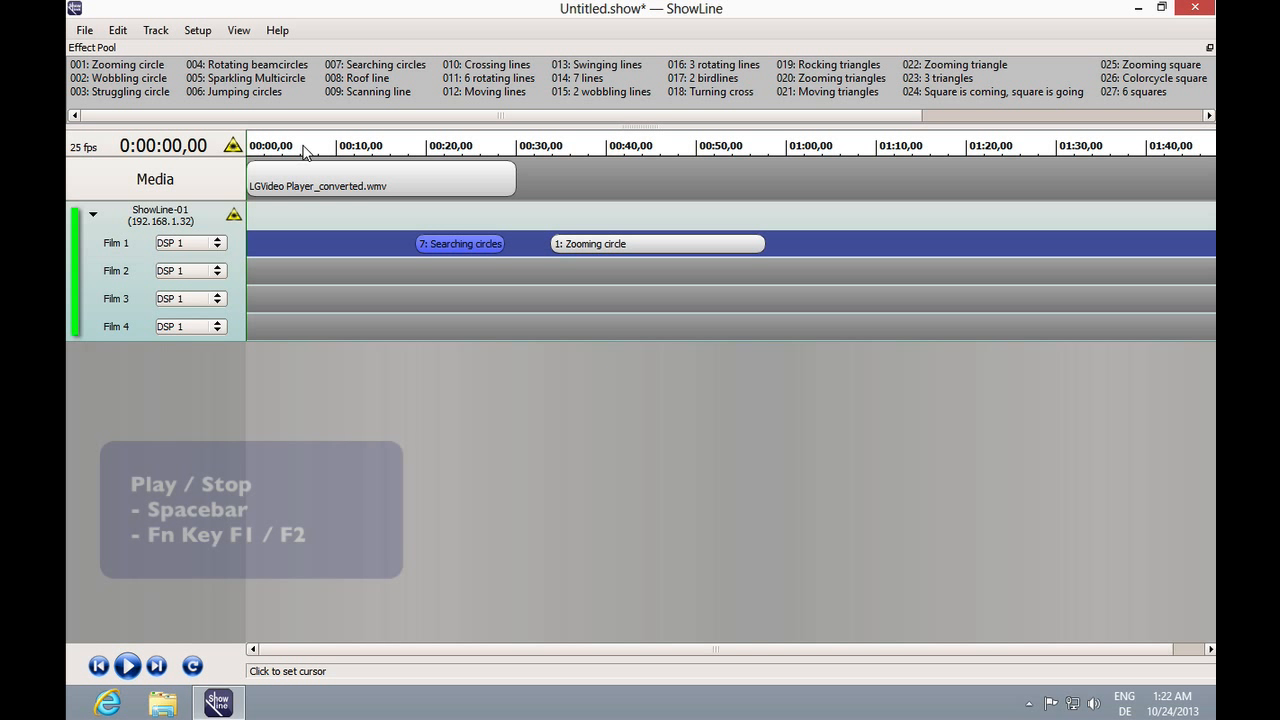
Show the Video window and enlarge the Effect Pool and Video panel area.
{"action": "left_click", "coordinate": [238, 30]}
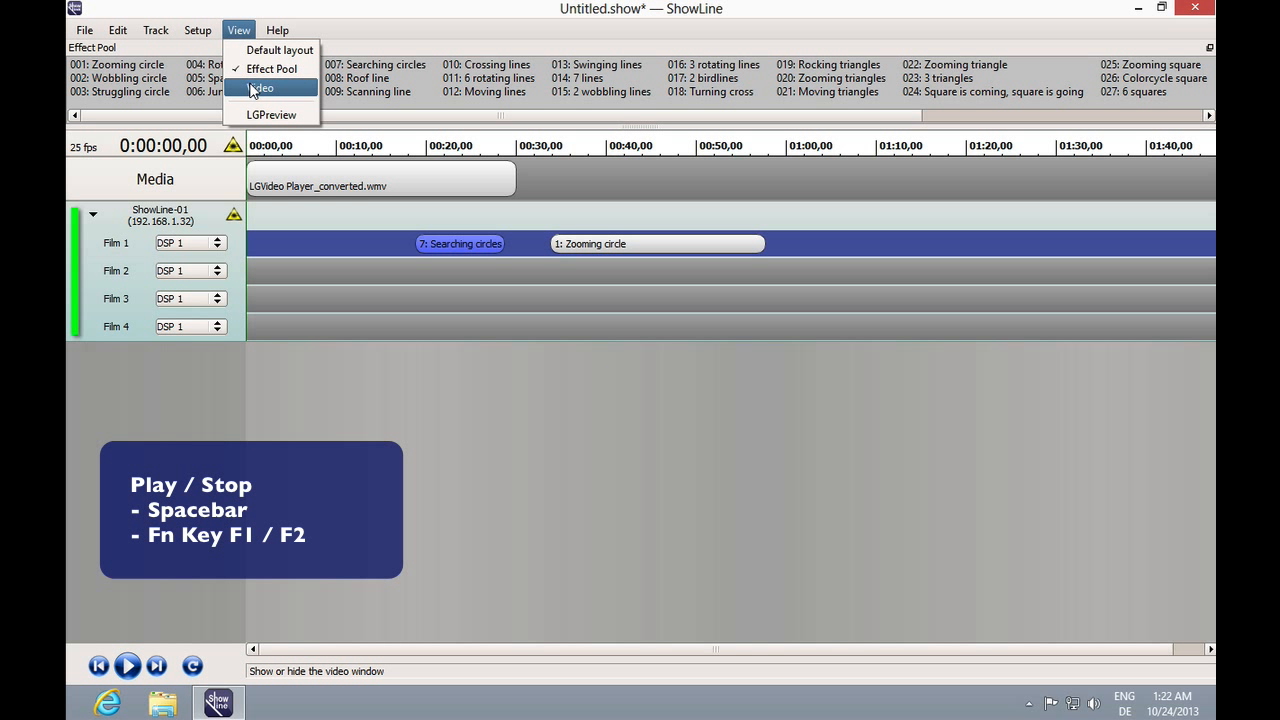
{"action": "left_click", "coordinate": [259, 88]}
{"action": "left_click", "coordinate": [638, 121]}
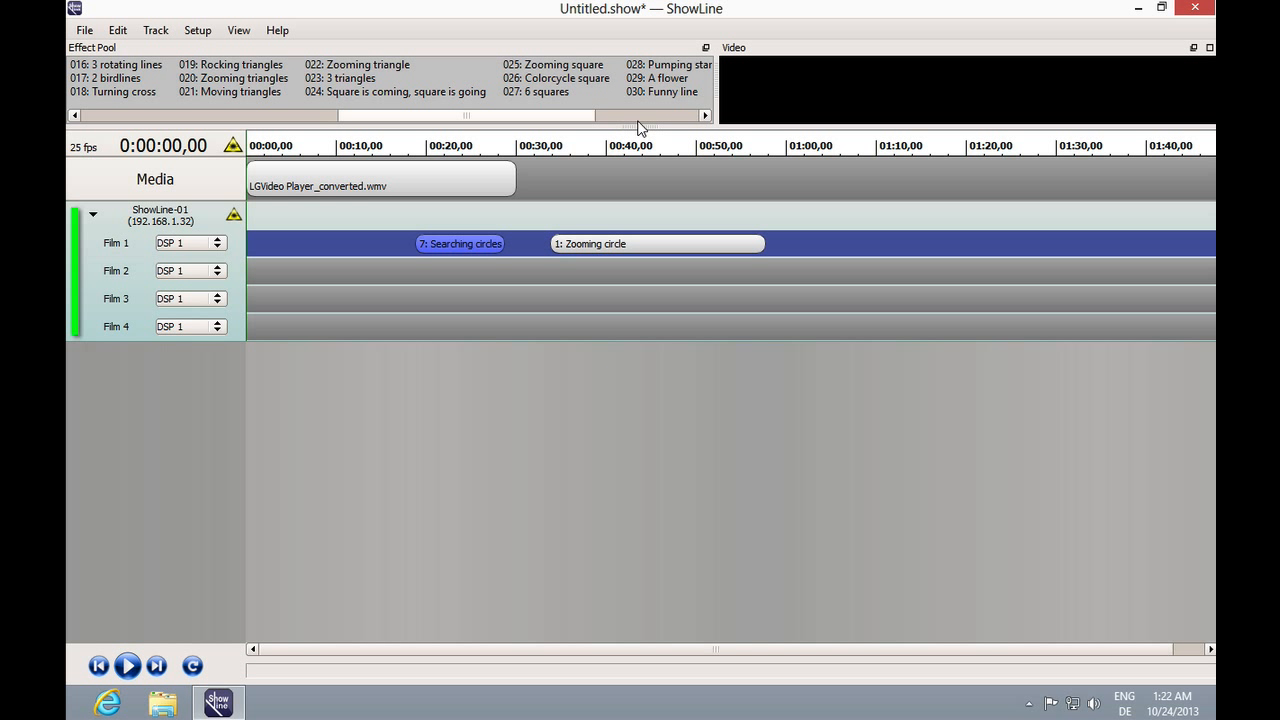
{"action": "left_click_drag", "start_coordinate": [634, 122], "coordinate": [645, 212]}
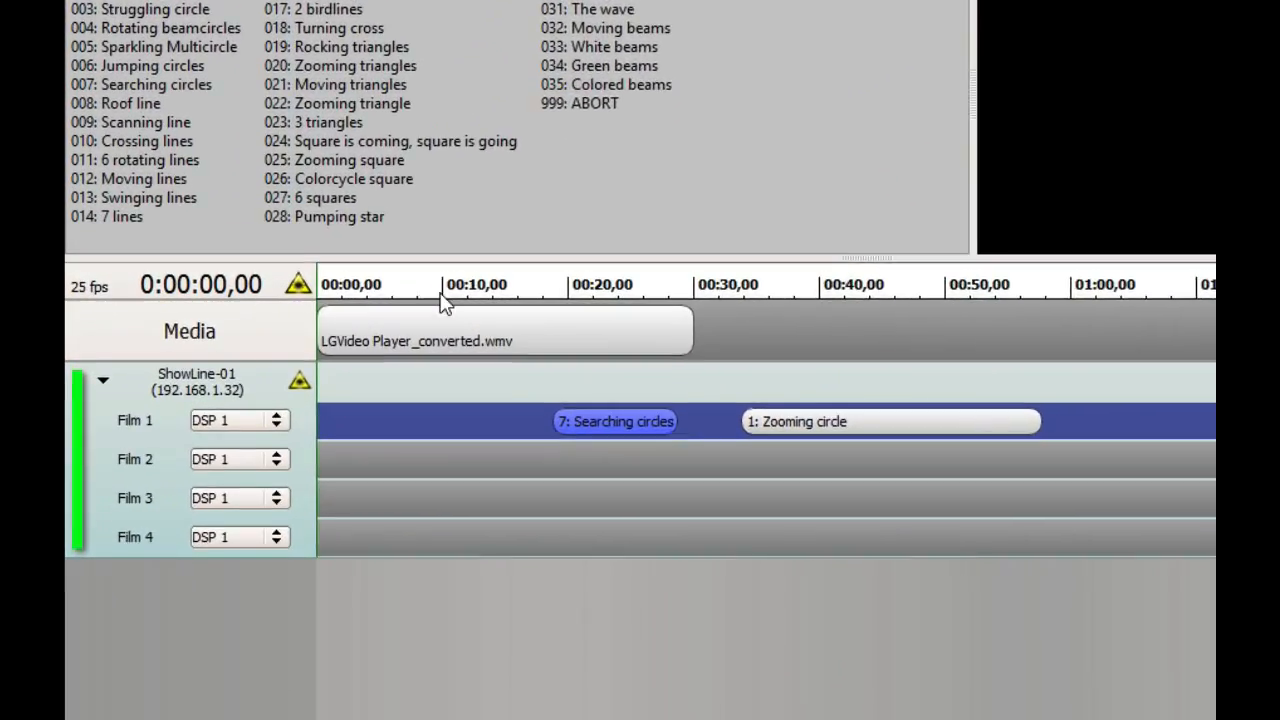
Play the show and reposition the playback cursor along the time ruler to preview it.
{"action": "left_click_drag", "start_coordinate": [378, 288], "coordinate": [435, 286]}
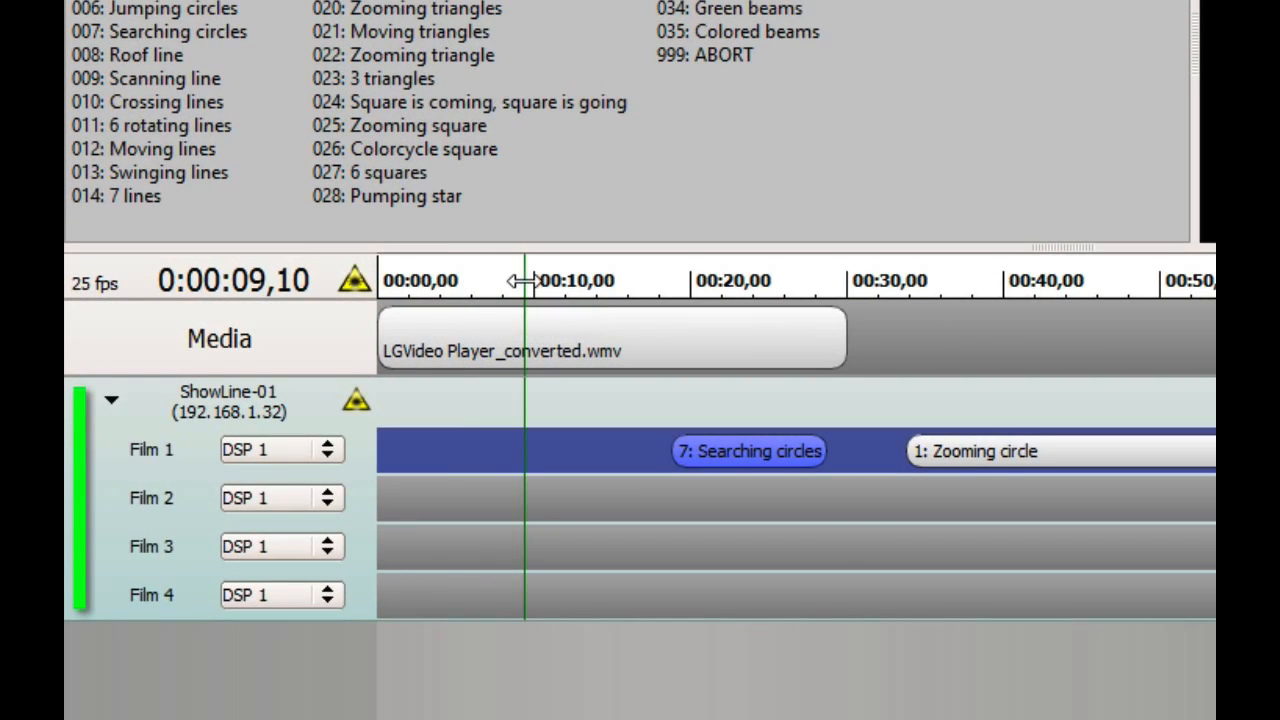
{"action": "key", "text": "space"}
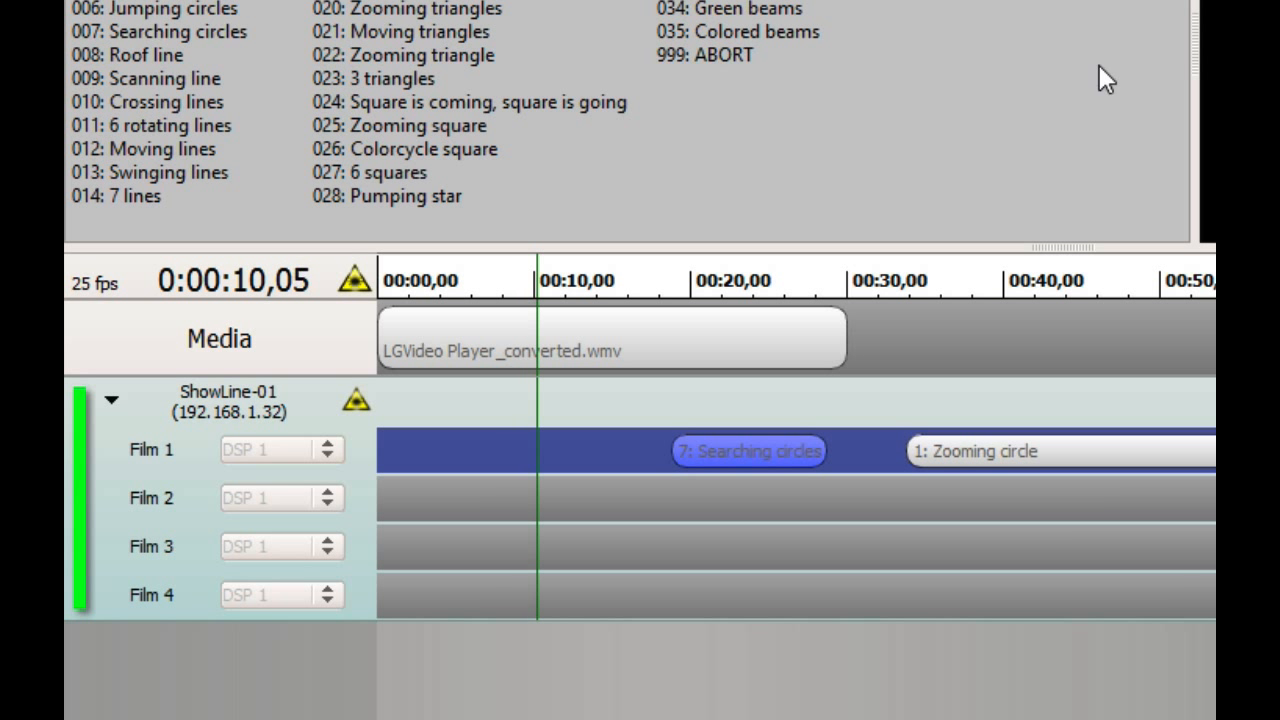
{"action": "left_click", "coordinate": [655, 286]}
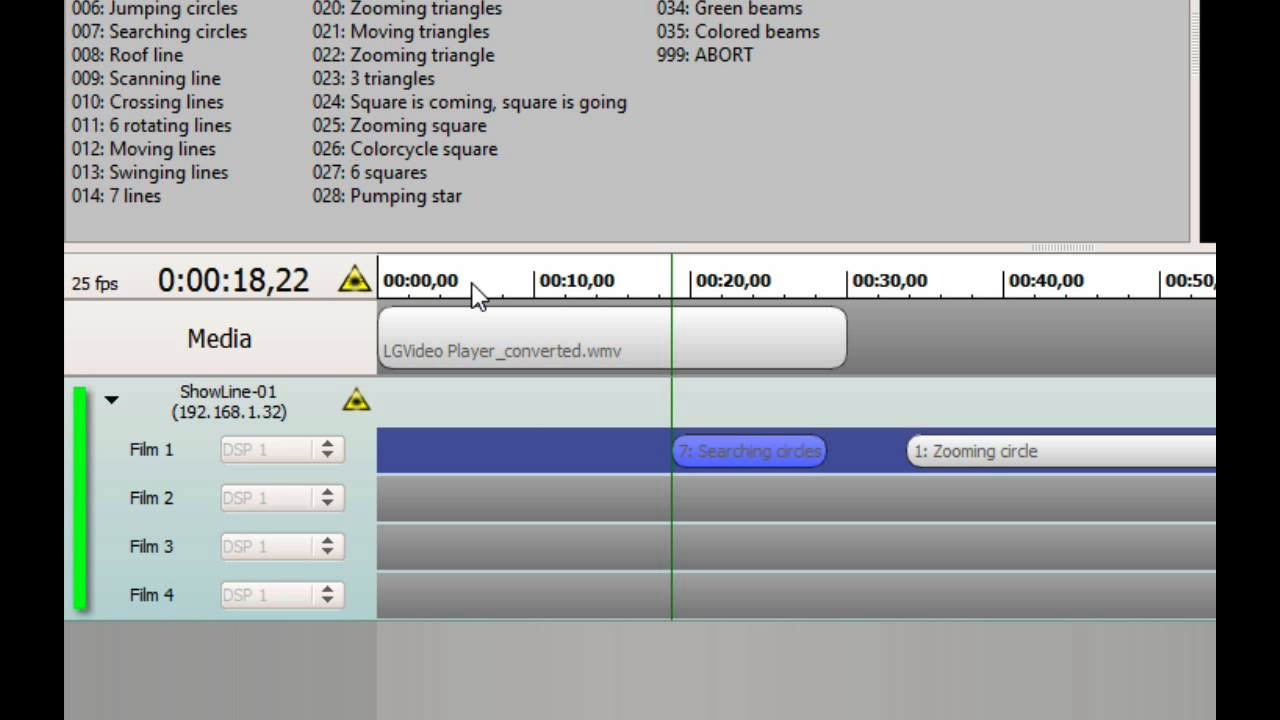
{"action": "left_click", "coordinate": [476, 290]}
{"action": "left_click", "coordinate": [645, 288]}
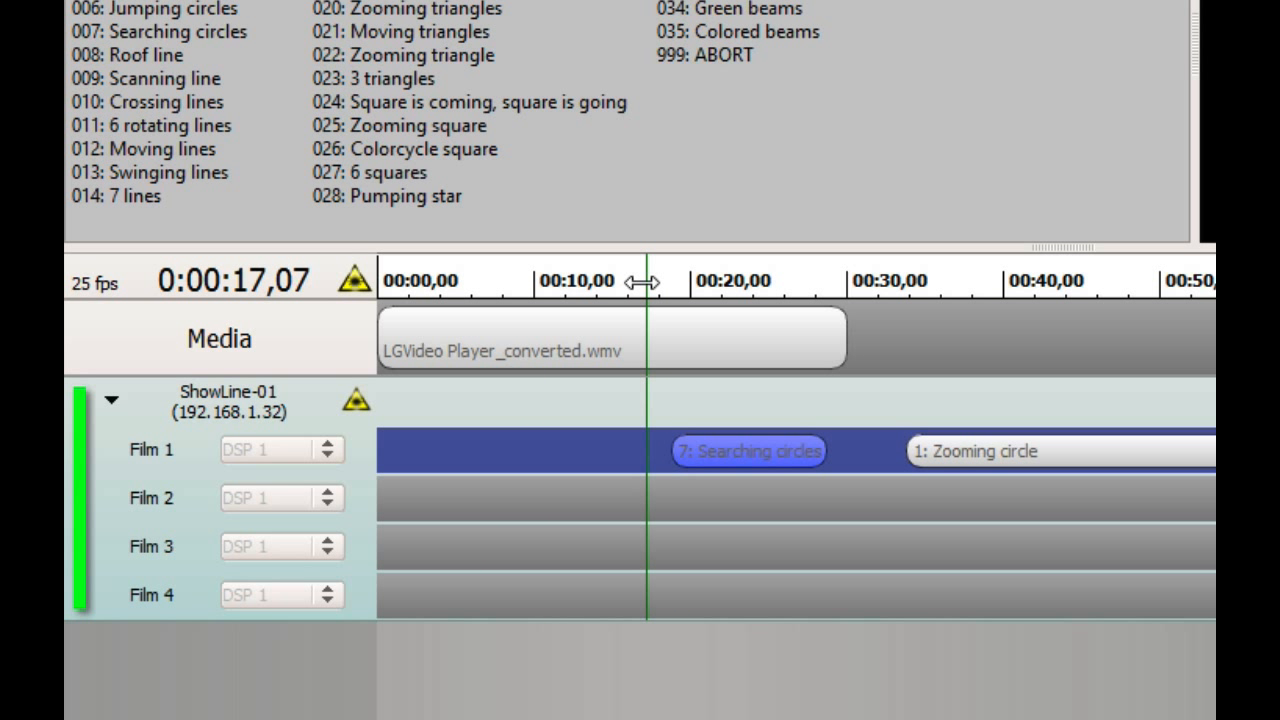
{"action": "left_click", "coordinate": [714, 286]}
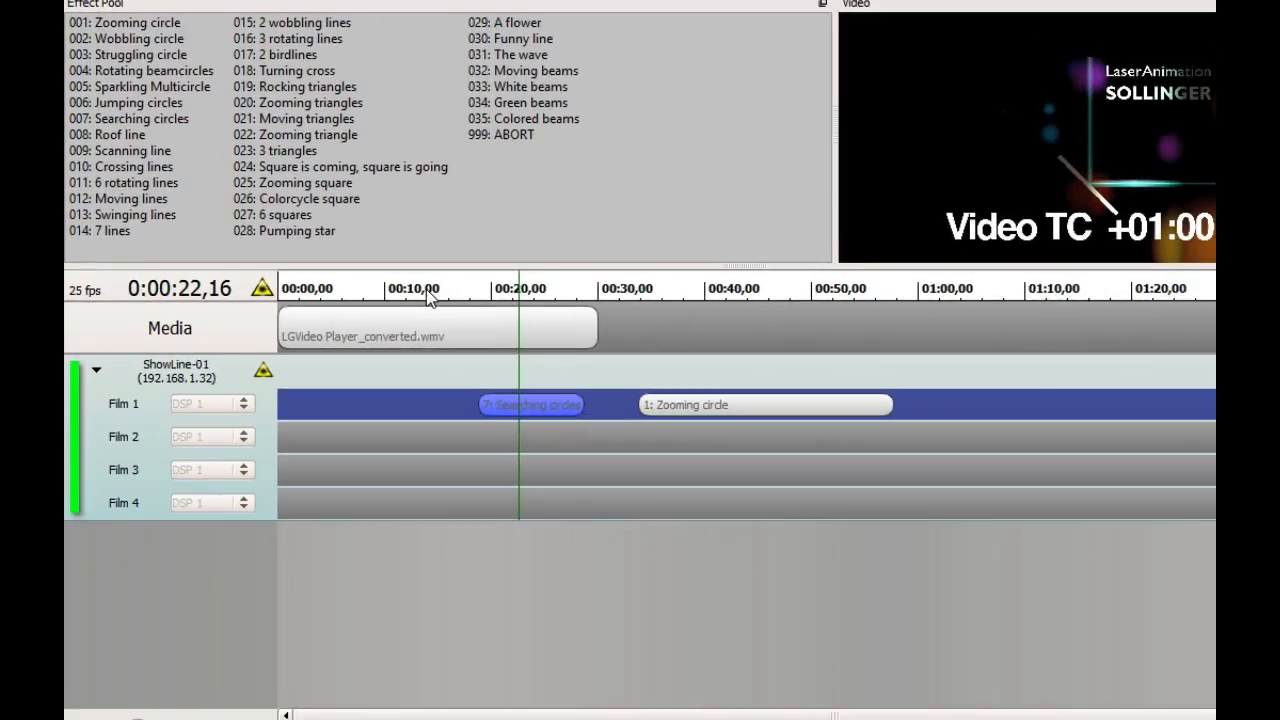
{"action": "left_click", "coordinate": [508, 283]}
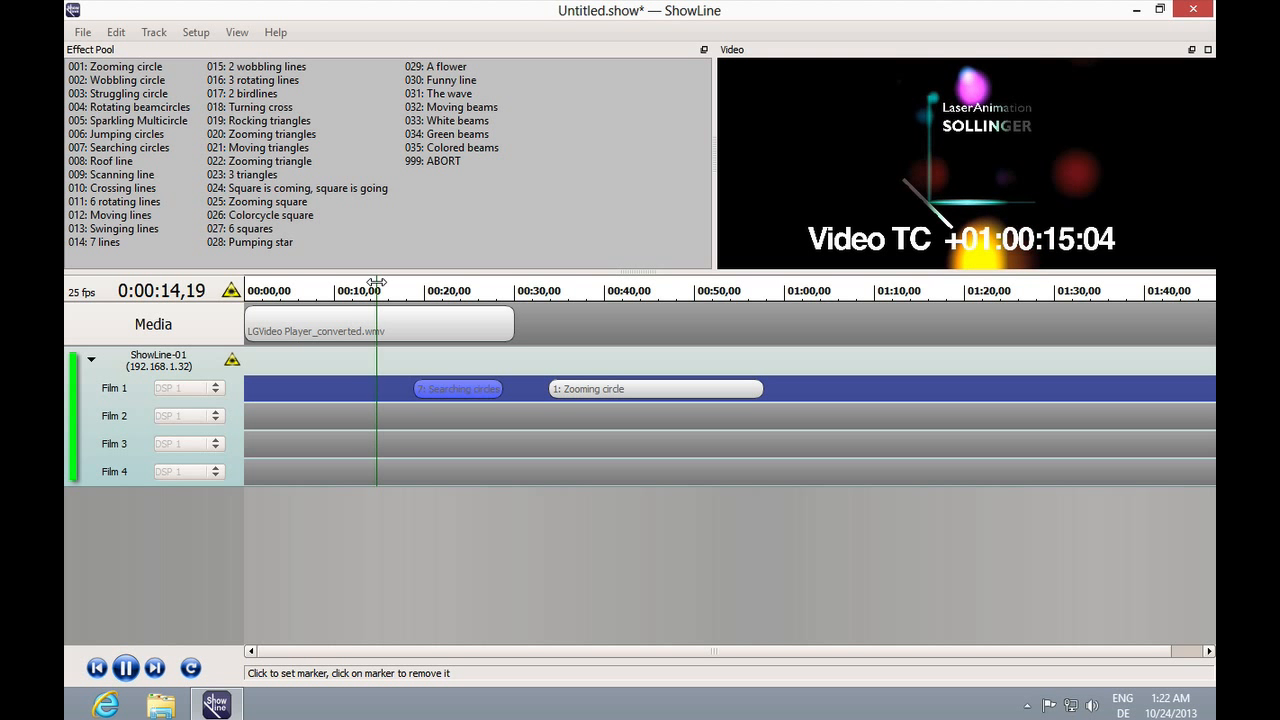
Set markers at about 00:15 and 00:18 during playback, pause, and jump back between the markers.
{"action": "key", "text": "m"}
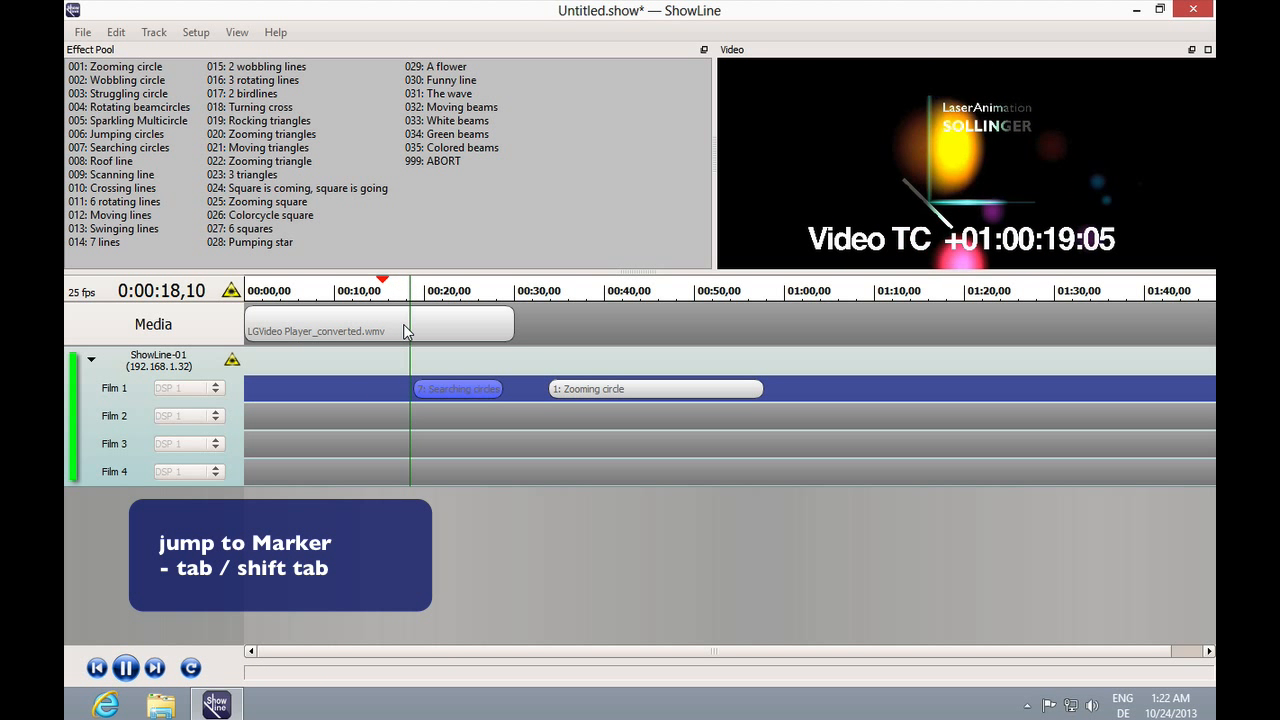
{"action": "key", "text": "m"}
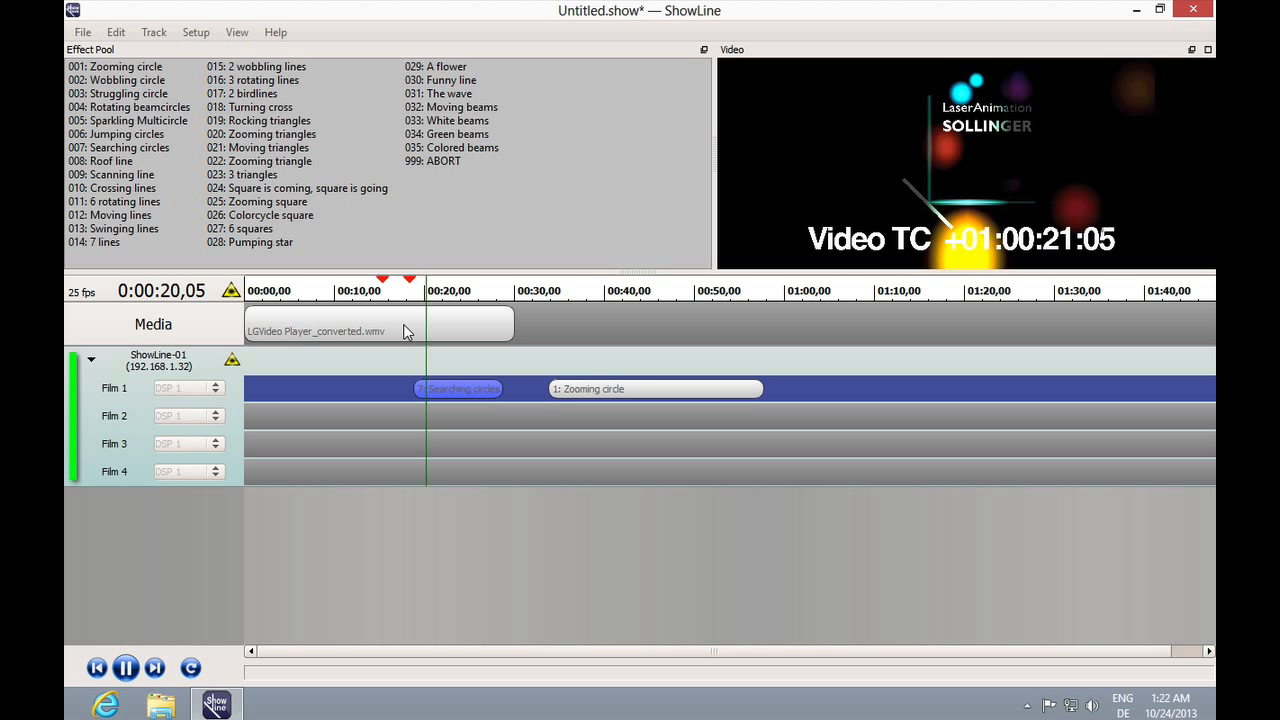
{"action": "key", "text": "ctrl+Left"}
{"action": "key", "text": "ctrl+Left"}
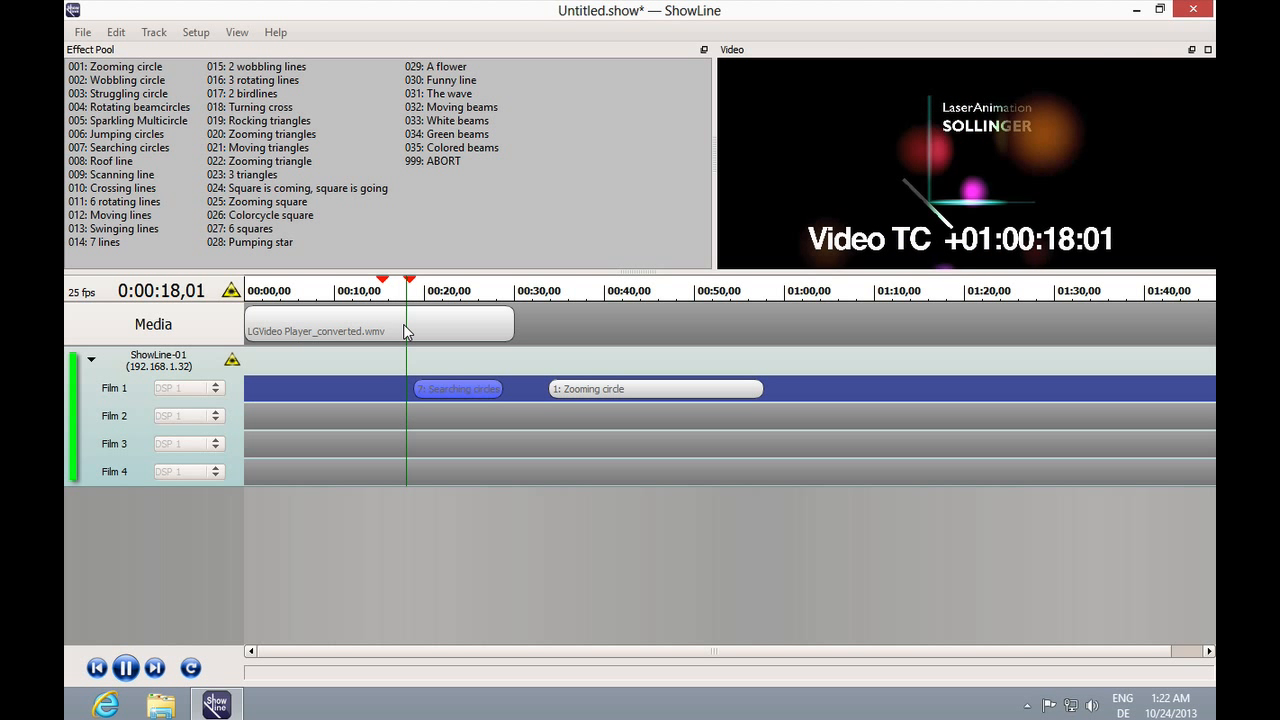
{"action": "key", "text": "space"}
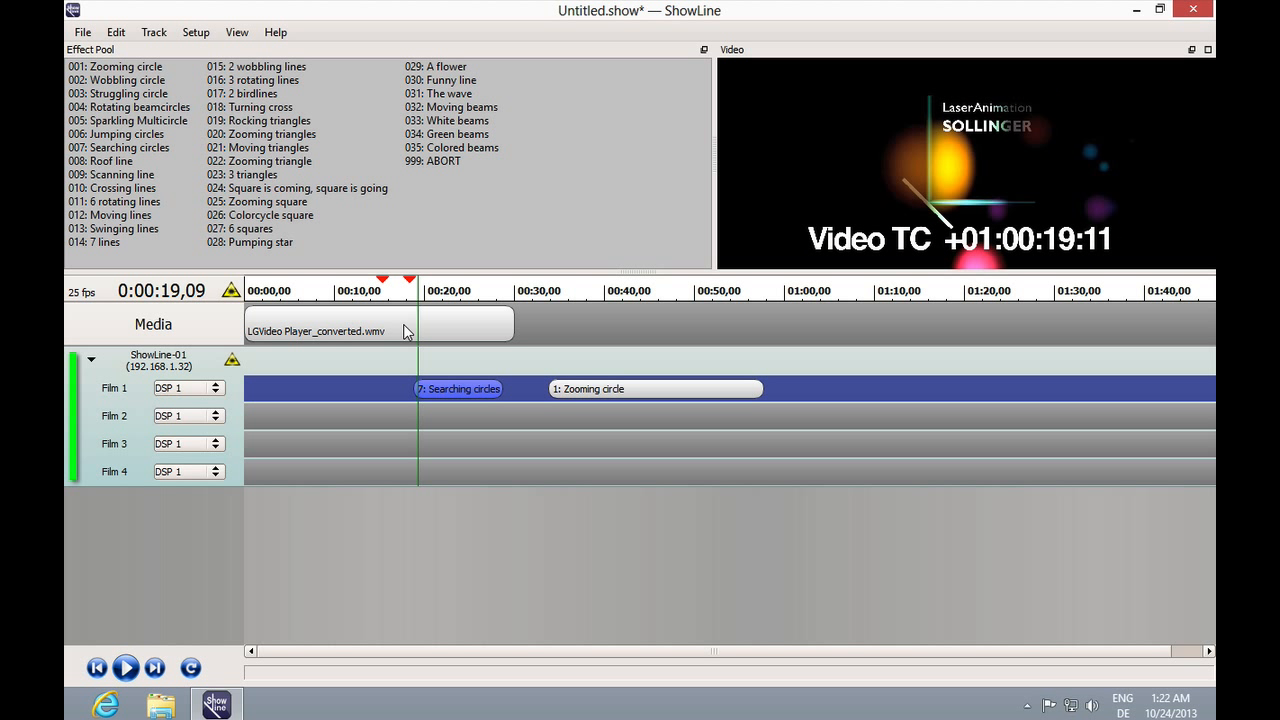
{"action": "key", "text": "ctrl+Left"}
{"action": "key", "text": "ctrl+Left"}
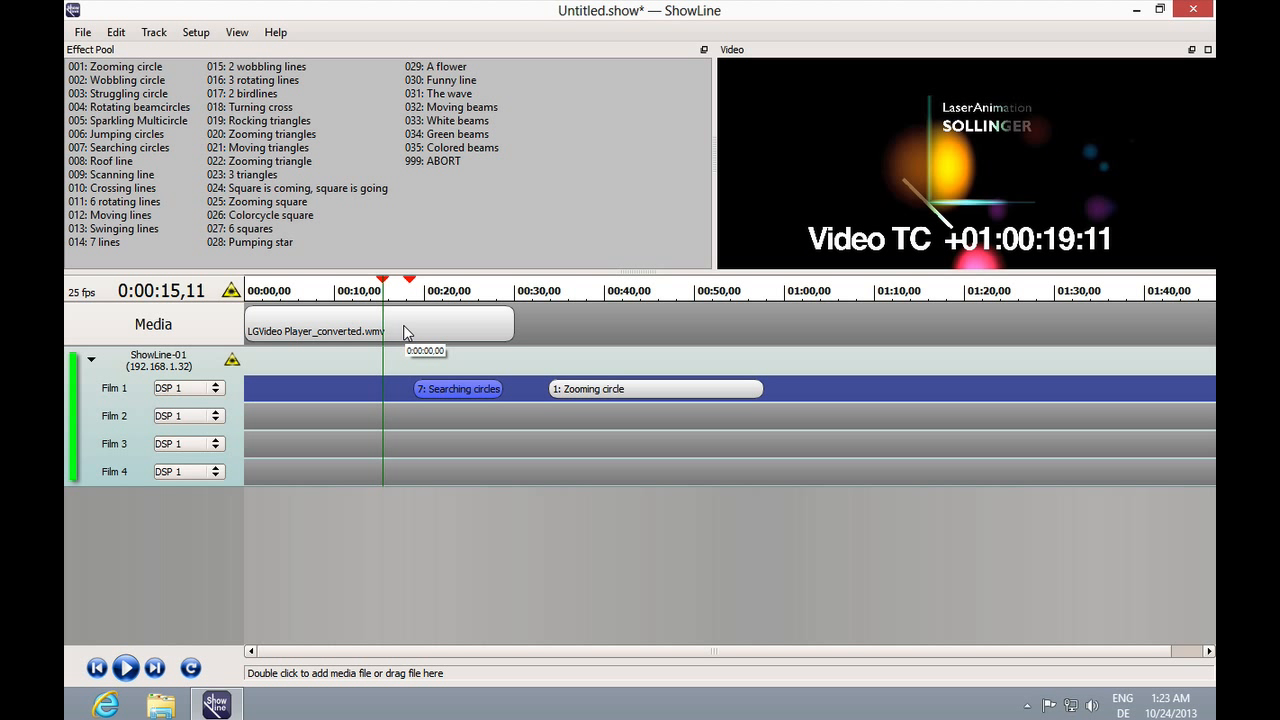
Set loop in and out points at about 00:08 and 00:12 and enable looping.
{"action": "left_click", "coordinate": [316, 290]}
{"action": "key", "text": "i"}
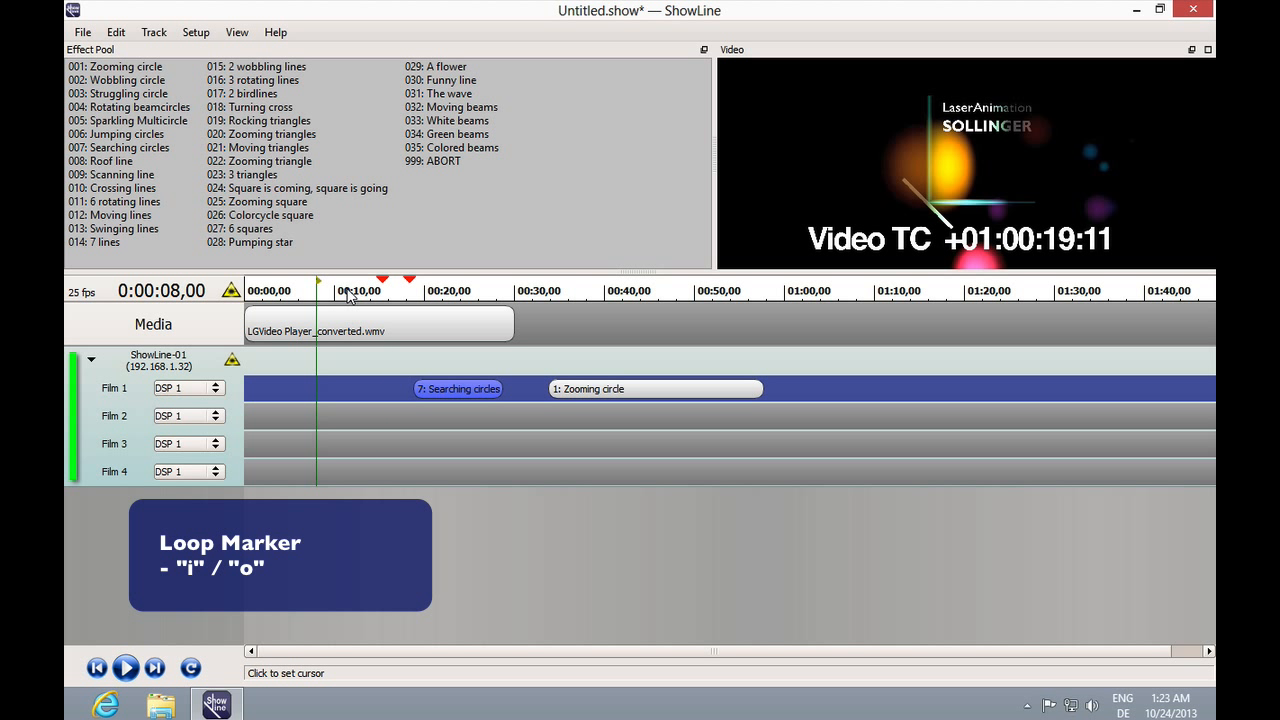
{"action": "left_click", "coordinate": [353, 290]}
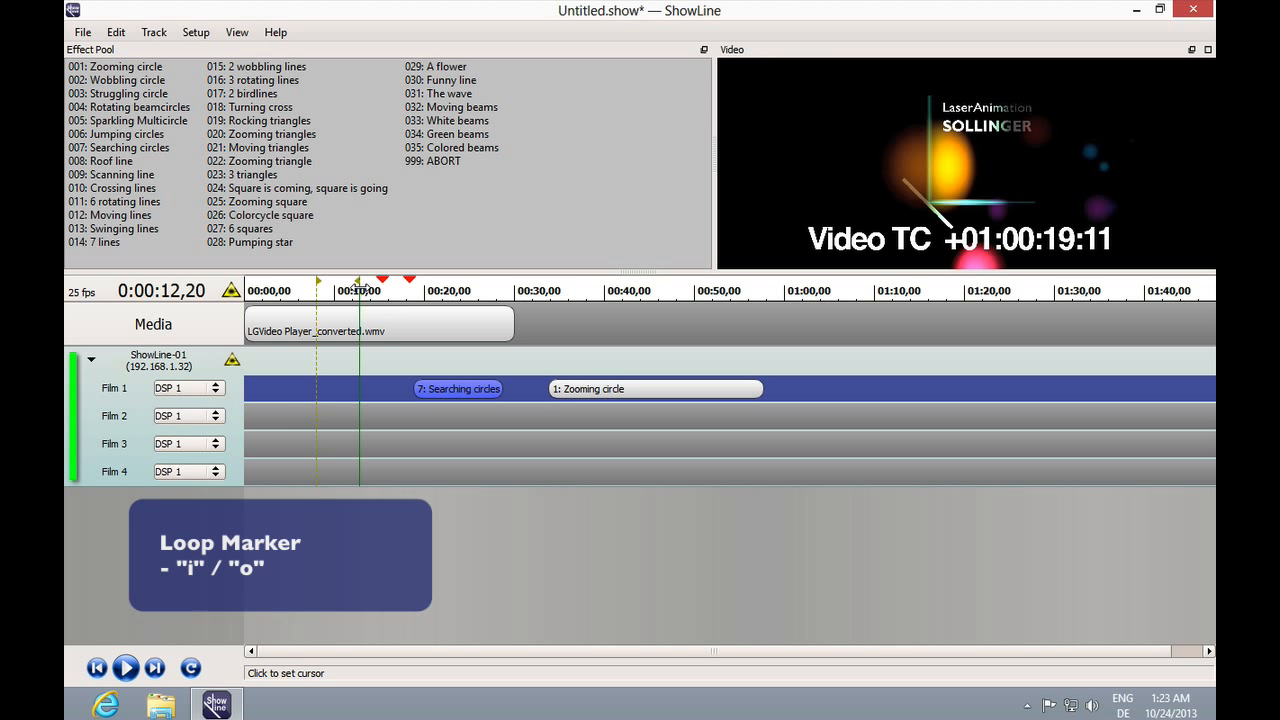
{"action": "key", "text": "o"}
{"action": "left_click", "coordinate": [348, 291]}
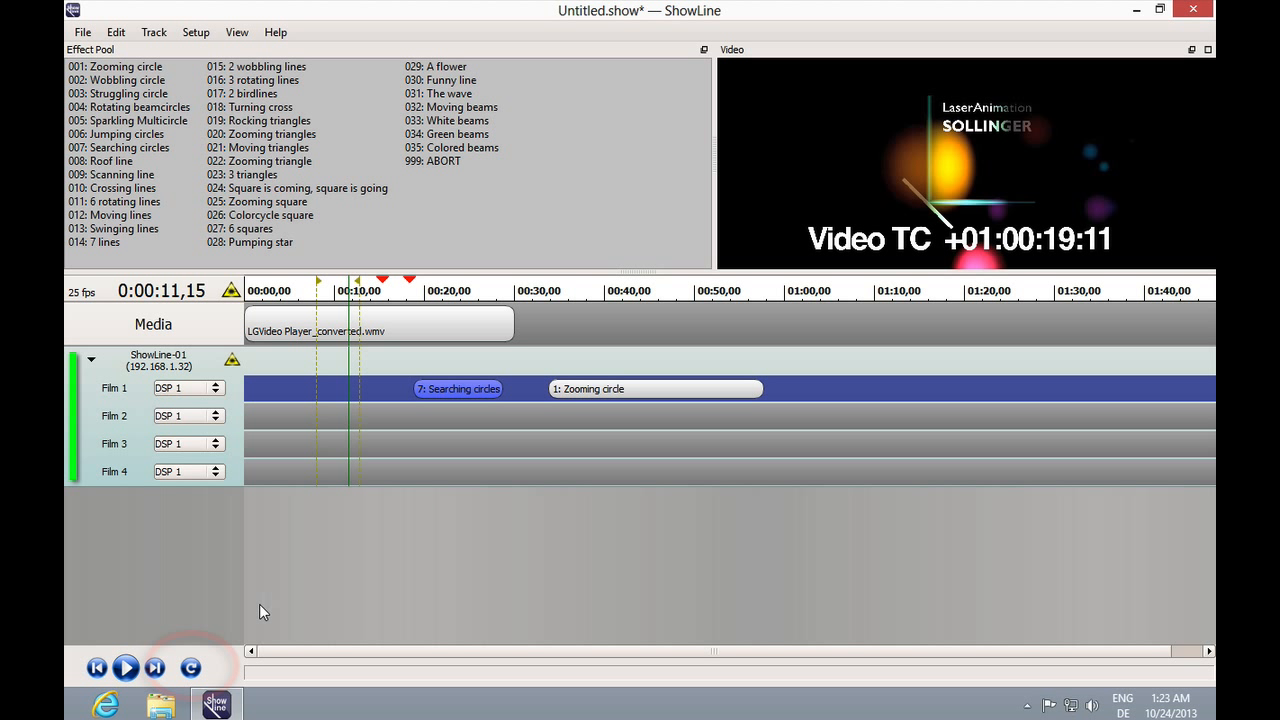
{"action": "left_click", "coordinate": [191, 668]}
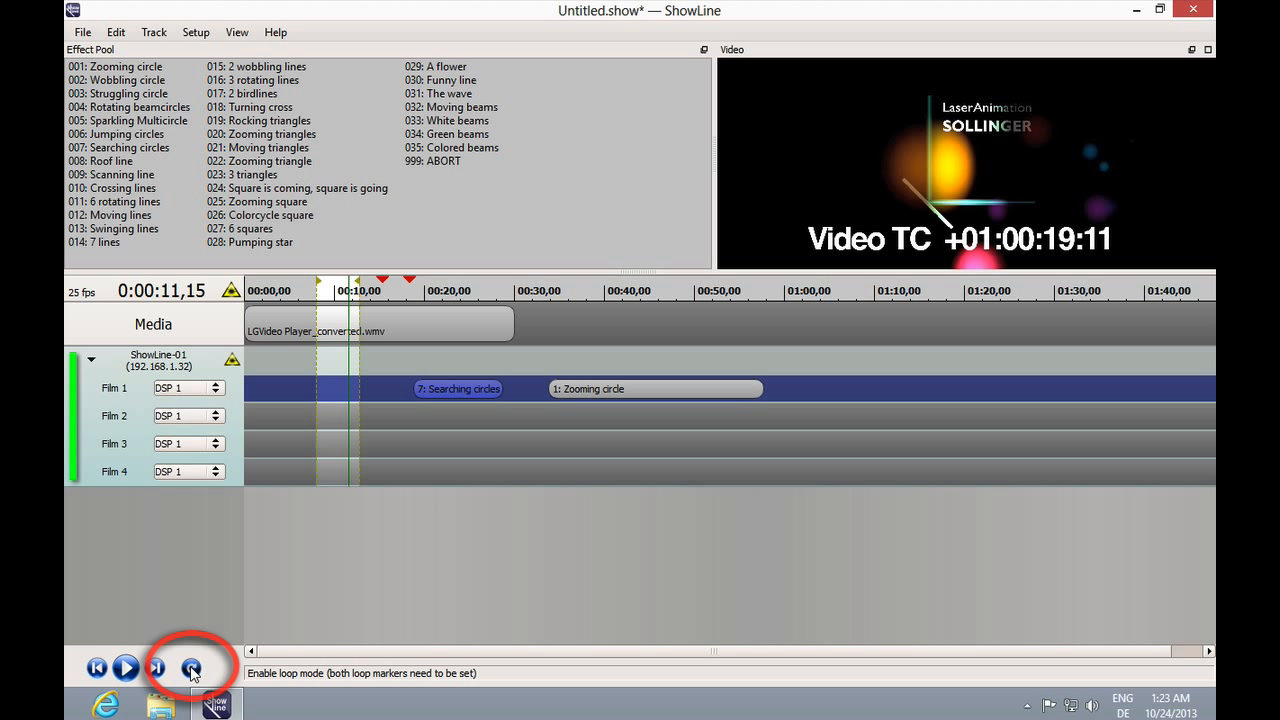
Play the looped section, then switch looping off and pause playback.
{"action": "left_click", "coordinate": [125, 668]}
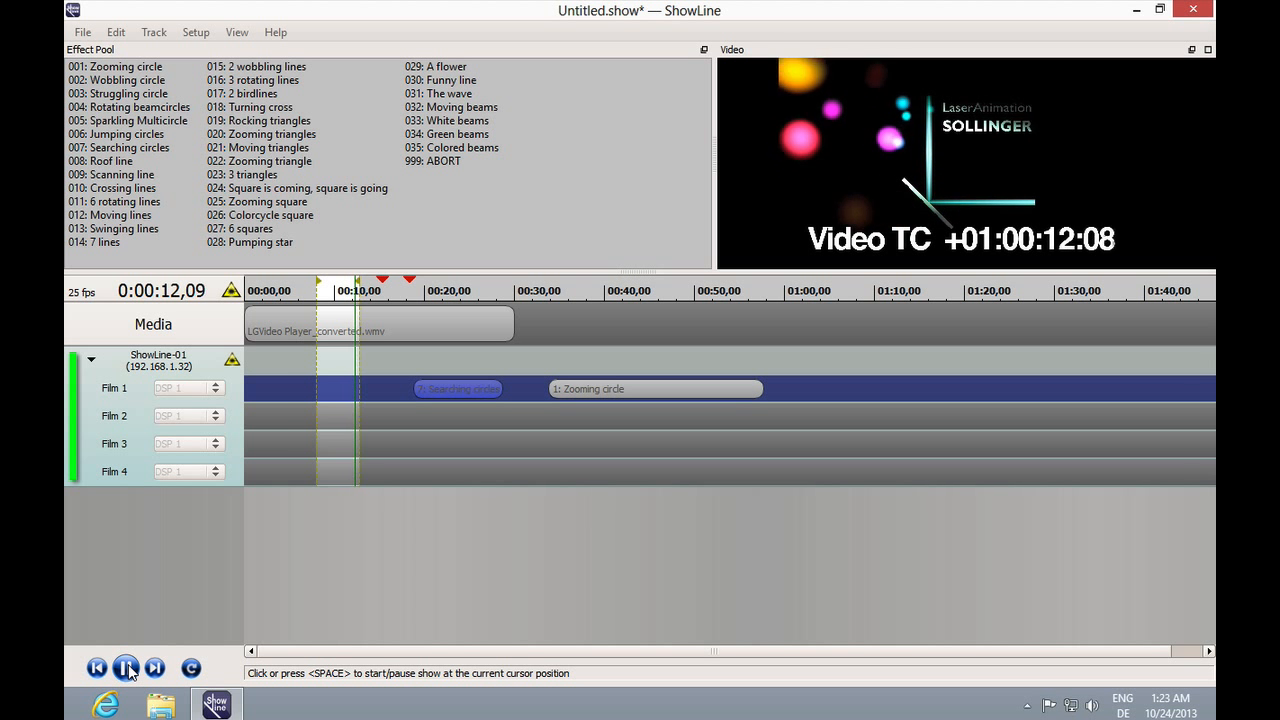
{"action": "left_click", "coordinate": [191, 668]}
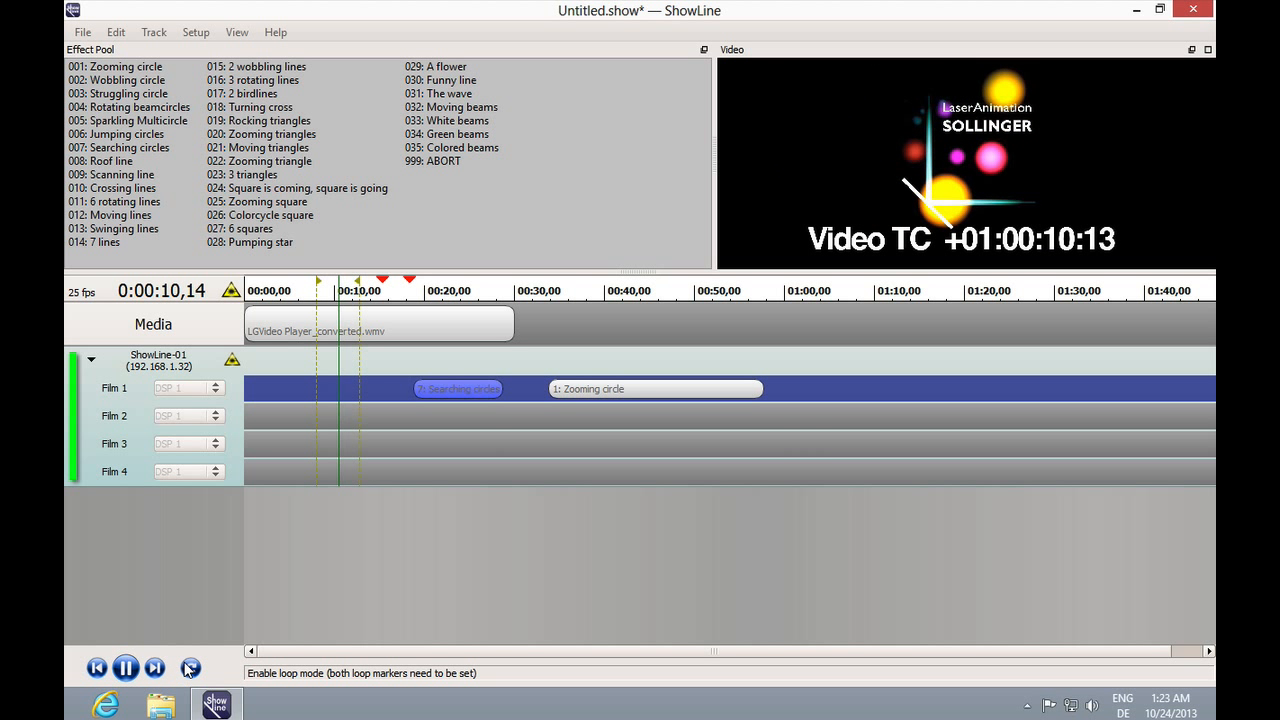
{"action": "left_click", "coordinate": [125, 668]}
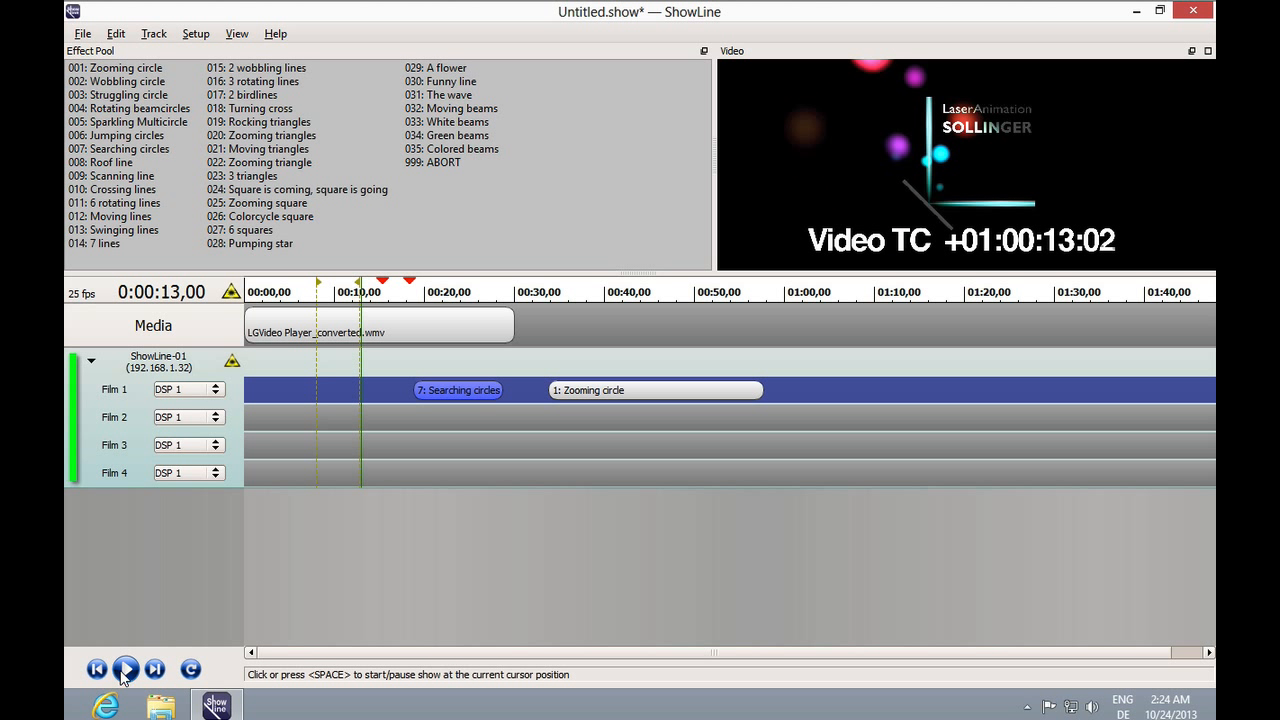
Collapse the ShowLine-01 track and add a new track for ShowLine-02 (192.168.1.44).
{"action": "left_click", "coordinate": [92, 364]}
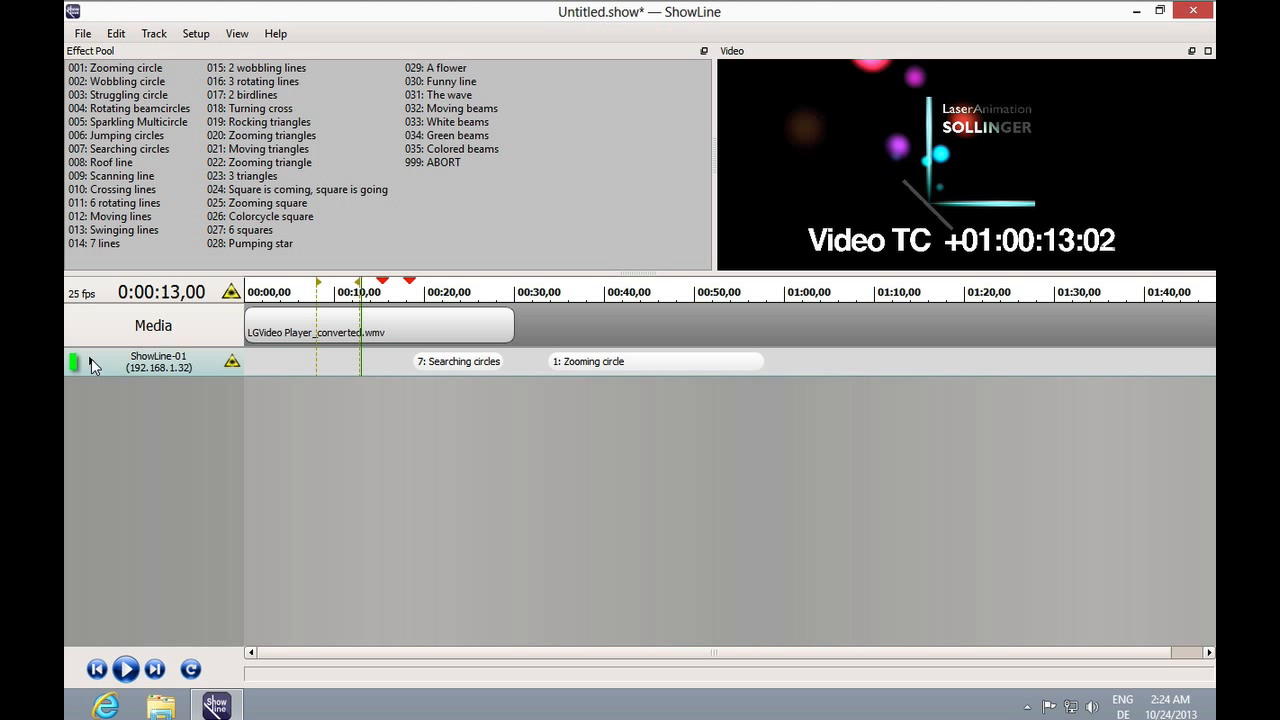
{"action": "left_click", "coordinate": [166, 35]}
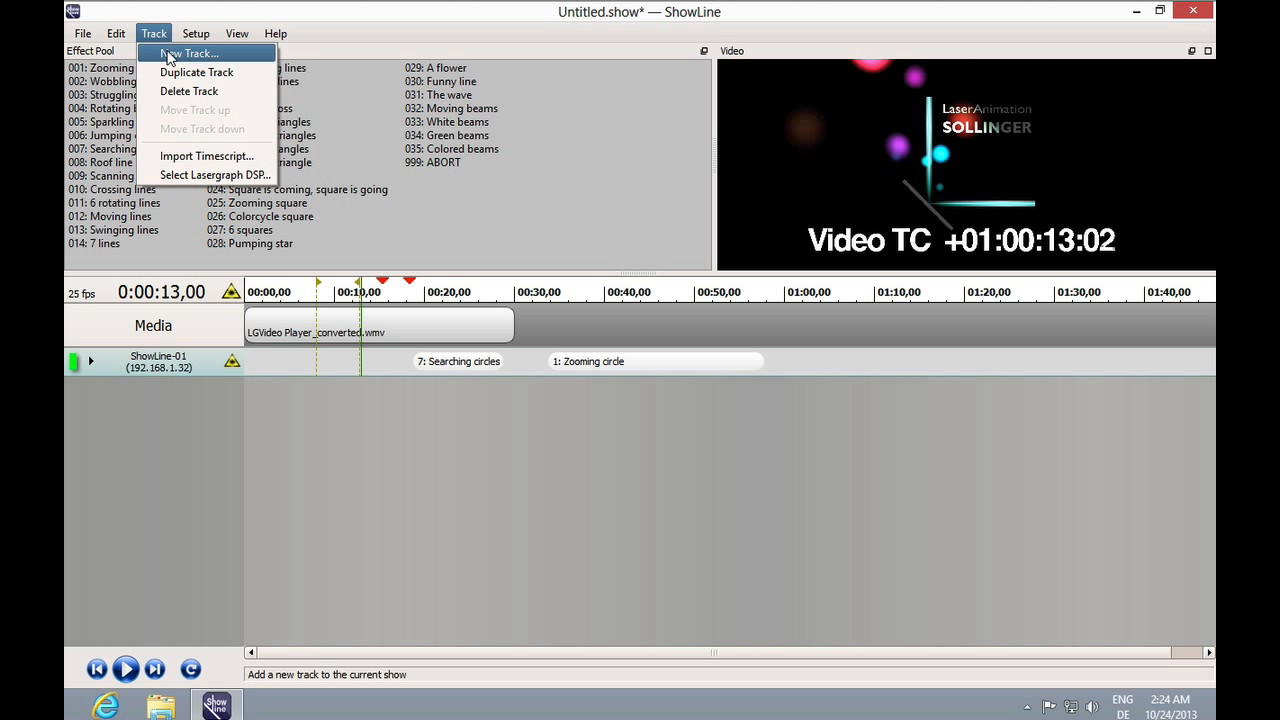
{"action": "left_click", "coordinate": [168, 55]}
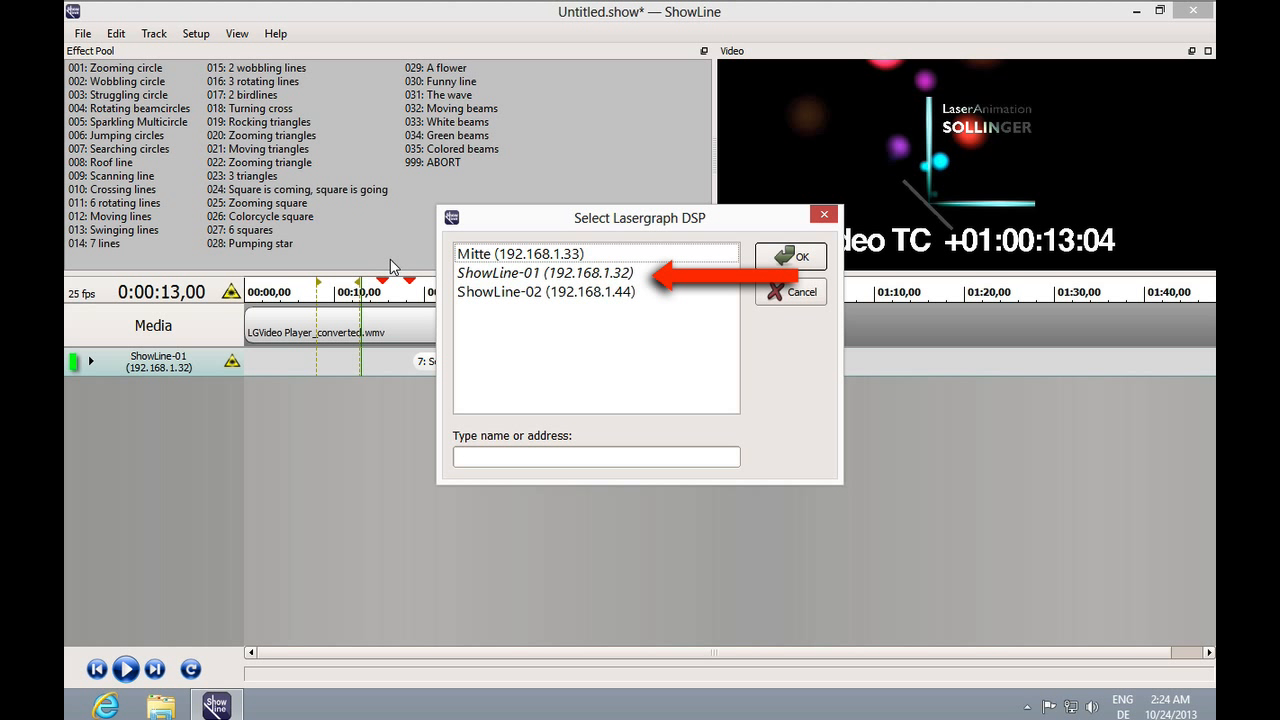
{"action": "double_click", "coordinate": [507, 293]}
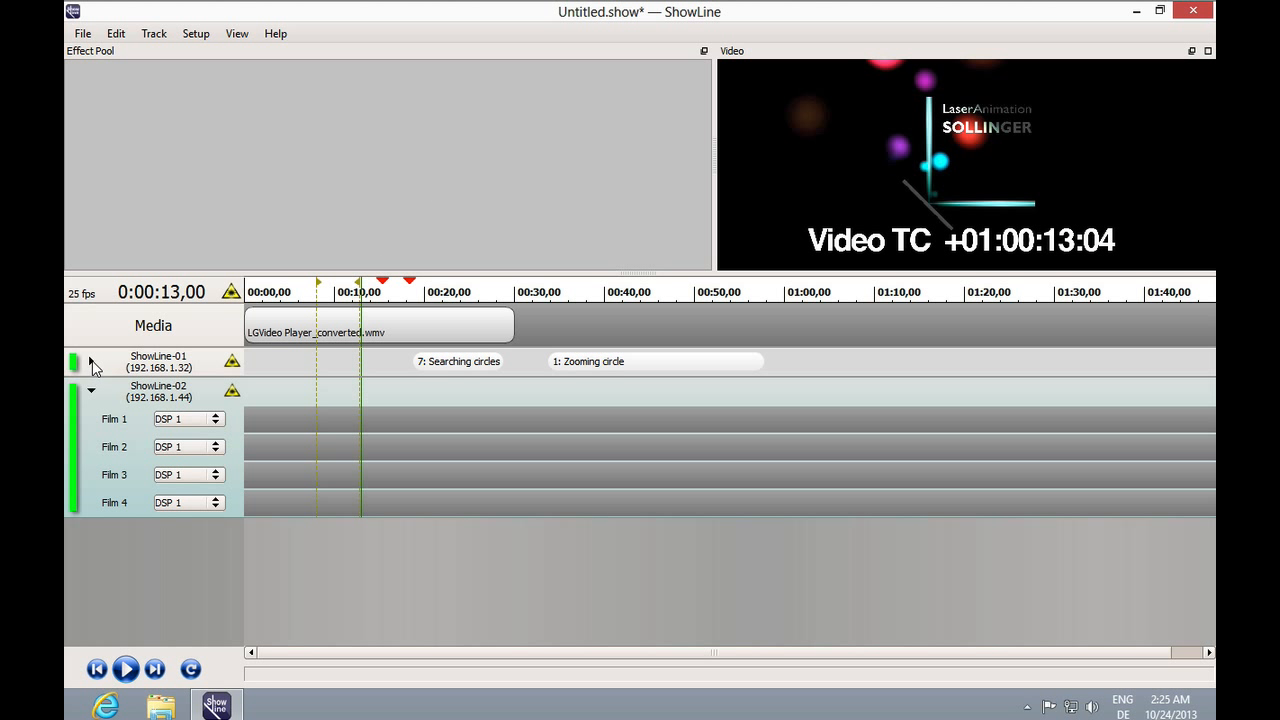
Collapse the ShowLine-02 track and restore the window from maximized size.
{"action": "left_click", "coordinate": [90, 391]}
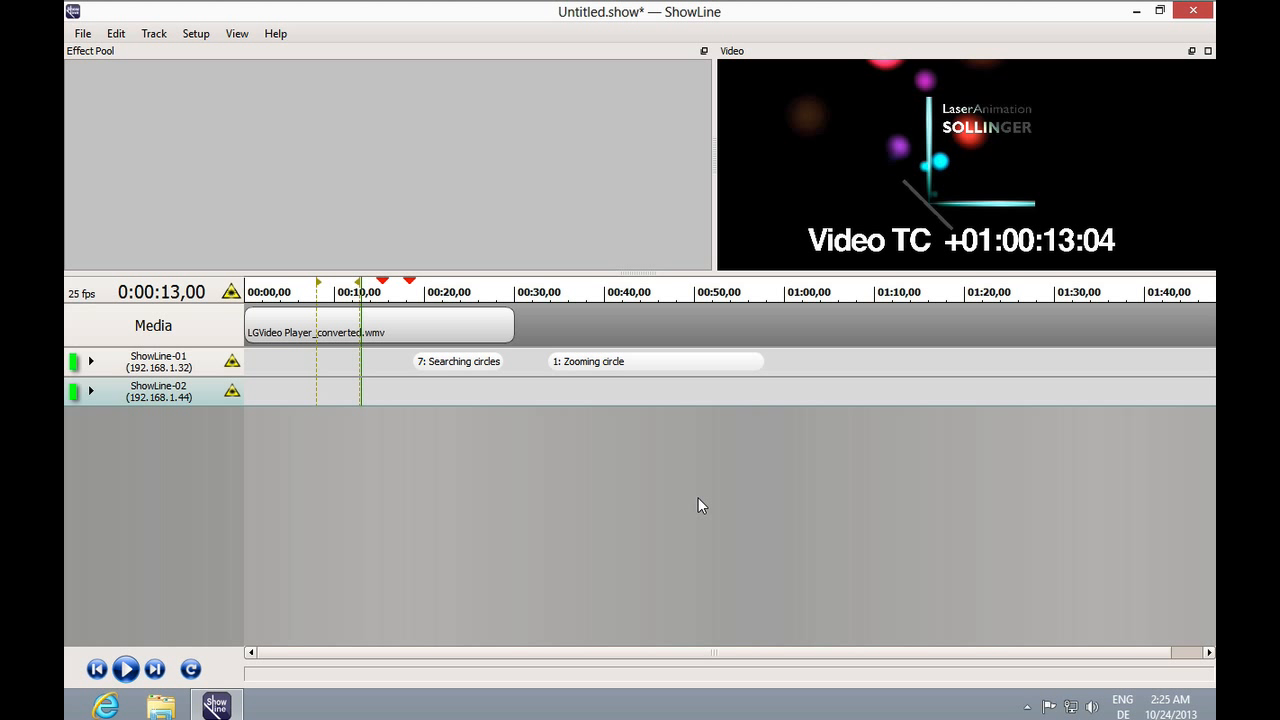
{"action": "left_click", "coordinate": [1158, 12]}
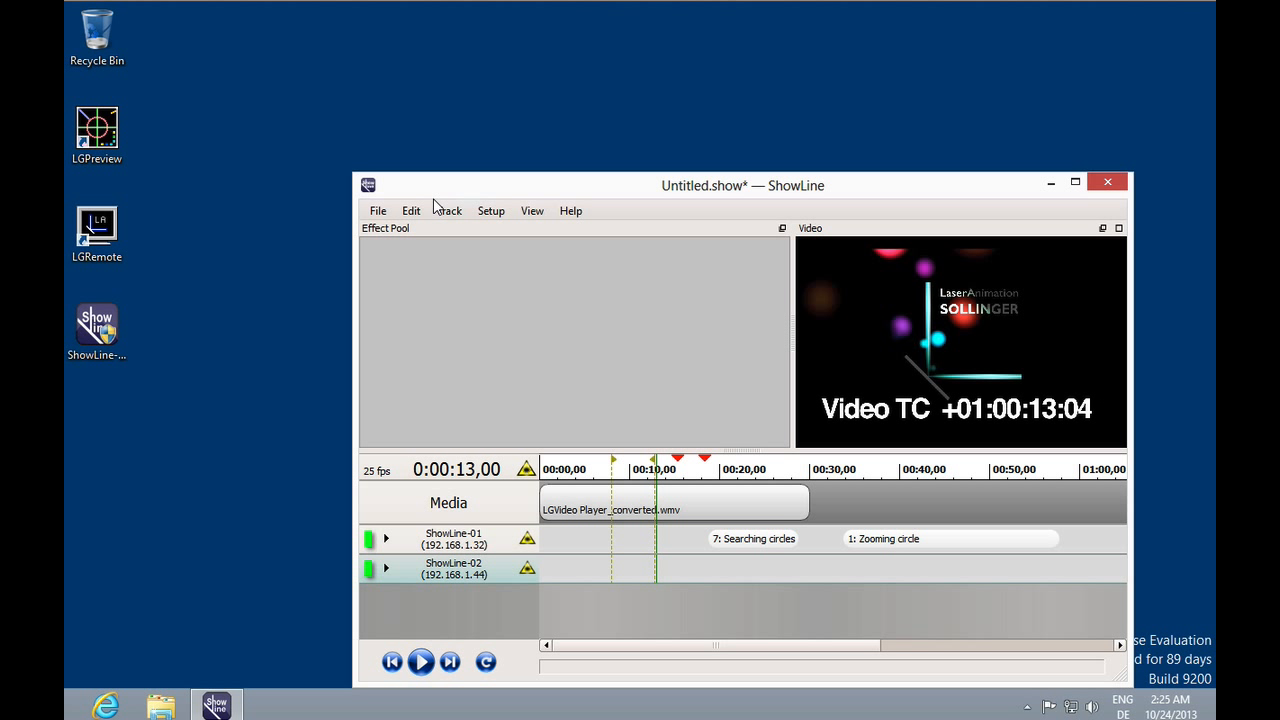
Open LGRemote and connect to ShowLine-01, then reconnect it to ShowLine-02 (192.168.1.44).
{"action": "double_click", "coordinate": [100, 228]}
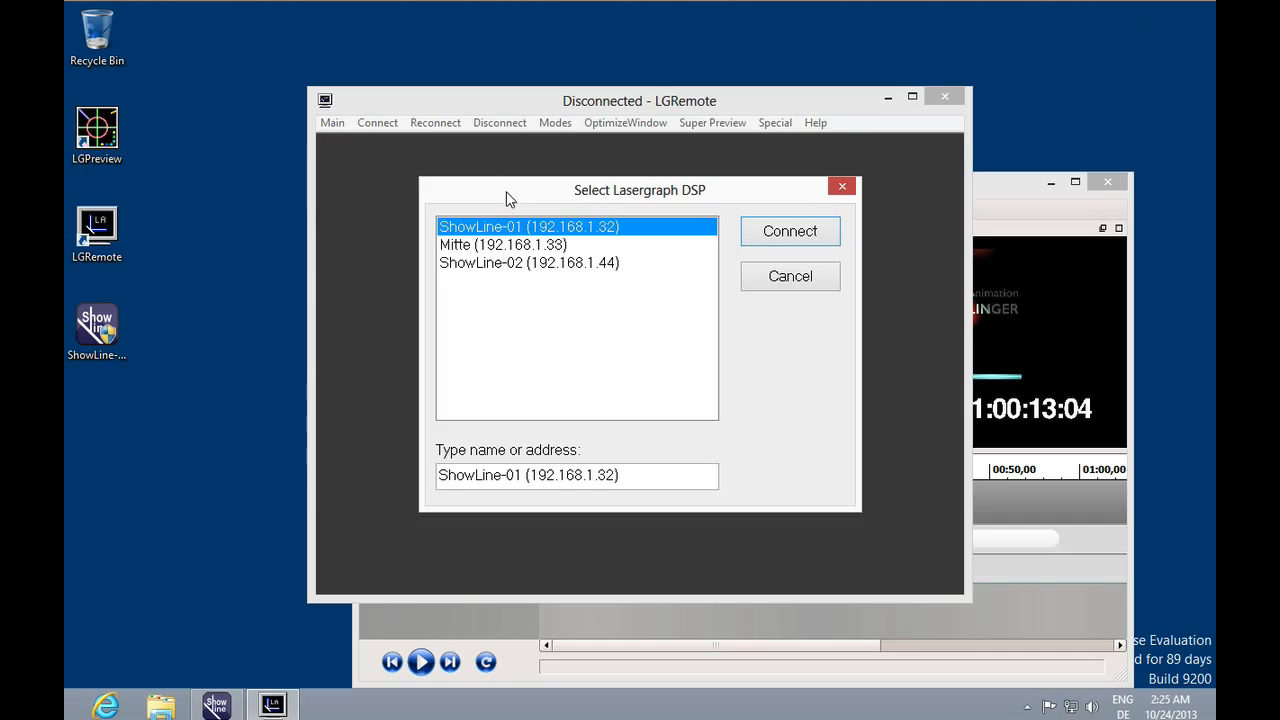
{"action": "double_click", "coordinate": [520, 228]}
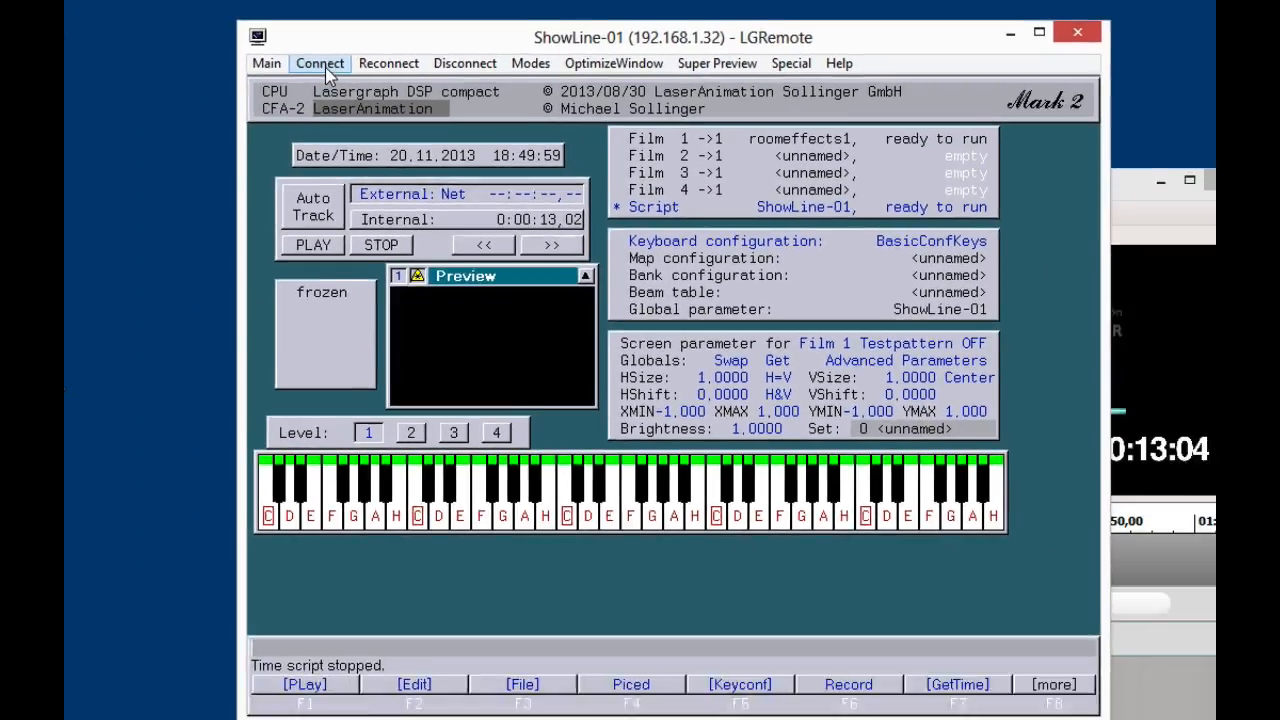
{"action": "left_click", "coordinate": [322, 68]}
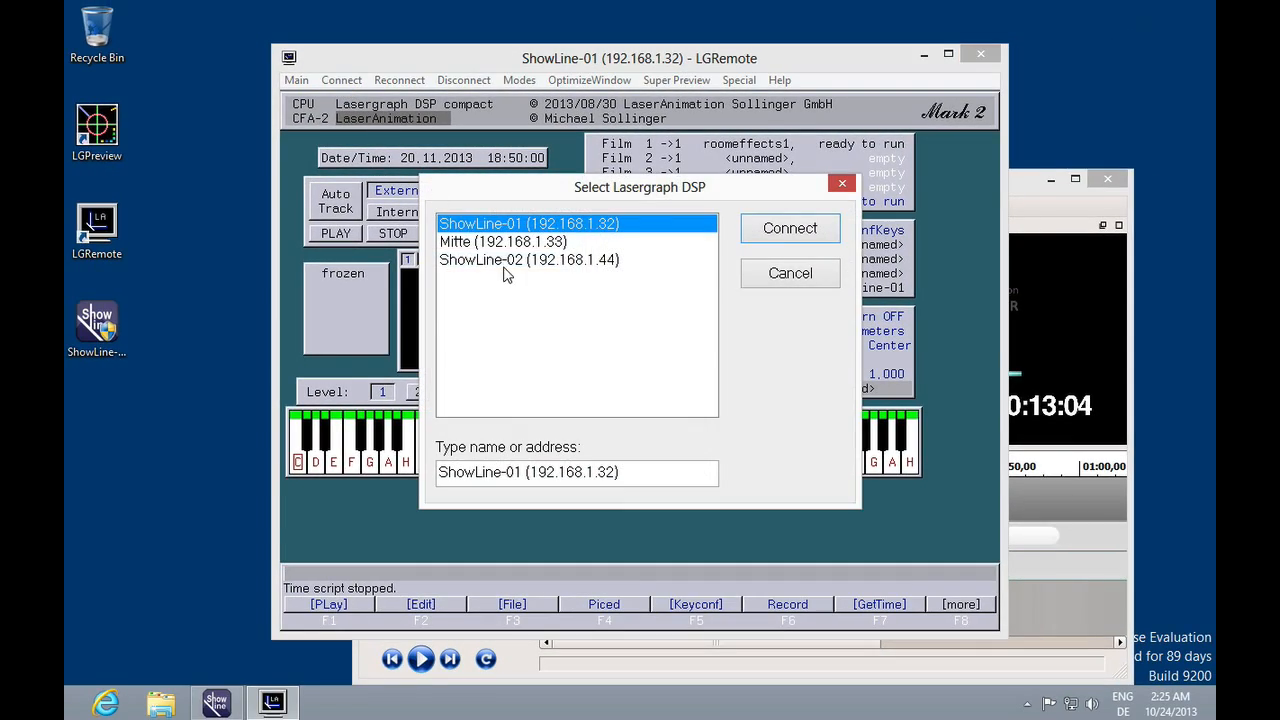
{"action": "double_click", "coordinate": [503, 262]}
Set ShowLine-02's external timecode source to Net and select its Script slot.
{"action": "left_click", "coordinate": [461, 191]}
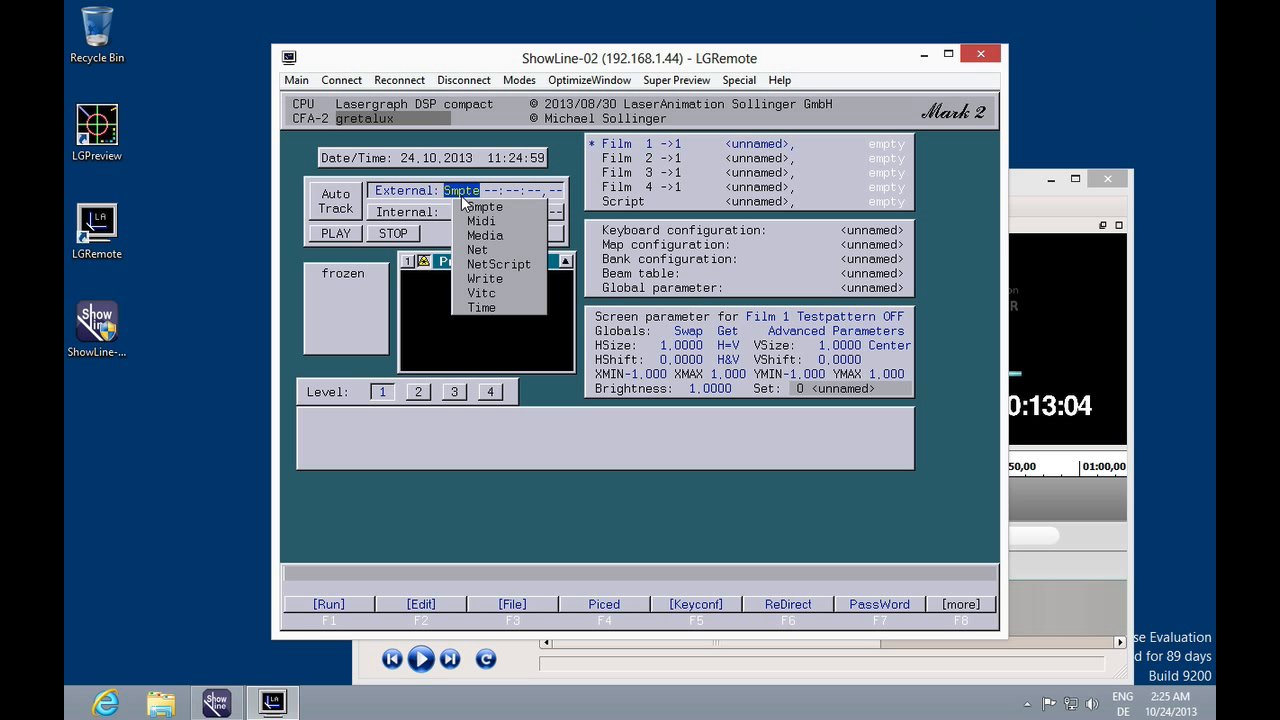
{"action": "left_click", "coordinate": [476, 250]}
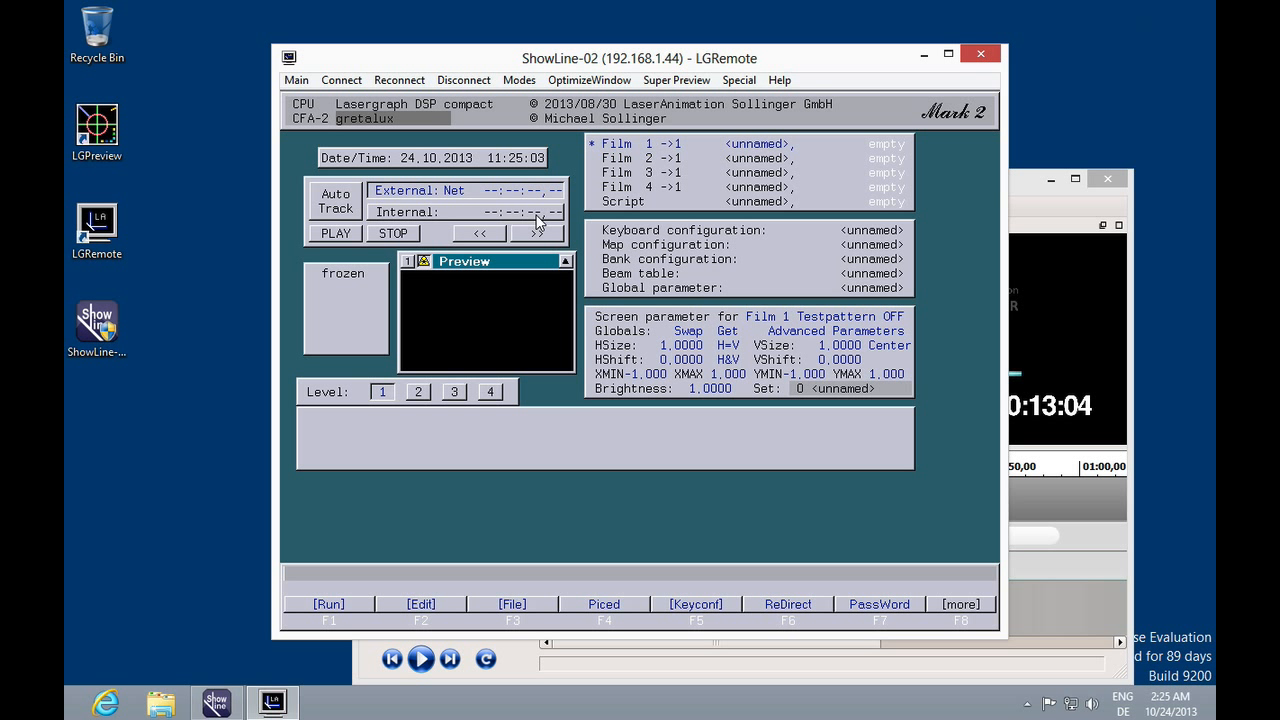
{"action": "left_click", "coordinate": [596, 202]}
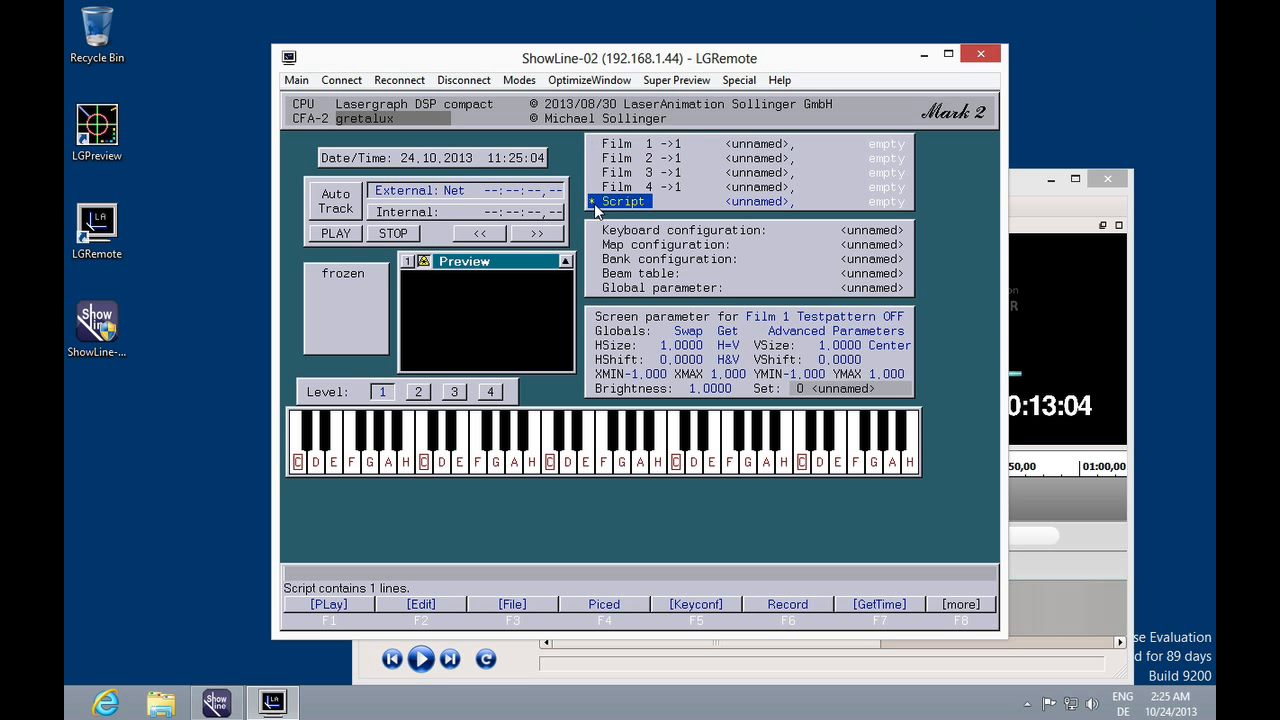
Start show playback and arrange the LGRemote and ShowLine windows side by side.
{"action": "left_click", "coordinate": [1020, 184]}
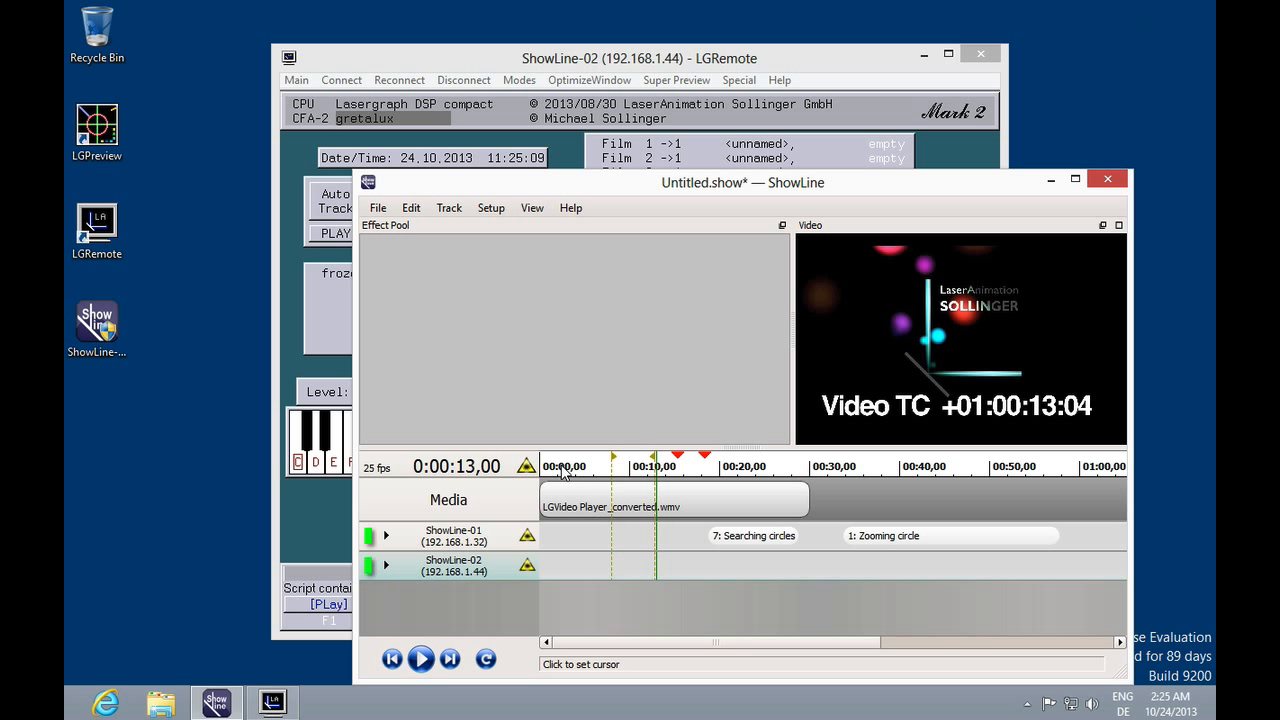
{"action": "left_click", "coordinate": [421, 660]}
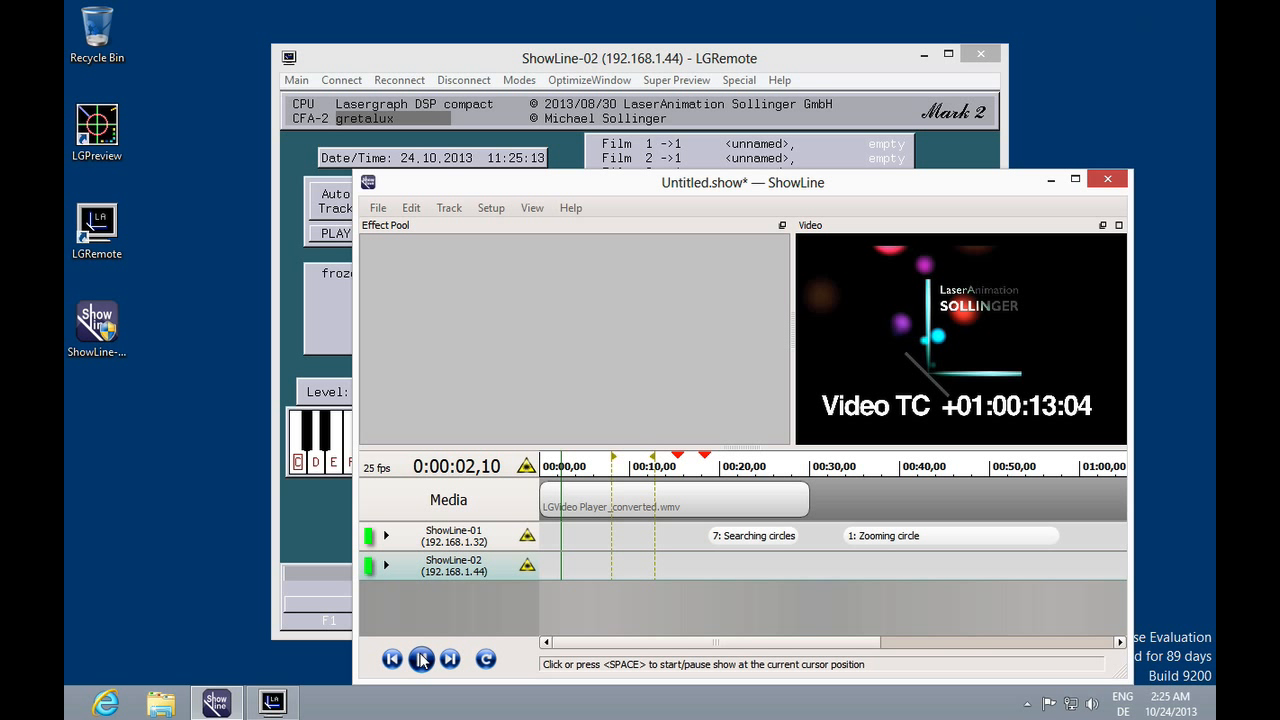
{"action": "left_click_drag", "start_coordinate": [505, 62], "coordinate": [299, 18]}
{"action": "left_click_drag", "start_coordinate": [973, 186], "coordinate": [1056, 186]}
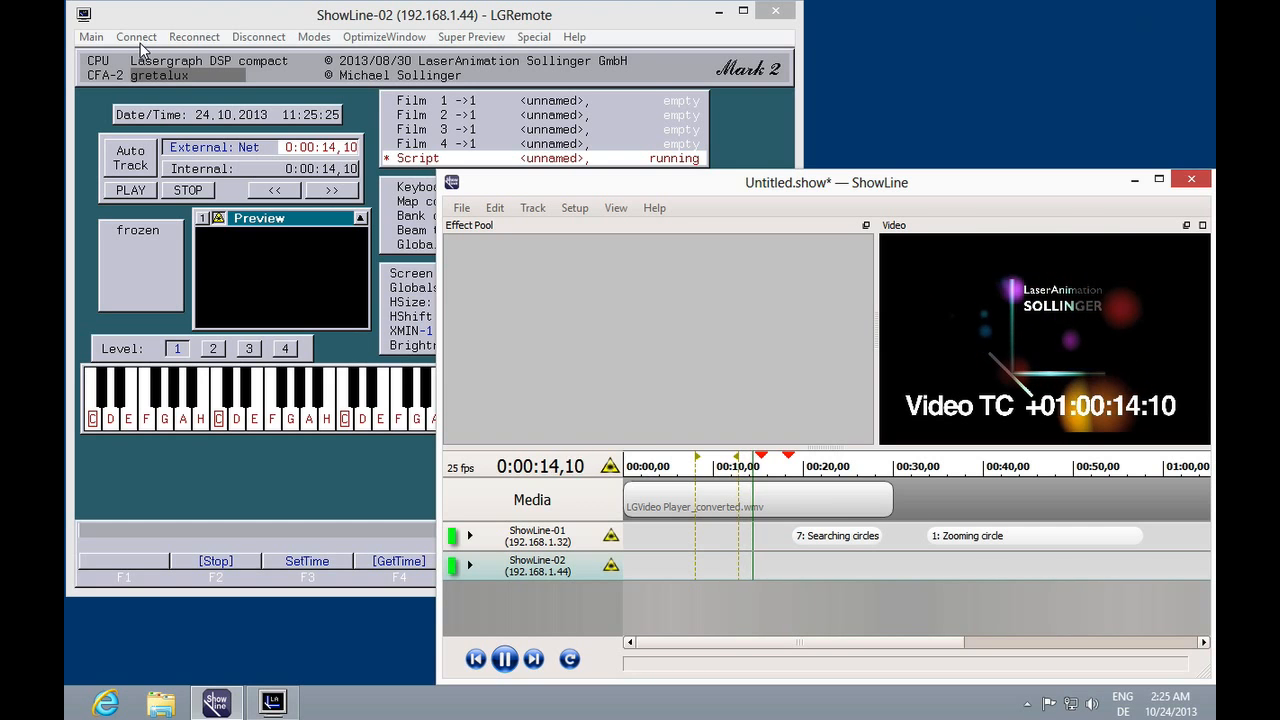
Reconnect LGRemote to ShowLine-01 (192.168.1.32).
{"action": "left_click", "coordinate": [150, 78]}
{"action": "double_click", "coordinate": [263, 198]}
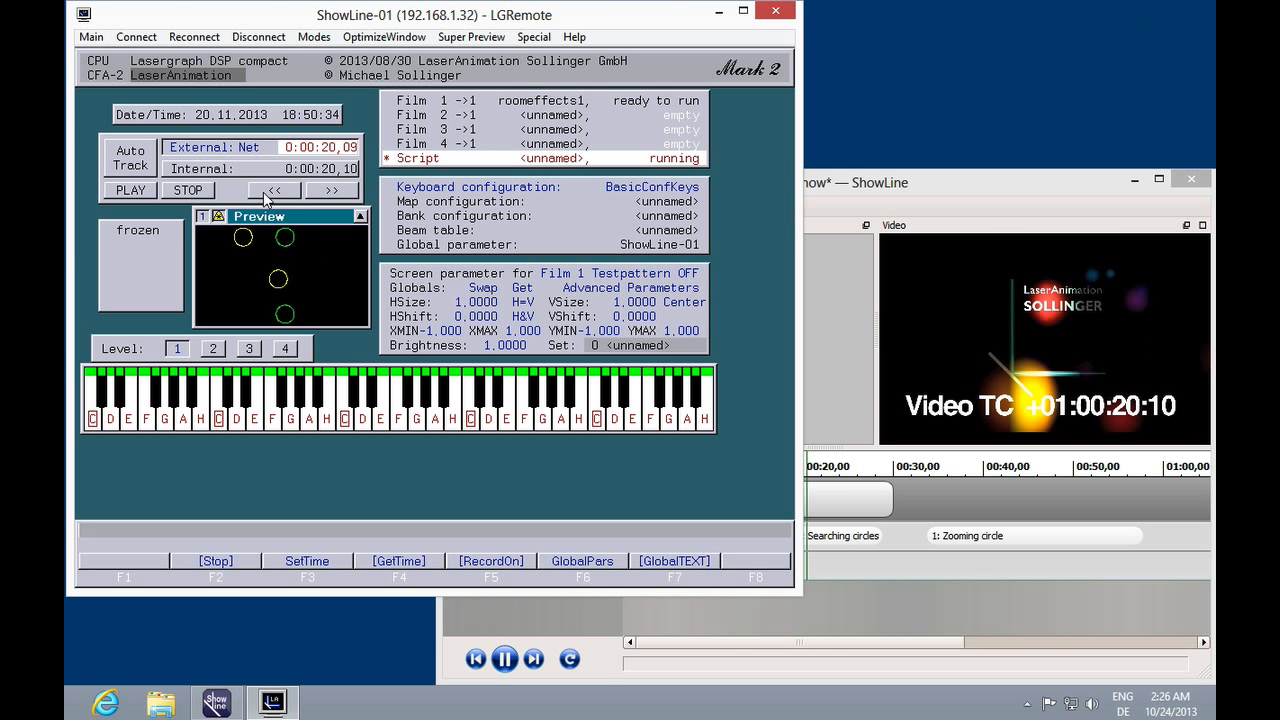
Reposition the playback cursor along the timeline while playing, then stop playback.
{"action": "left_click", "coordinate": [830, 176]}
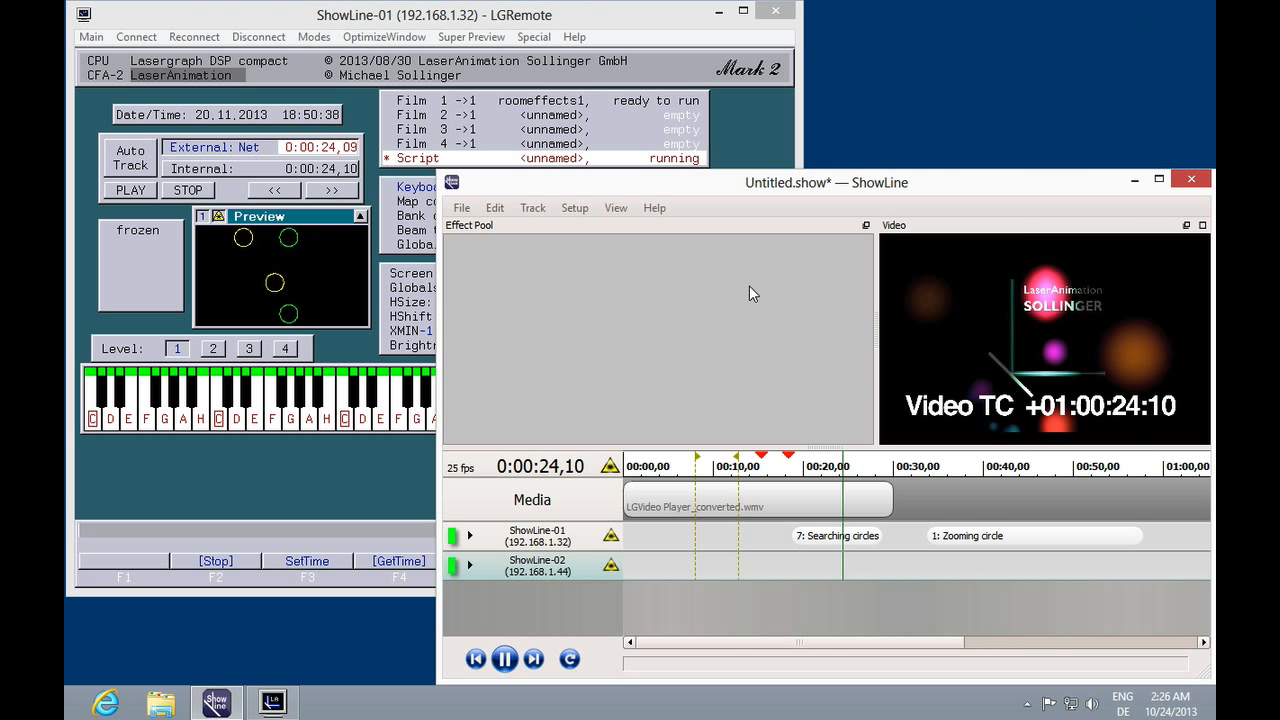
{"action": "left_click", "coordinate": [961, 471]}
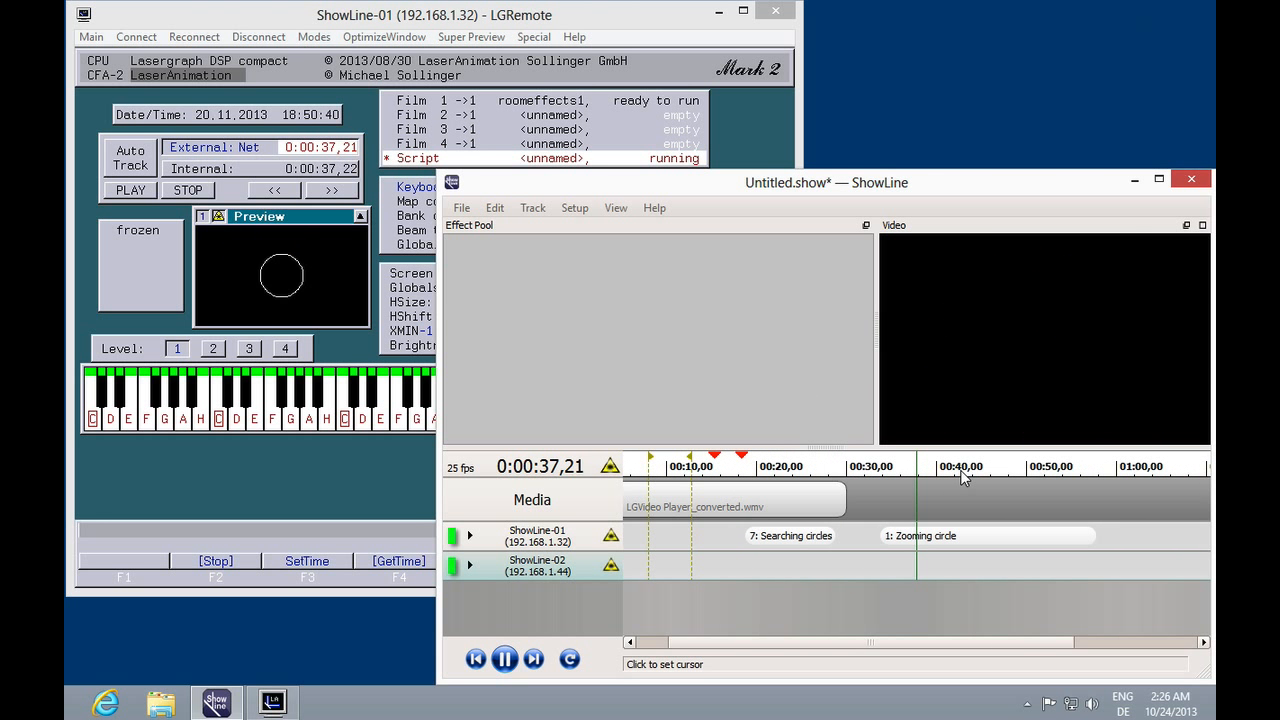
{"action": "left_click", "coordinate": [744, 460]}
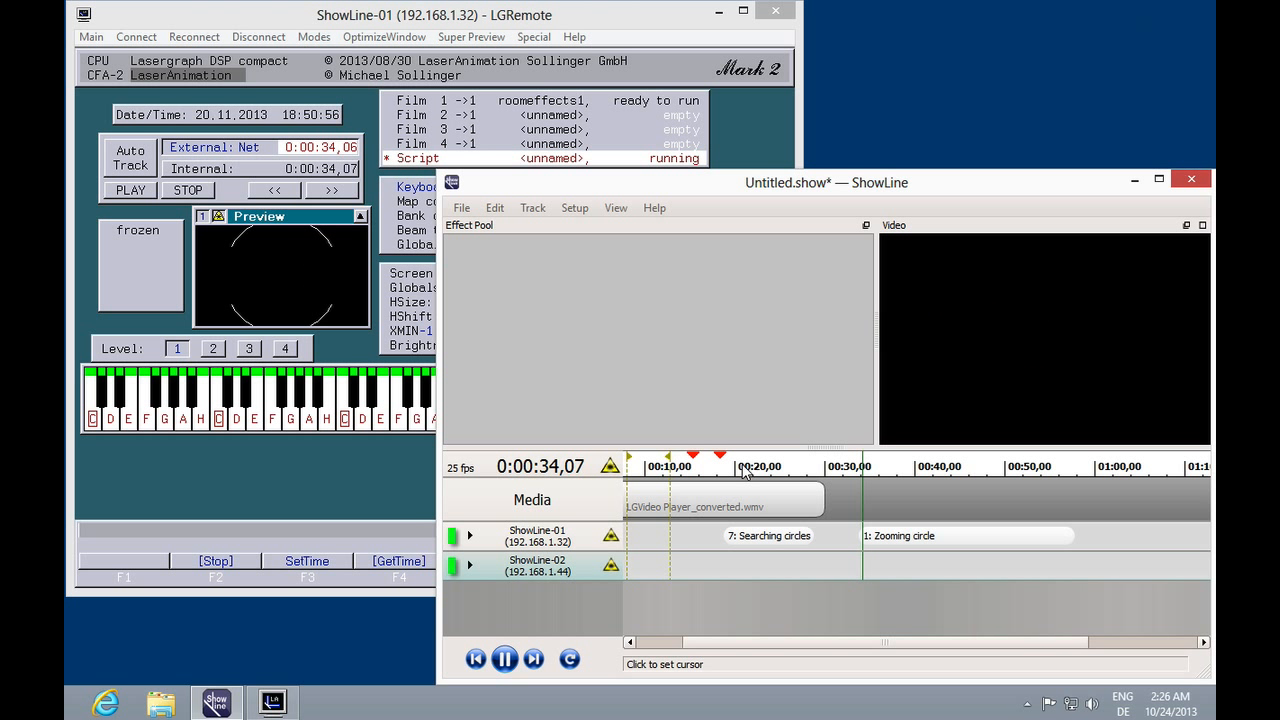
{"action": "key", "text": "space"}
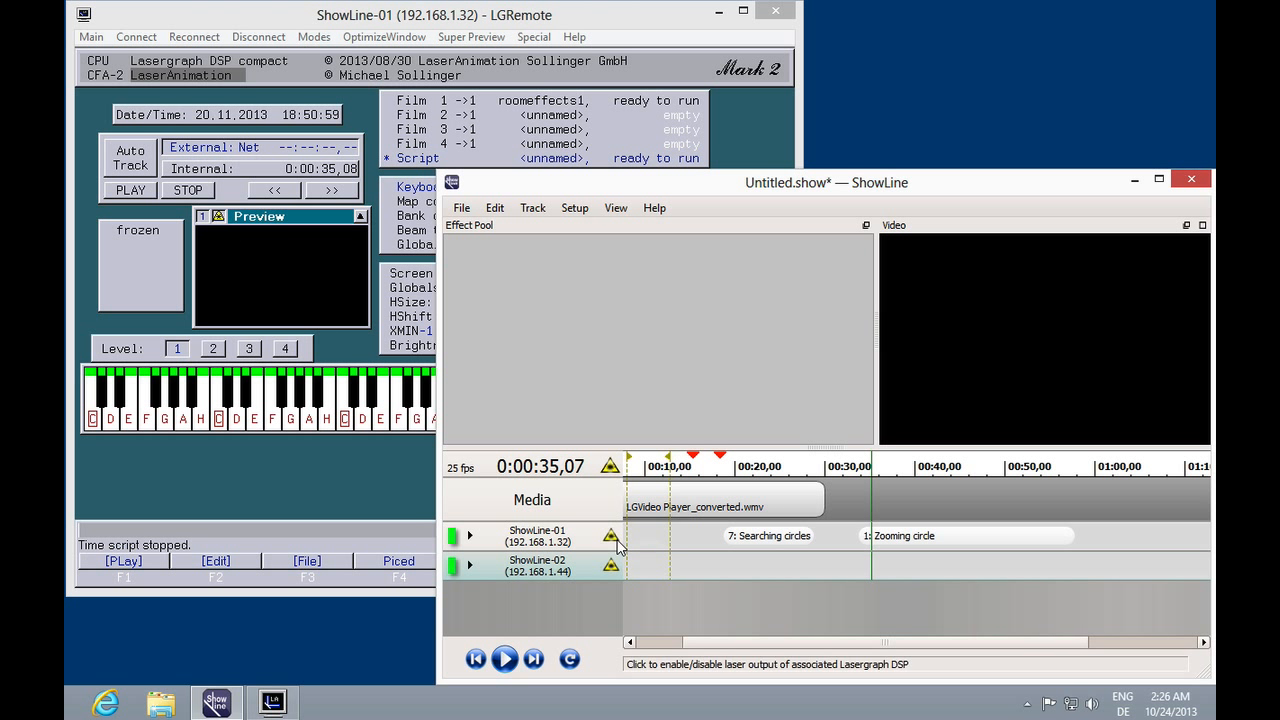
Expand the ShowLine-01 track and shift the Zooming circle effect slightly earlier on Film 1.
{"action": "left_click", "coordinate": [470, 536]}
{"action": "left_click_drag", "start_coordinate": [953, 567], "coordinate": [920, 566]}
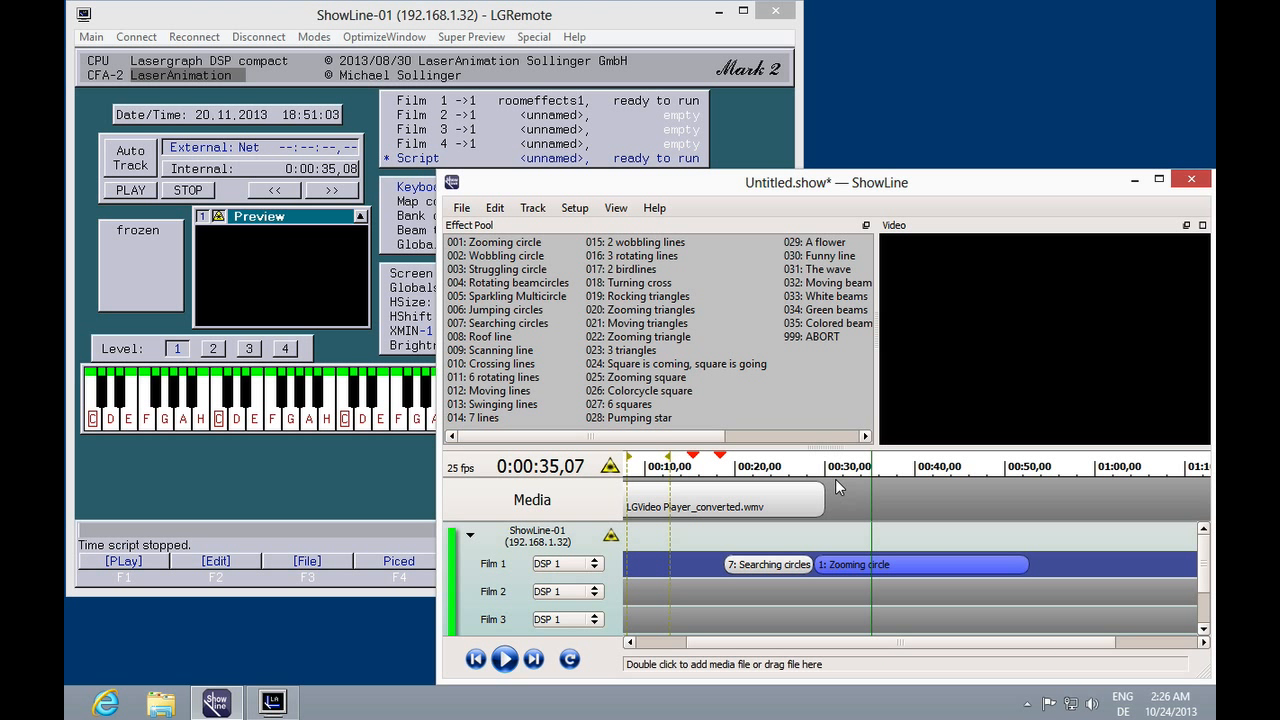
Preview playback from about 00:30 and pause it.
{"action": "left_click", "coordinate": [788, 464]}
{"action": "key", "text": "space"}
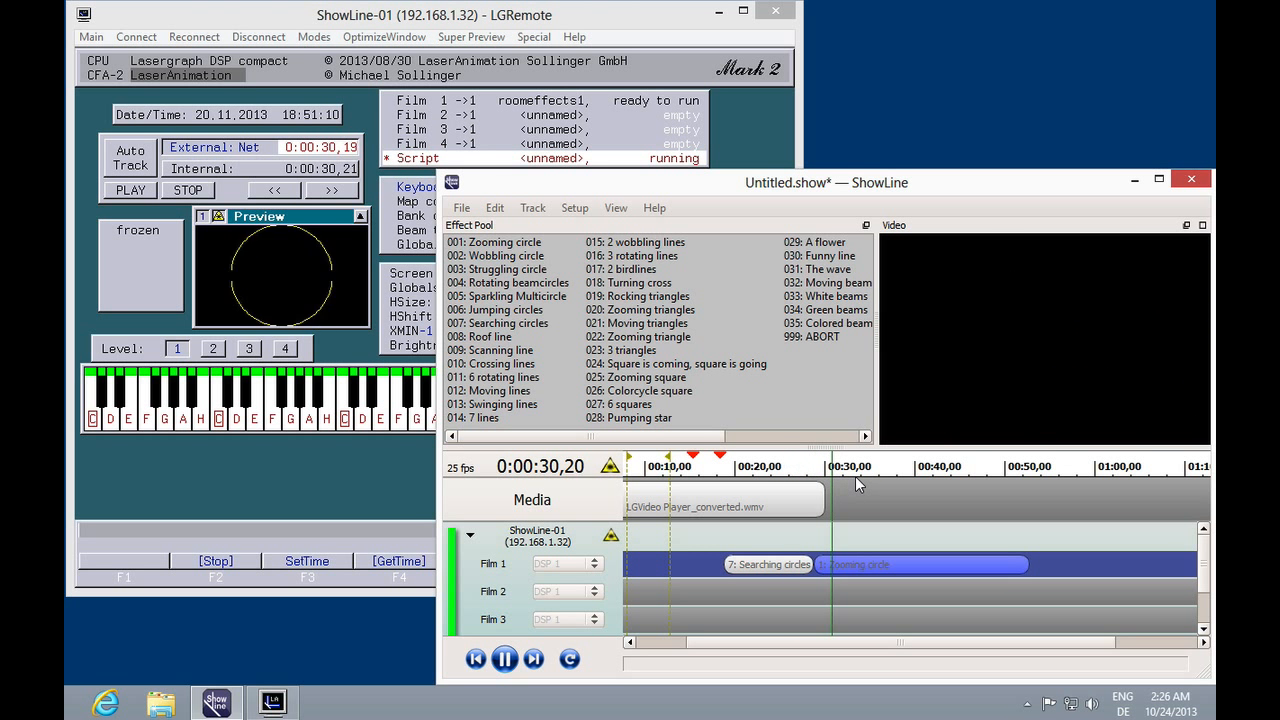
{"action": "key", "text": "space"}
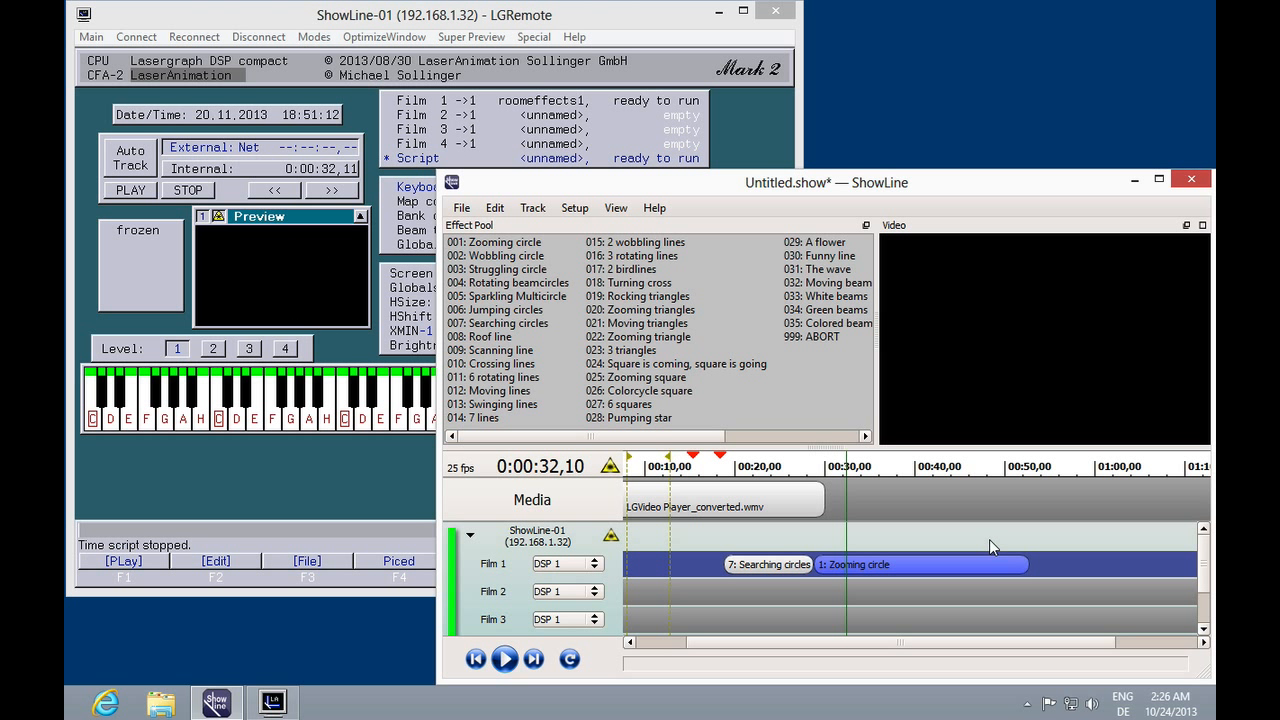
Shorten the Zooming circle effect to end about 00:32 and place a shortened 008: Roof line right after it on Film 1.
{"action": "left_click_drag", "start_coordinate": [1028, 562], "coordinate": [859, 564]}
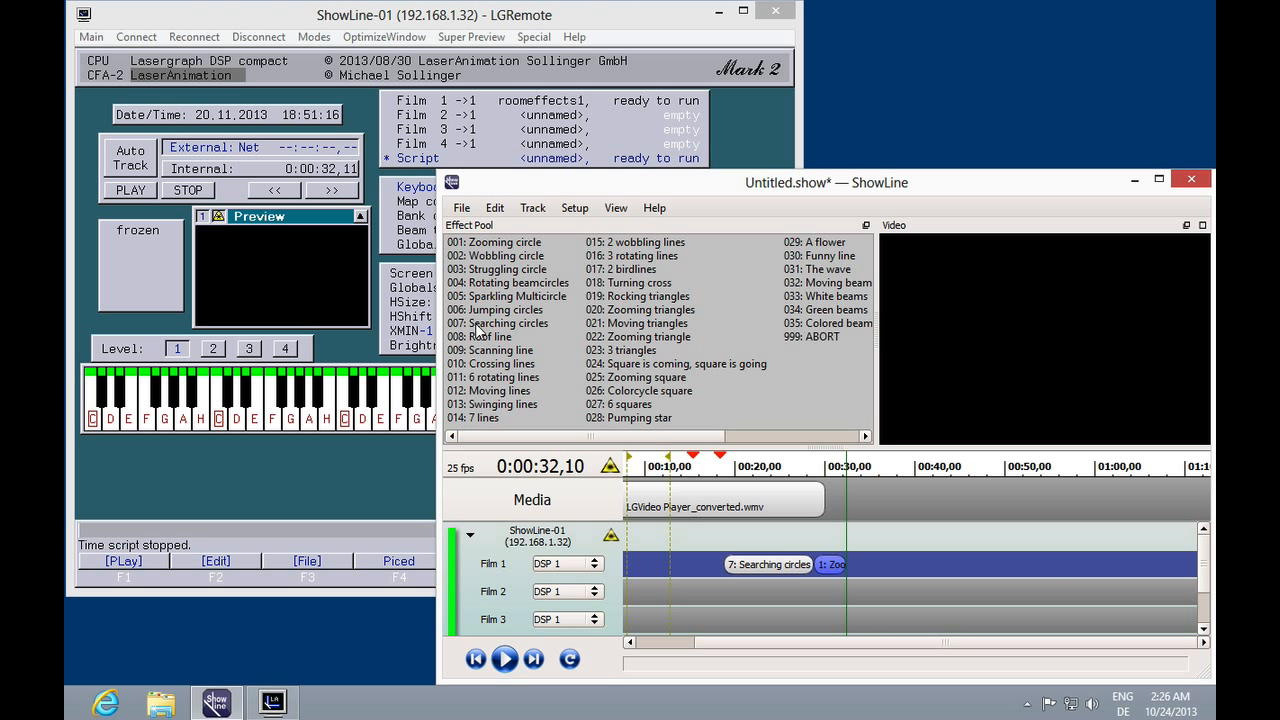
{"action": "left_click_drag", "start_coordinate": [475, 337], "coordinate": [850, 564]}
{"action": "left_click_drag", "start_coordinate": [933, 567], "coordinate": [884, 566]}
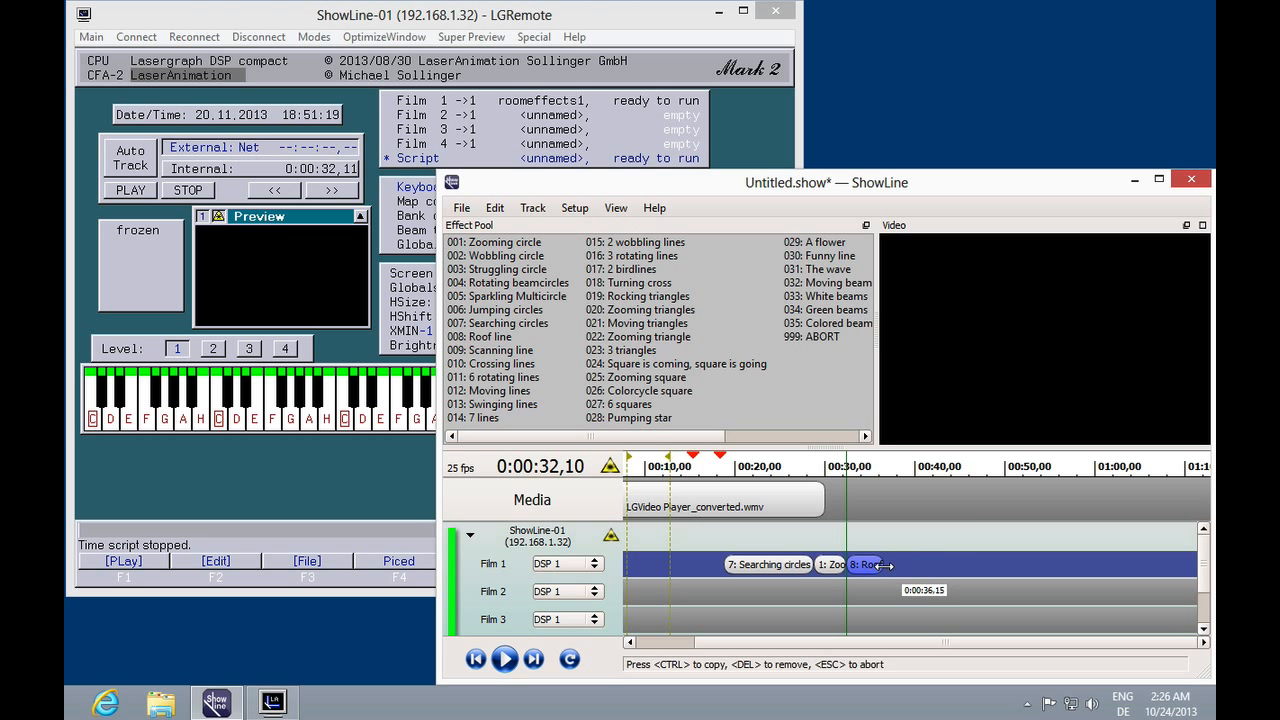
Add 020: Zooming triangles after the Roof line on Film 1 and shorten it.
{"action": "left_click_drag", "start_coordinate": [601, 318], "coordinate": [882, 563]}
{"action": "left_click_drag", "start_coordinate": [966, 563], "coordinate": [918, 563]}
Preview the new effects from about 00:26, then move the cursor to about 00:19.
{"action": "left_click", "coordinate": [794, 464]}
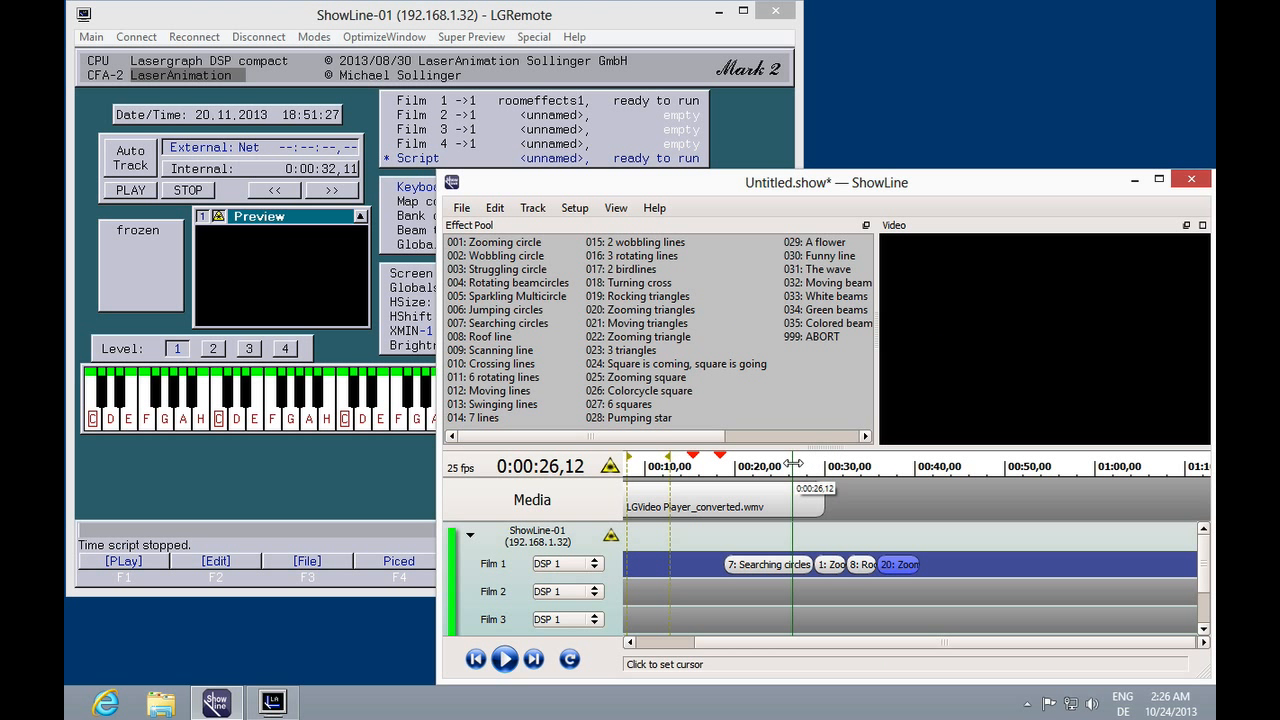
{"action": "key", "text": "space"}
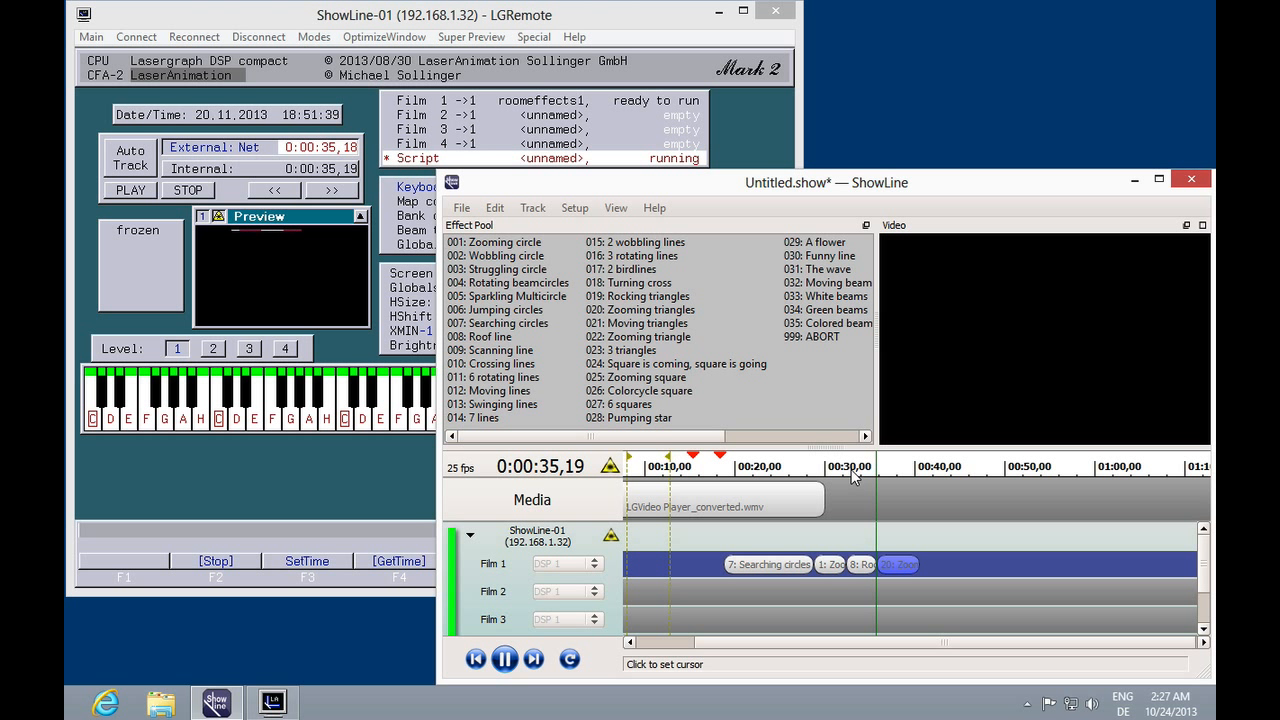
{"action": "key", "text": "space"}
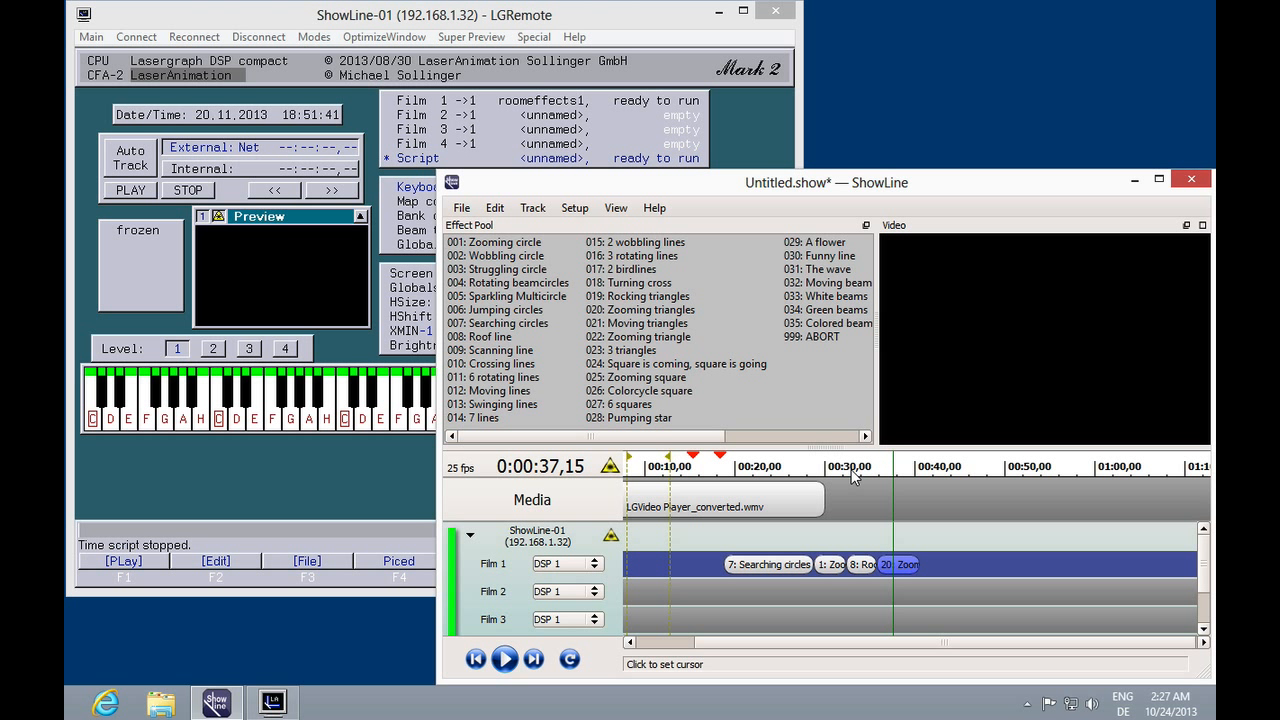
{"action": "left_click_drag", "start_coordinate": [779, 467], "coordinate": [733, 467]}
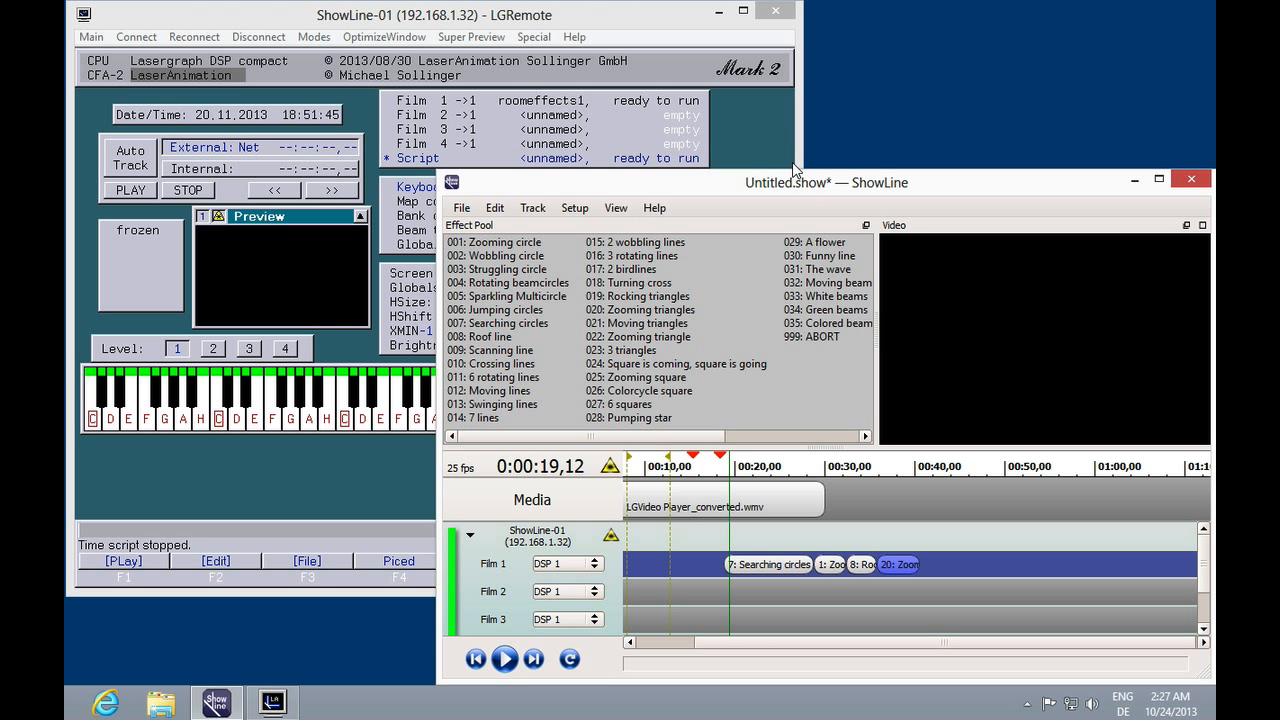
Maximize the ShowLine window and save the show as demo2.
{"action": "left_click", "coordinate": [1159, 180]}
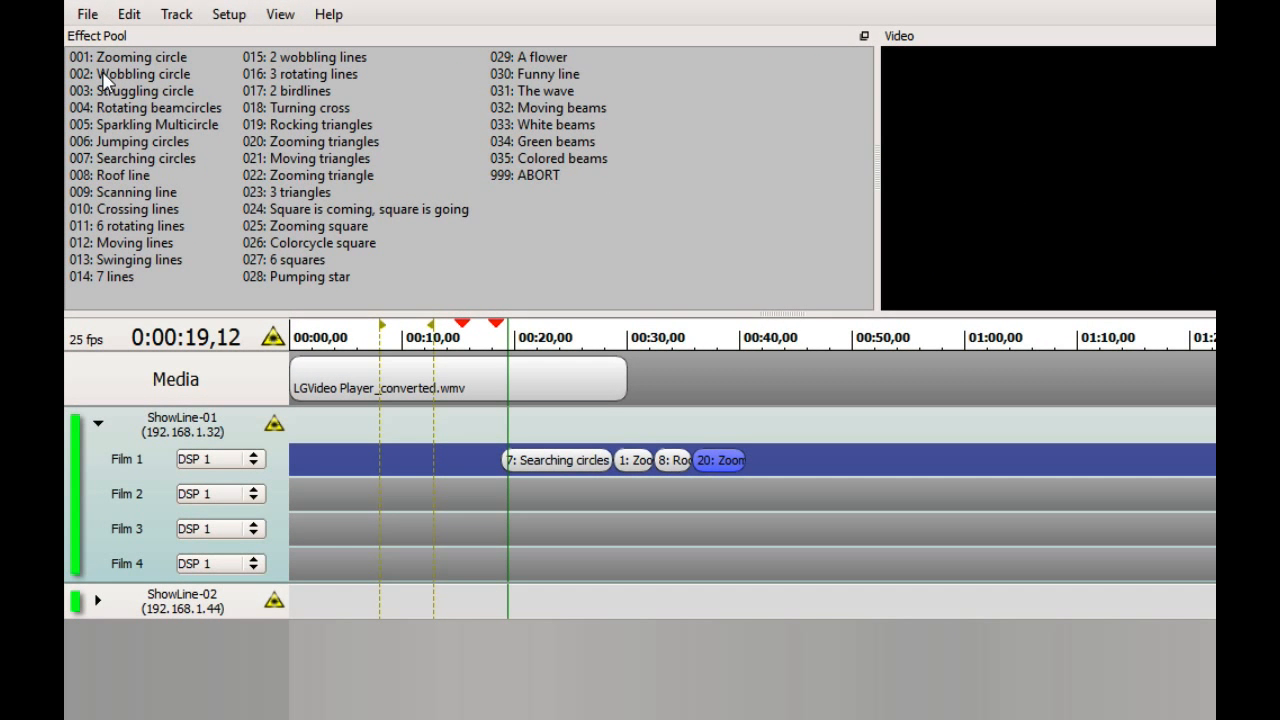
{"action": "left_click", "coordinate": [86, 18]}
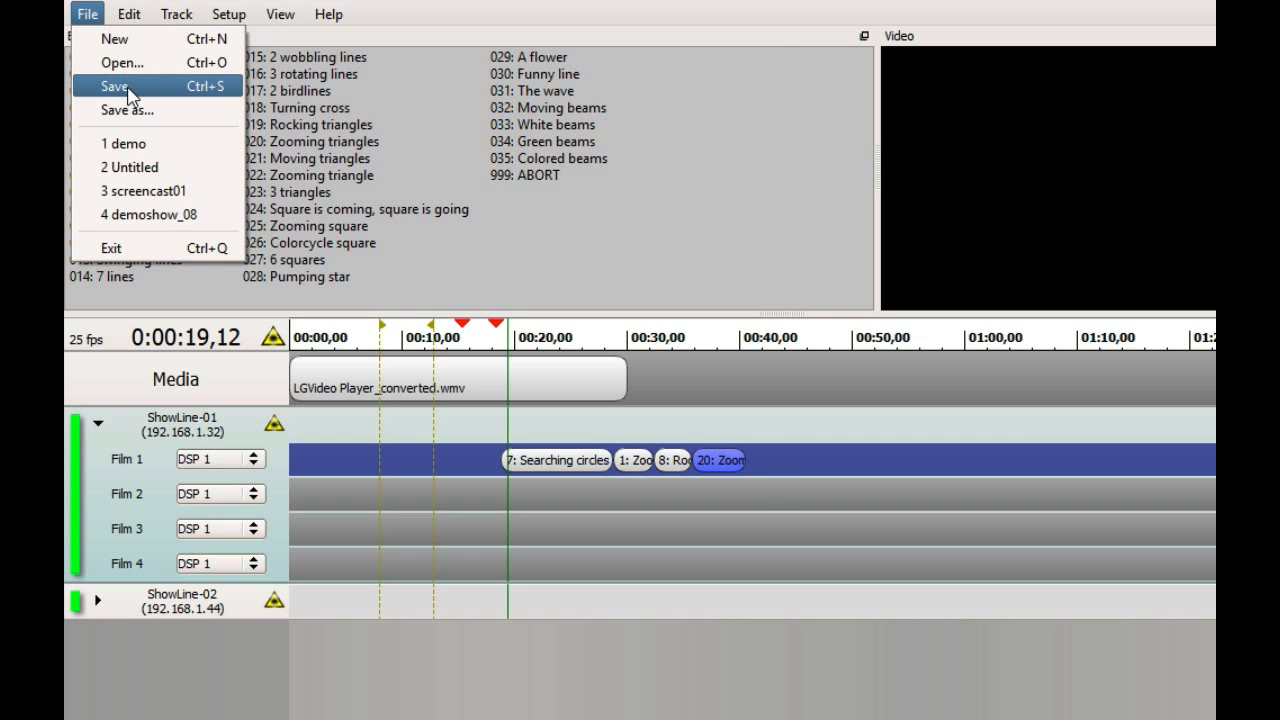
{"action": "left_click", "coordinate": [100, 107]}
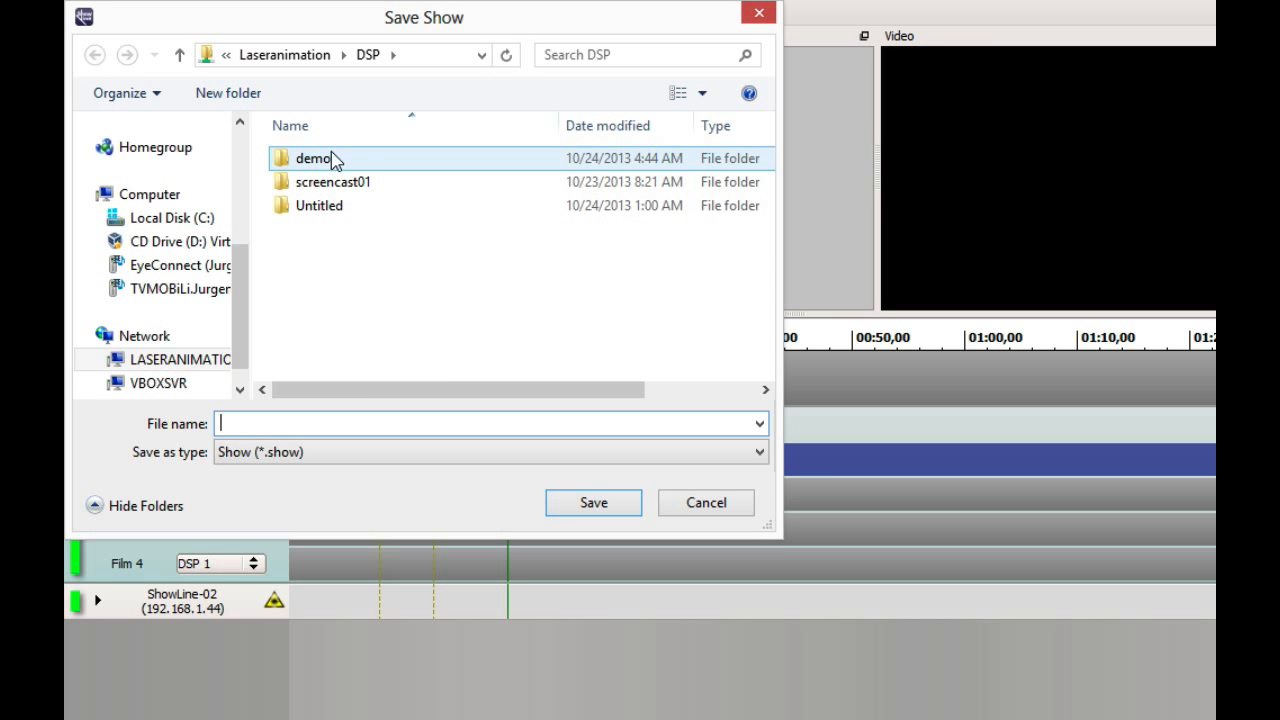
{"action": "type", "text": "demo2"}
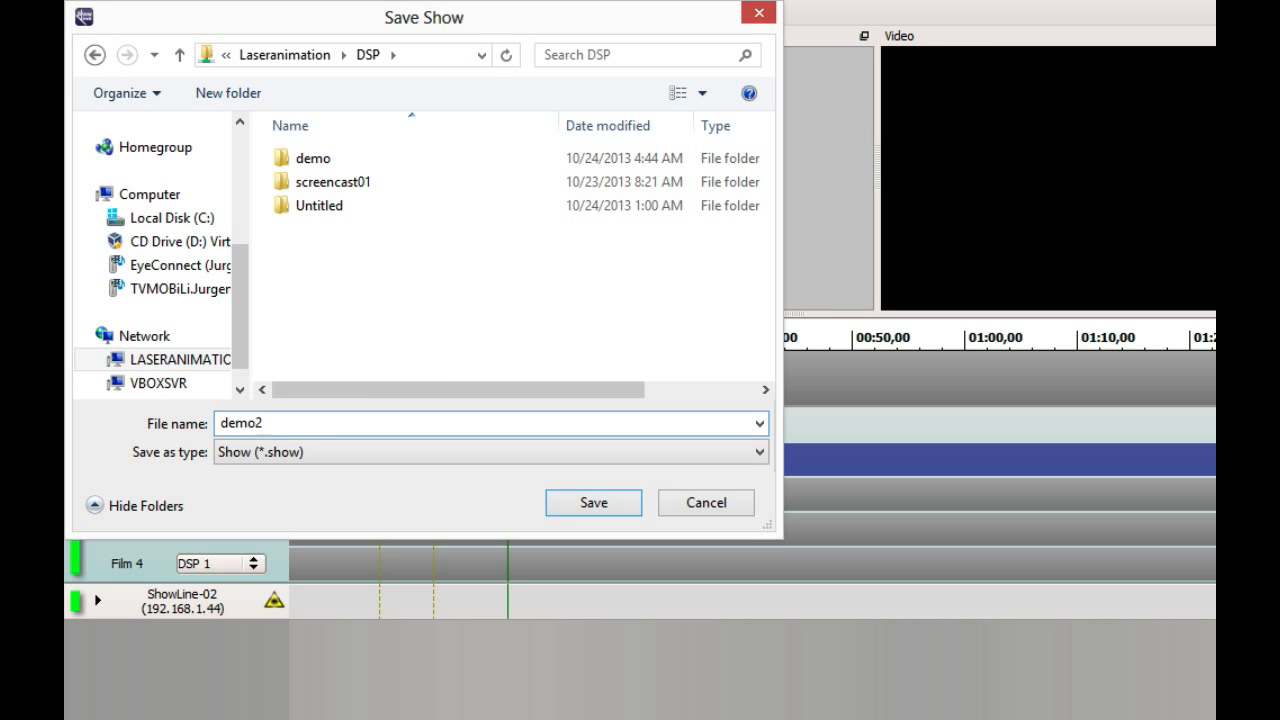
{"action": "key", "text": "Return"}
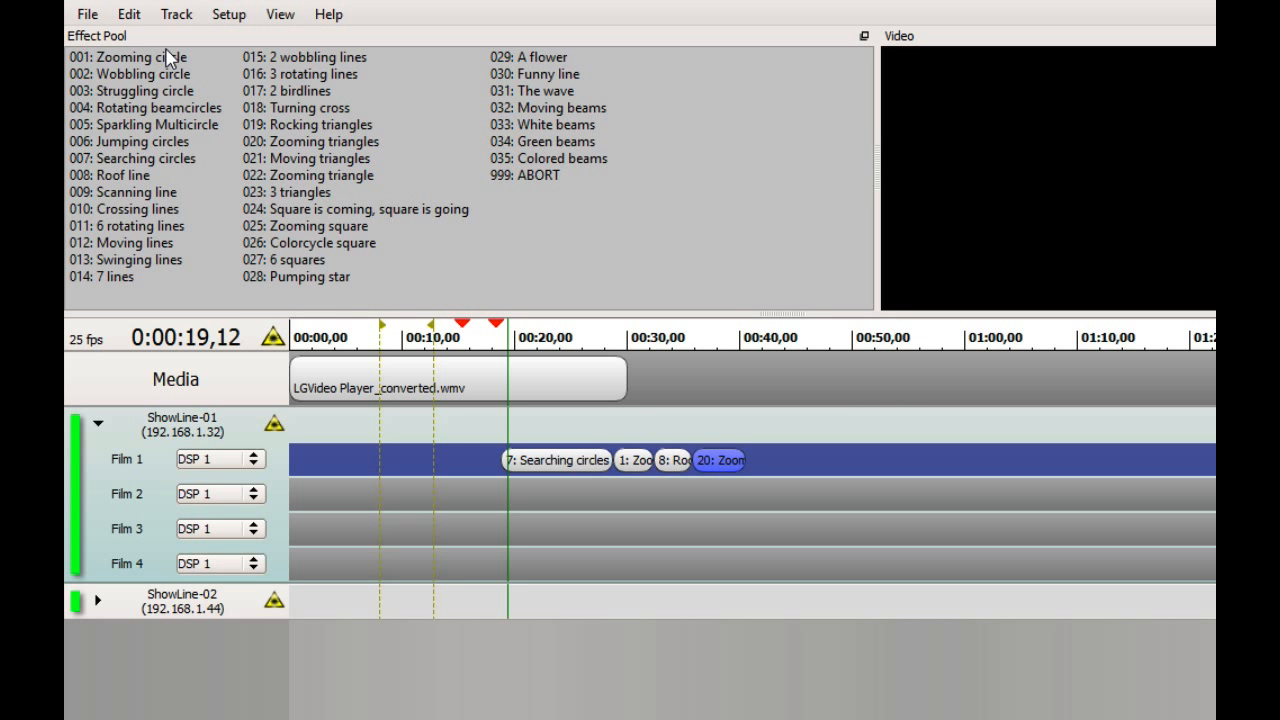
Open File Explorer, browse to C:\DSP\demo2 to inspect the saved show files, and close it.
{"action": "left_click", "coordinate": [270, 718]}
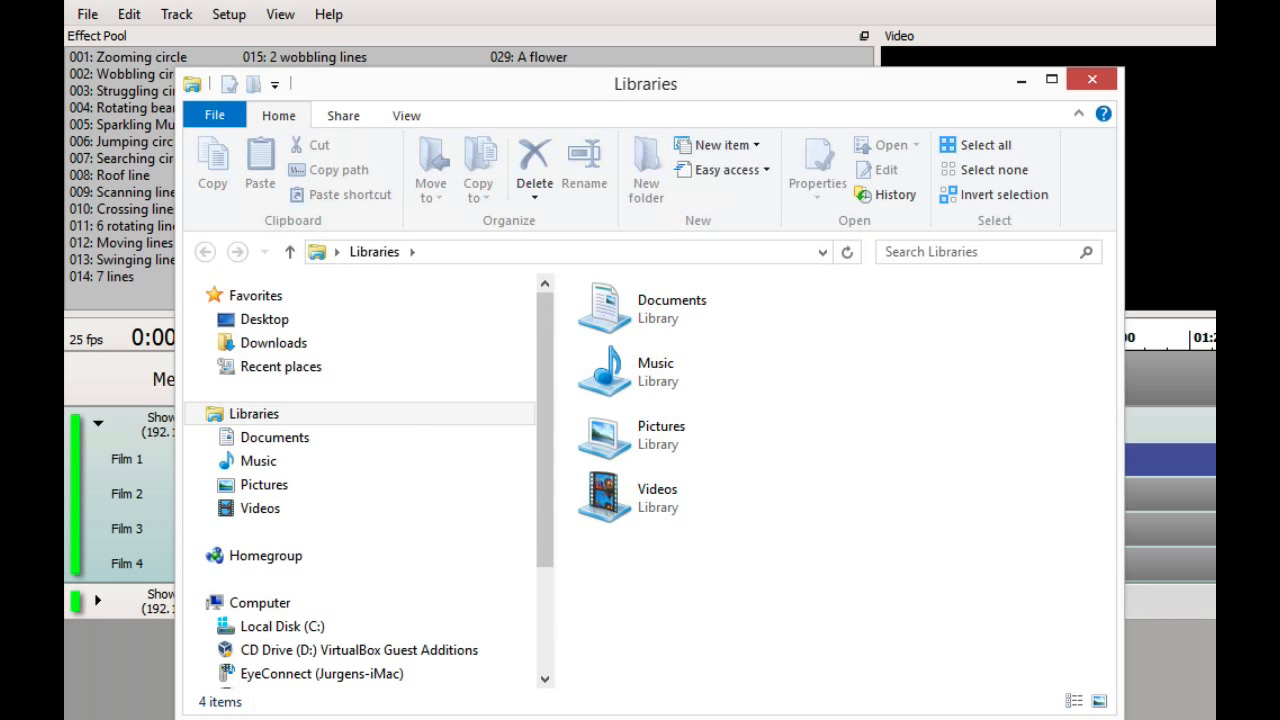
{"action": "left_click", "coordinate": [240, 625]}
{"action": "left_click", "coordinate": [641, 331]}
{"action": "double_click", "coordinate": [644, 322]}
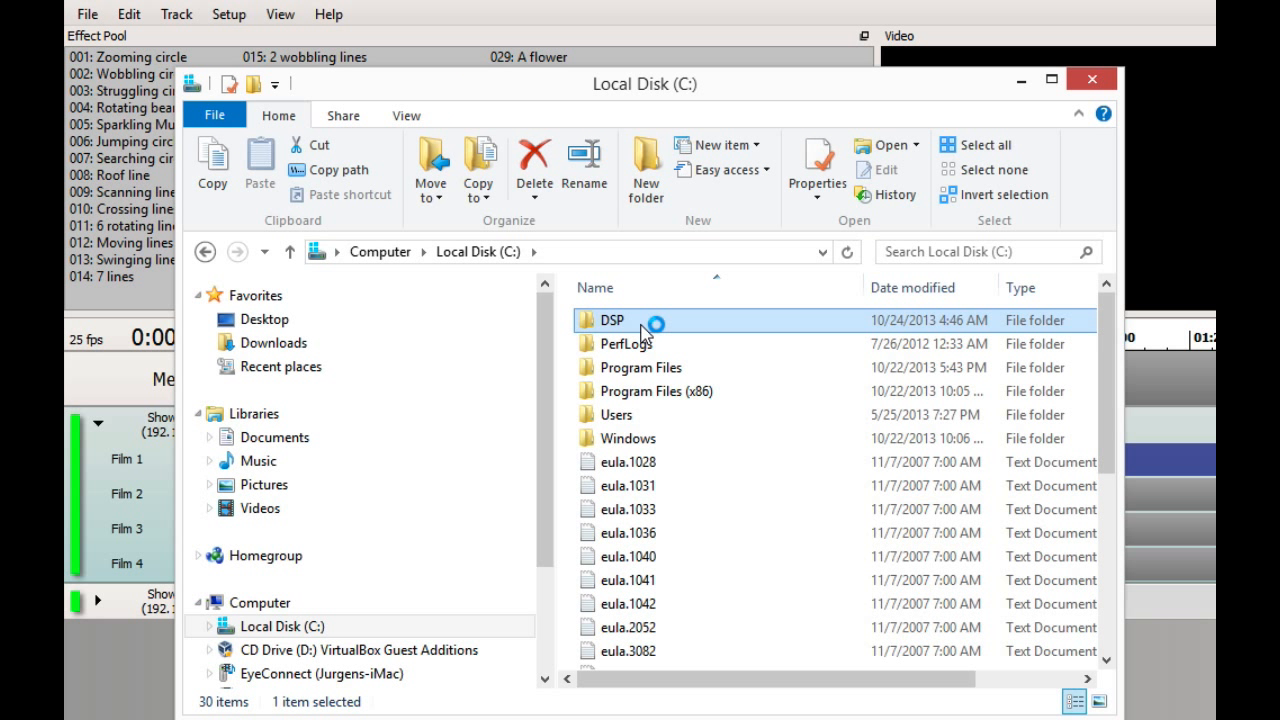
{"action": "double_click", "coordinate": [640, 345]}
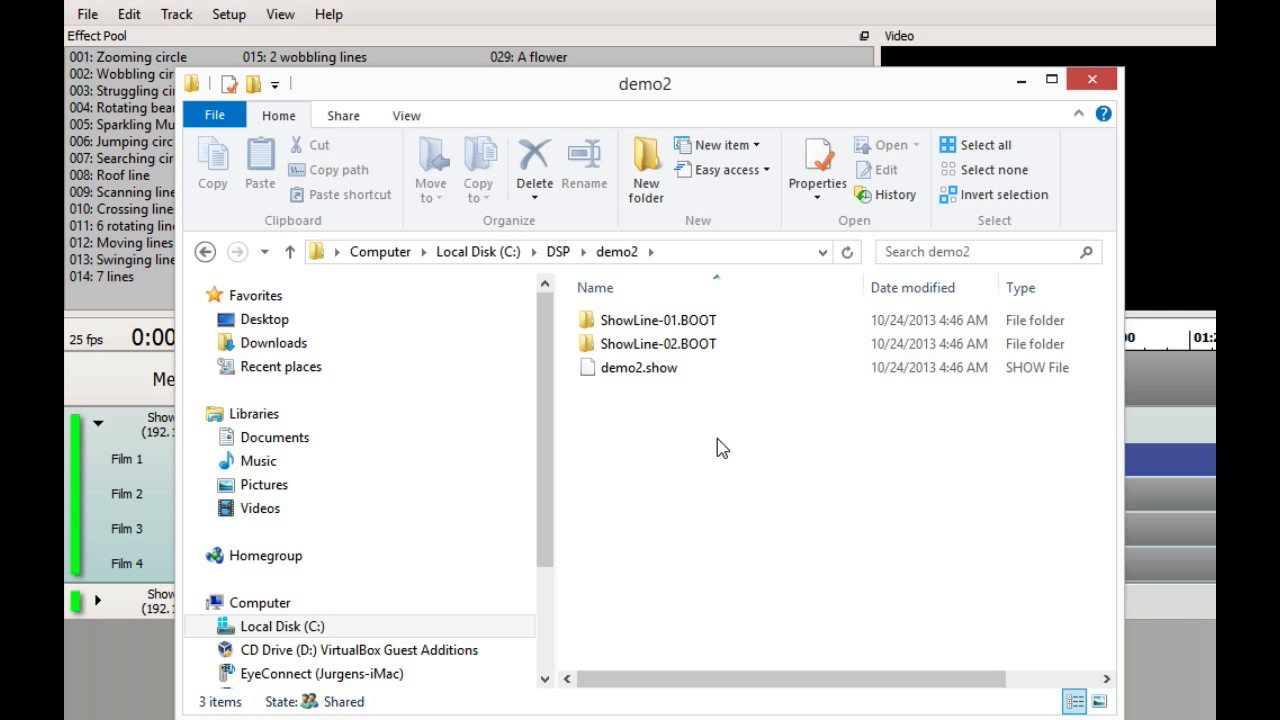
{"action": "left_click", "coordinate": [1094, 81]}
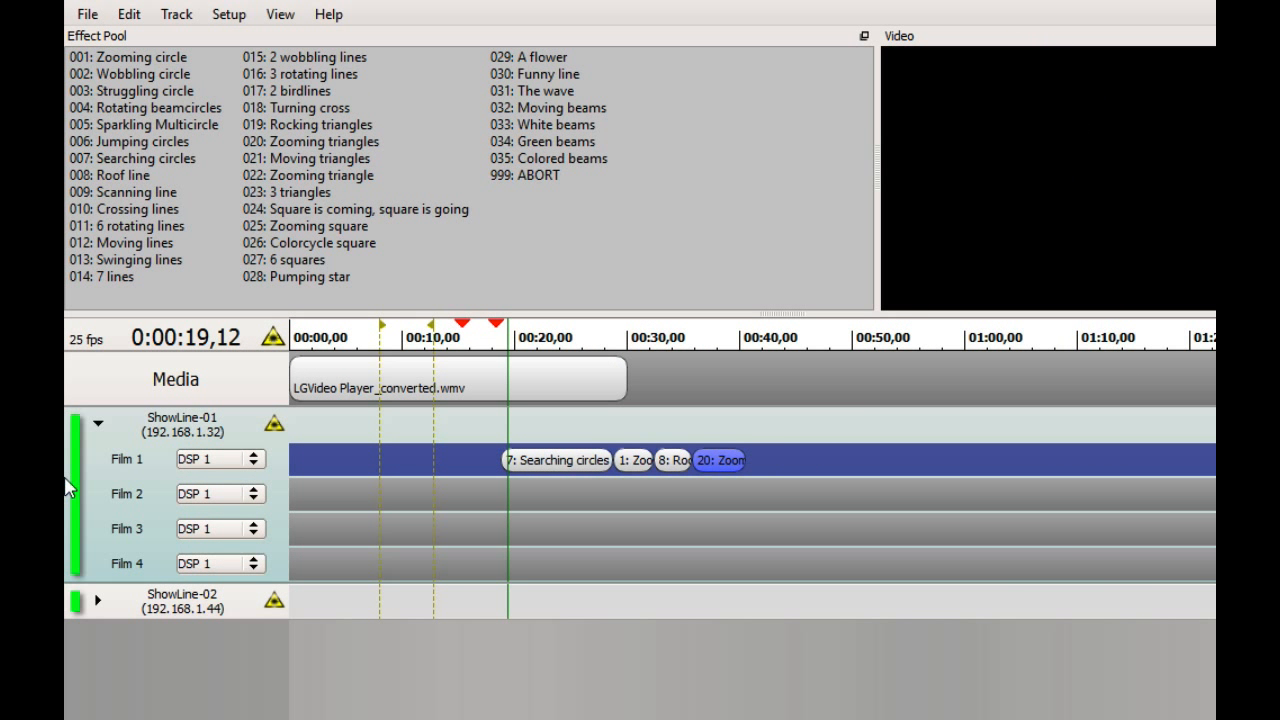
Collapse the ShowLine-01 track.
{"action": "left_click", "coordinate": [97, 426]}
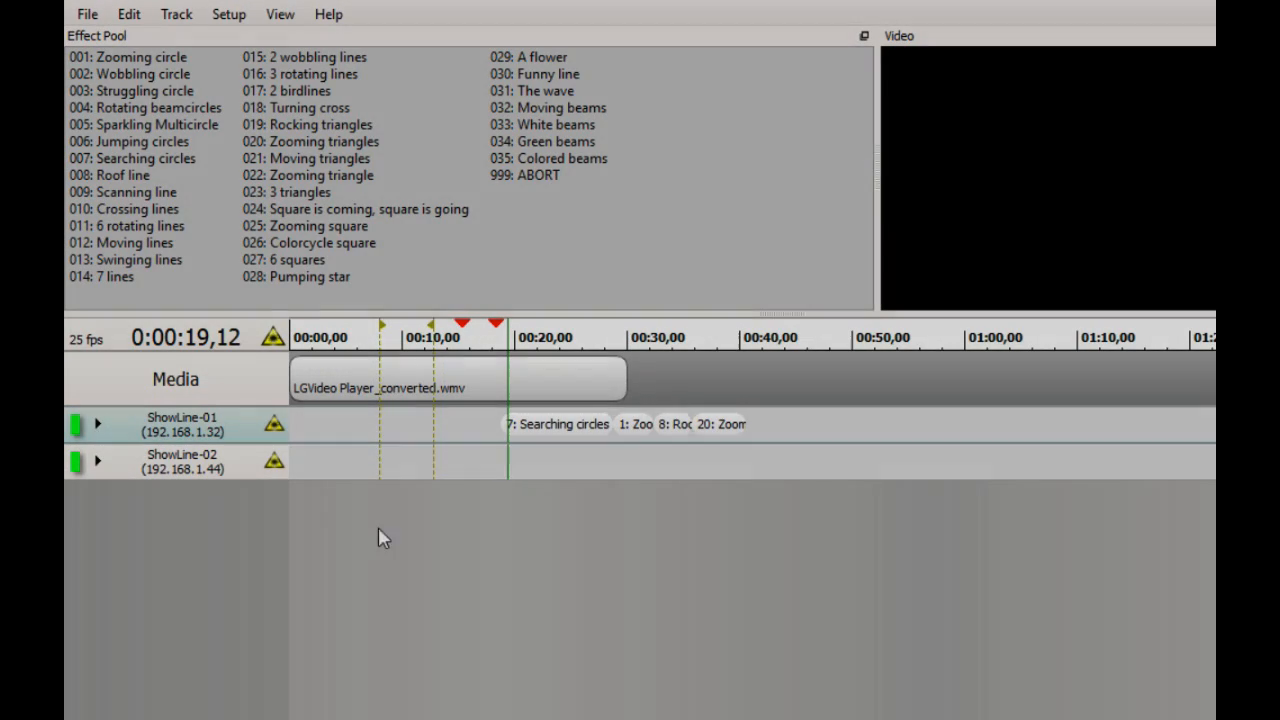